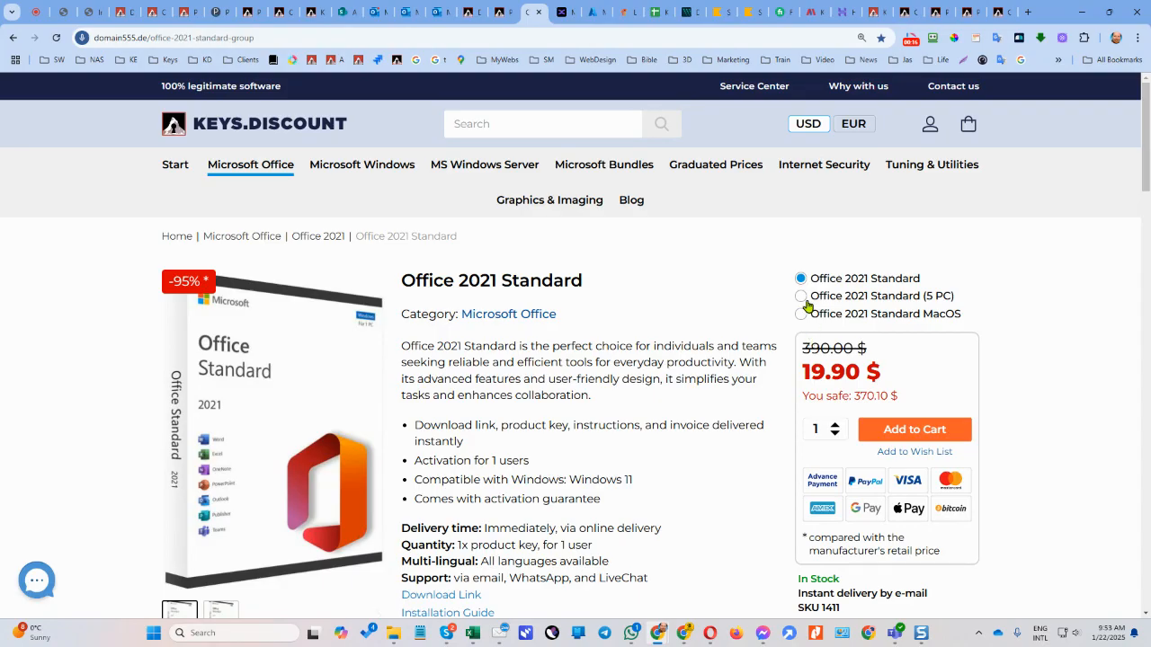
Step: Look over the domain555.de product list spreadsheet and switch to the Opera window with the KDM configure product groups guide
click(662, 14)
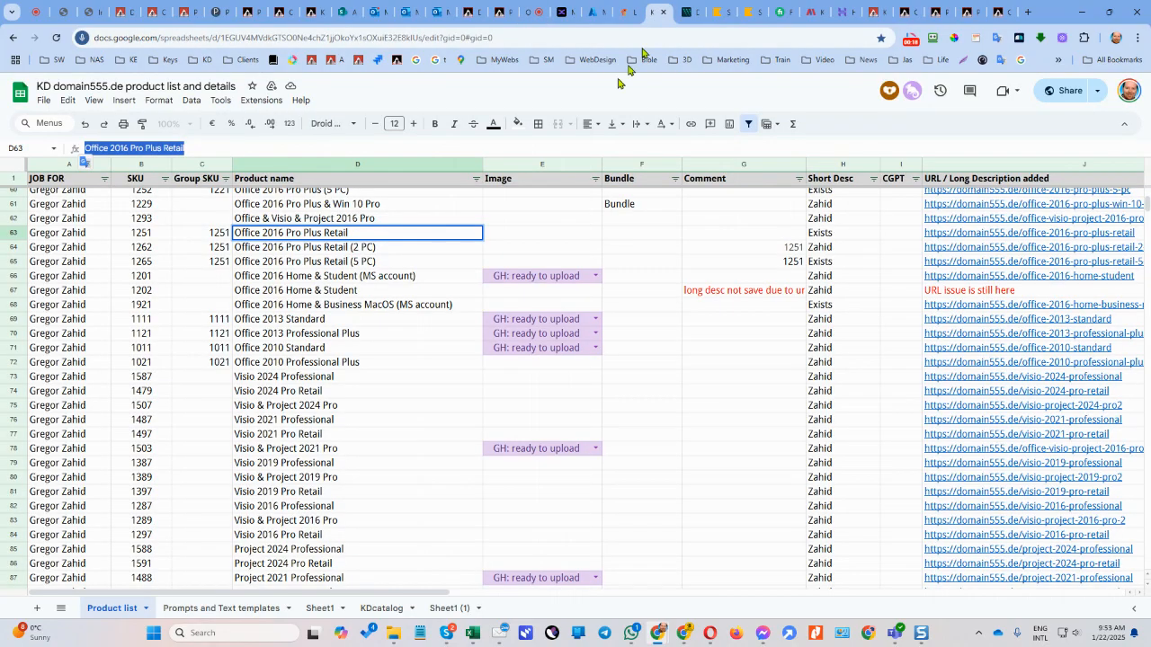
scroll(362, 341, down, 20)
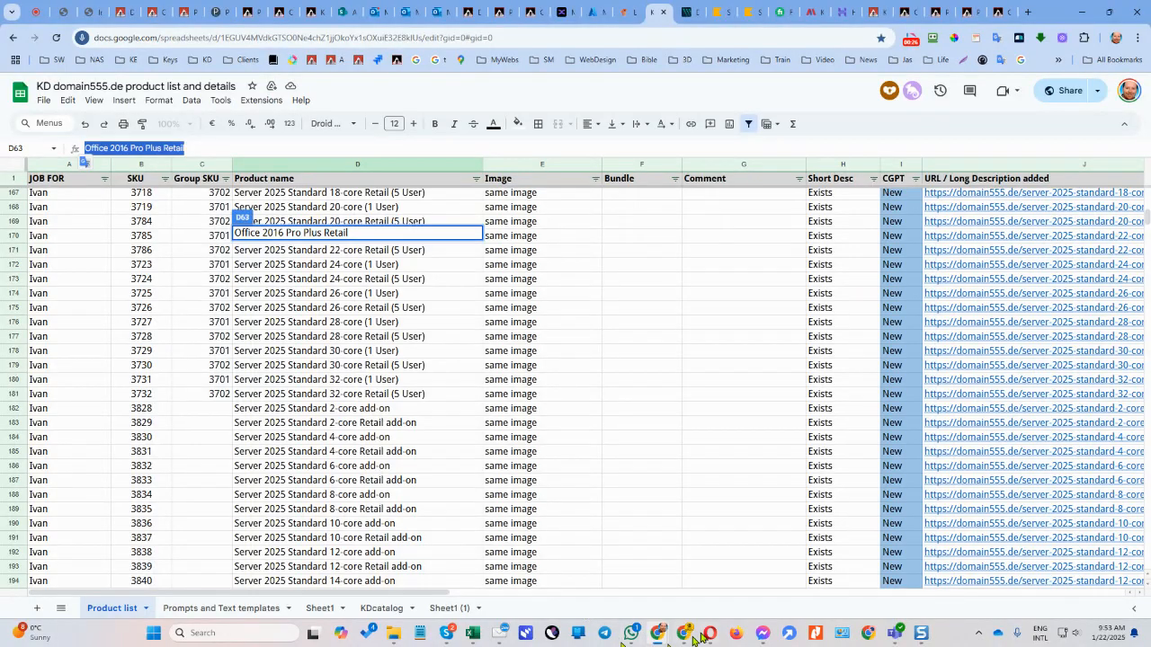
mouse_move(710, 633)
click(753, 576)
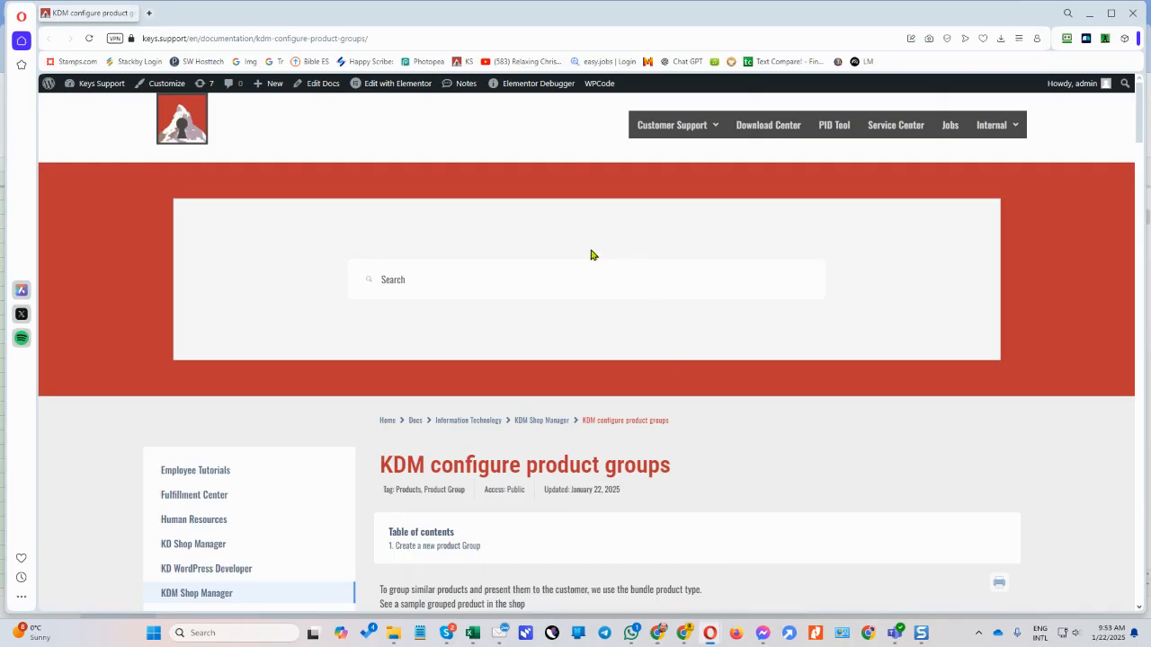
Step: Read the guide's sample grouped product and the Create a new product Group instructions, up to the SKU and Dynamic SKU settings
scroll(589, 259, down, 3)
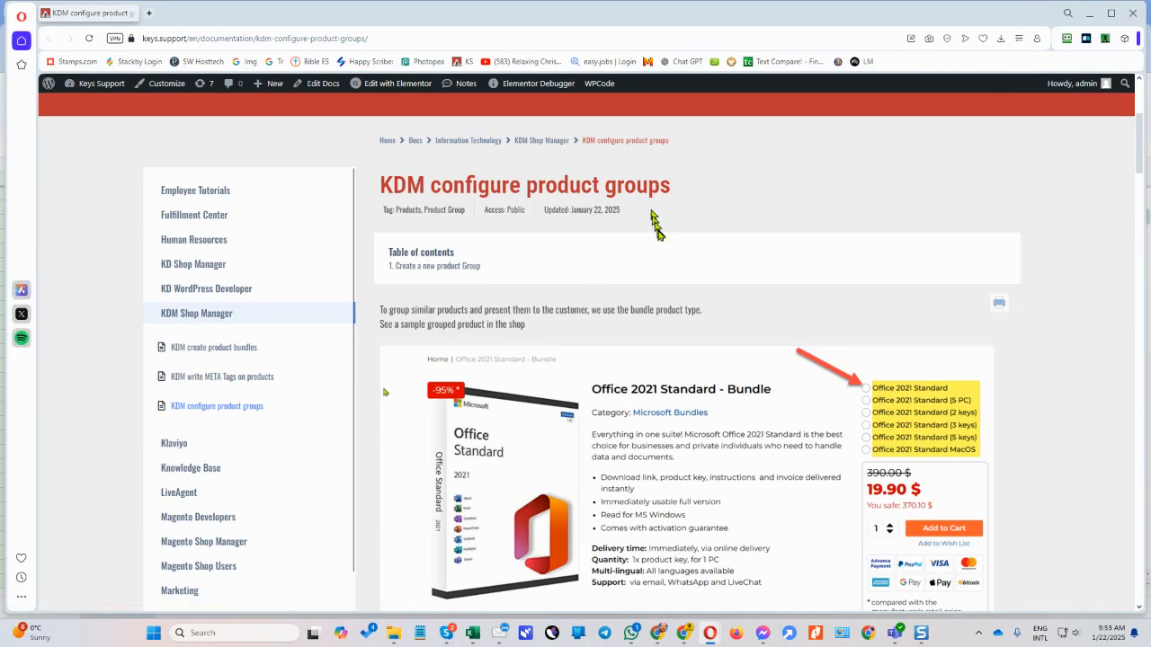
scroll(668, 264, down, 2)
scroll(640, 196, down, 5)
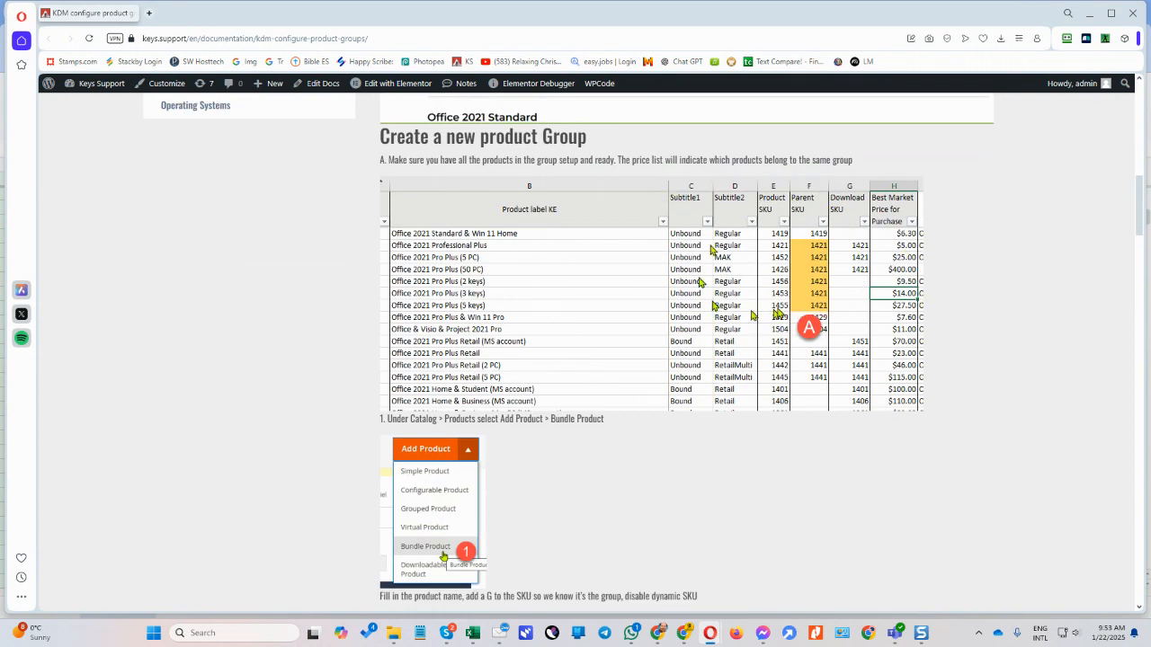
scroll(598, 216, down, 3)
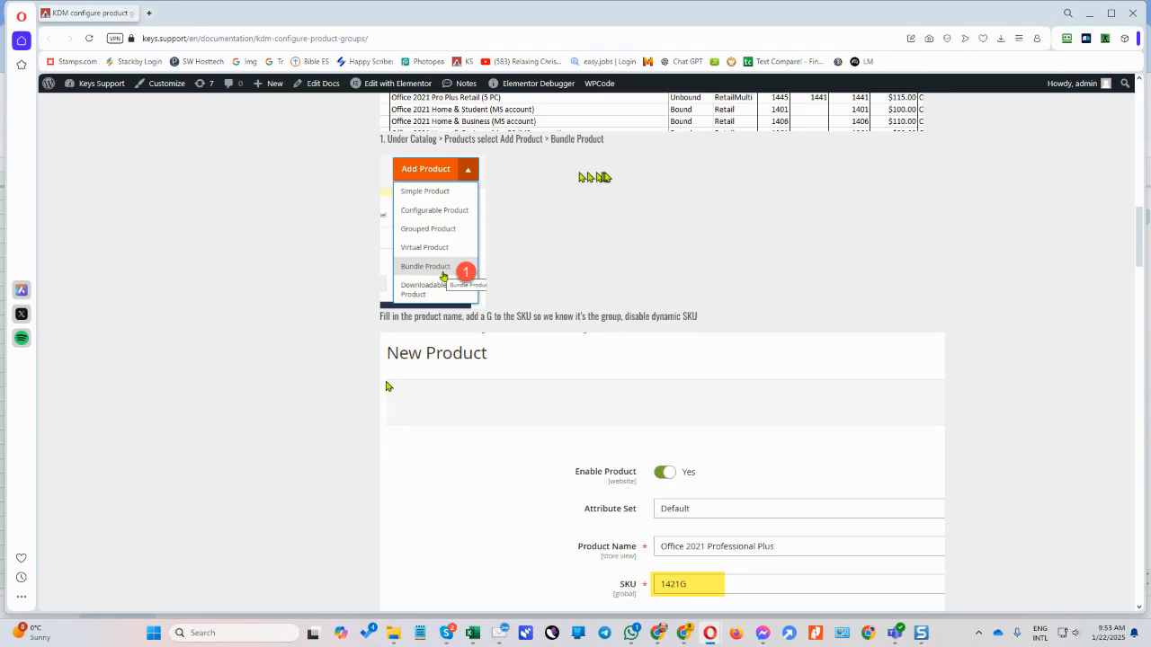
scroll(645, 212, down, 3)
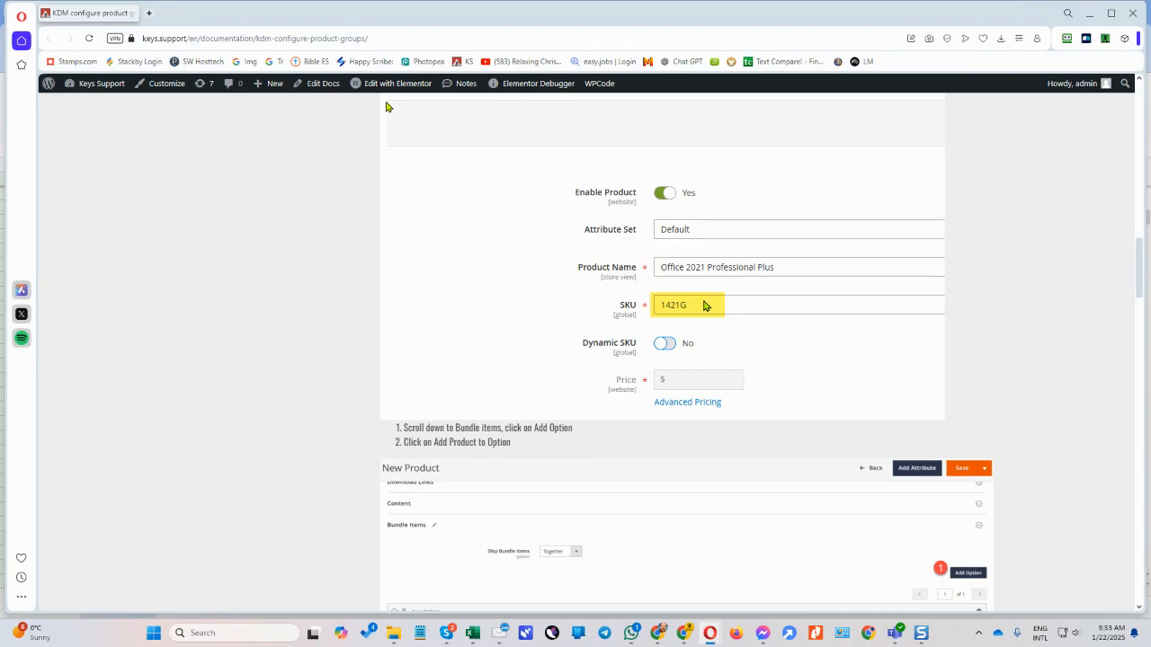
scroll(387, 107, up, 15)
scroll(817, 257, down, 3)
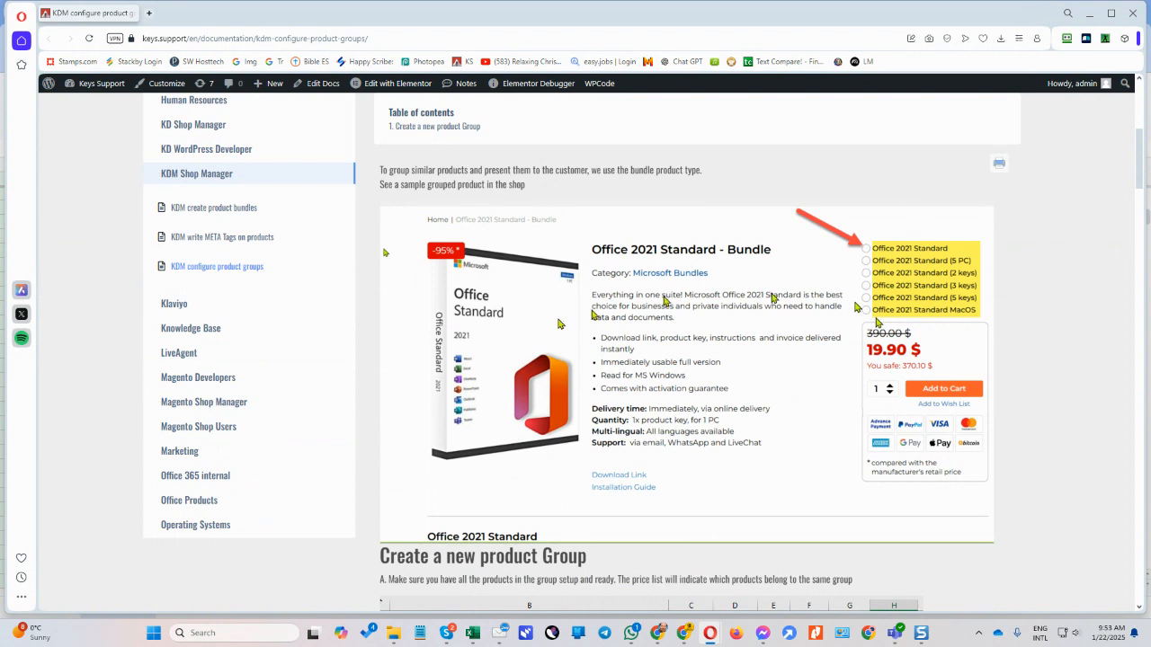
scroll(619, 338, down, 15)
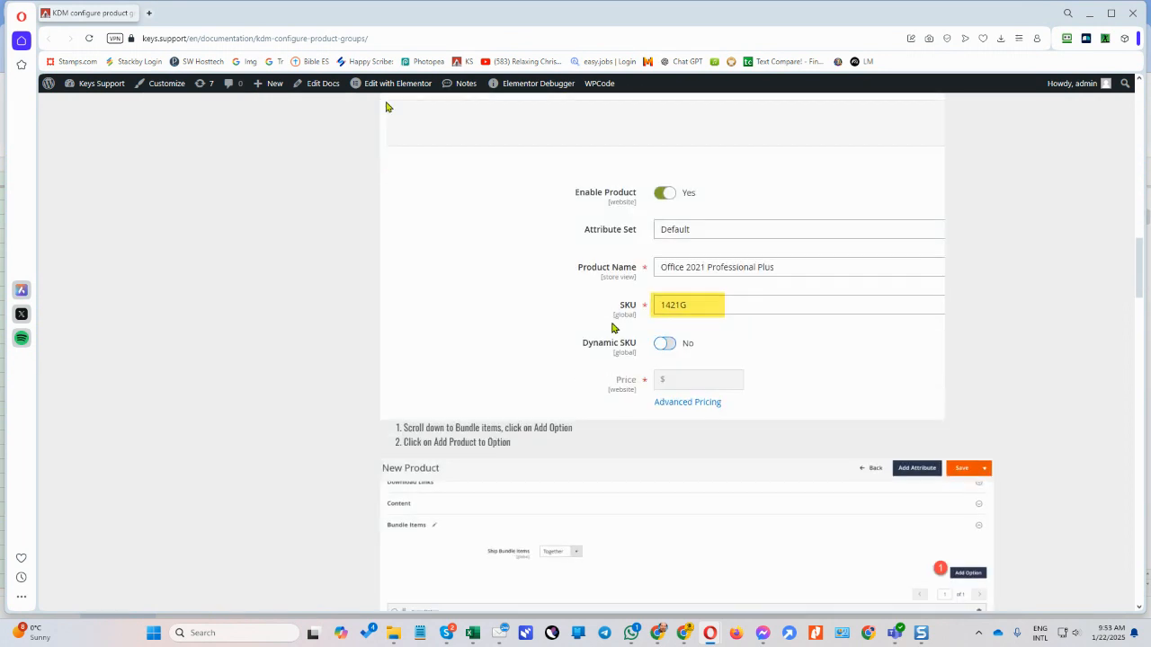
Step: Read the guide's instructions on adding products to bundle options and adding a 700x1000px product image
scroll(701, 302, down, 3)
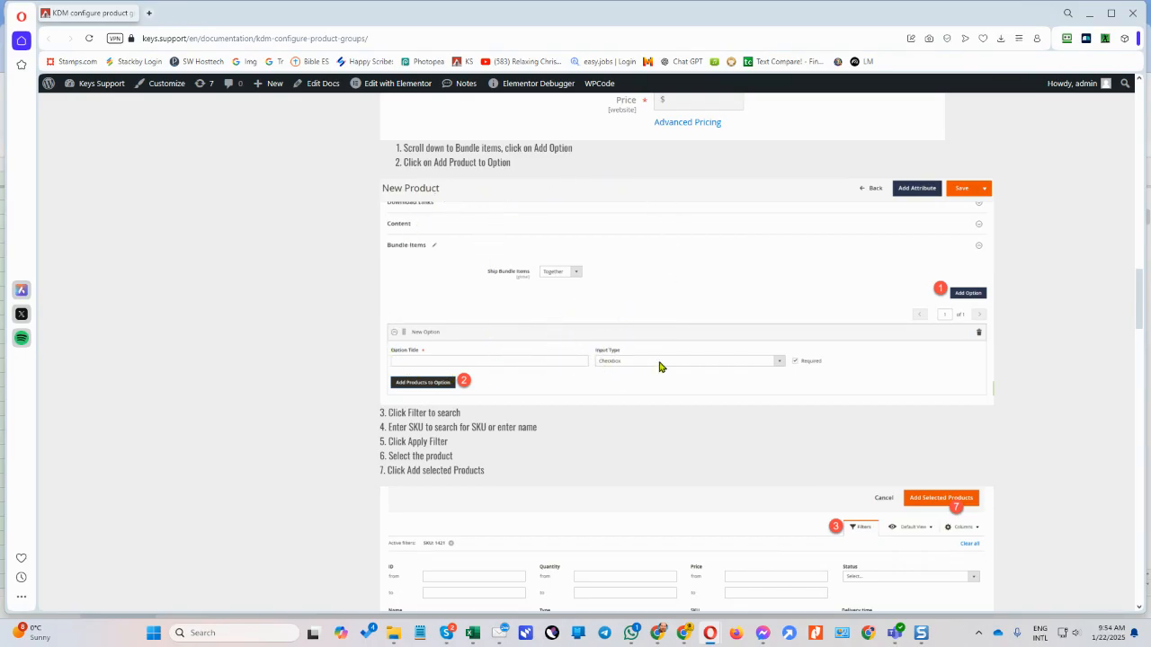
scroll(606, 344, down, 1)
scroll(606, 345, down, 2)
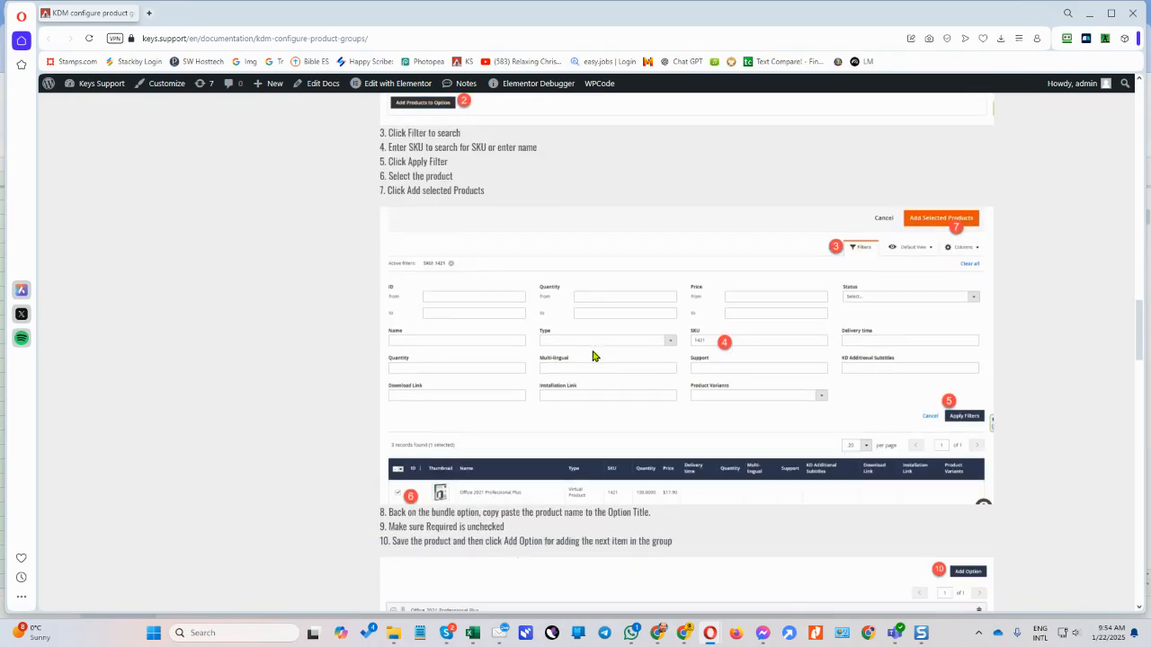
scroll(653, 306, down, 2)
scroll(648, 319, down, 2)
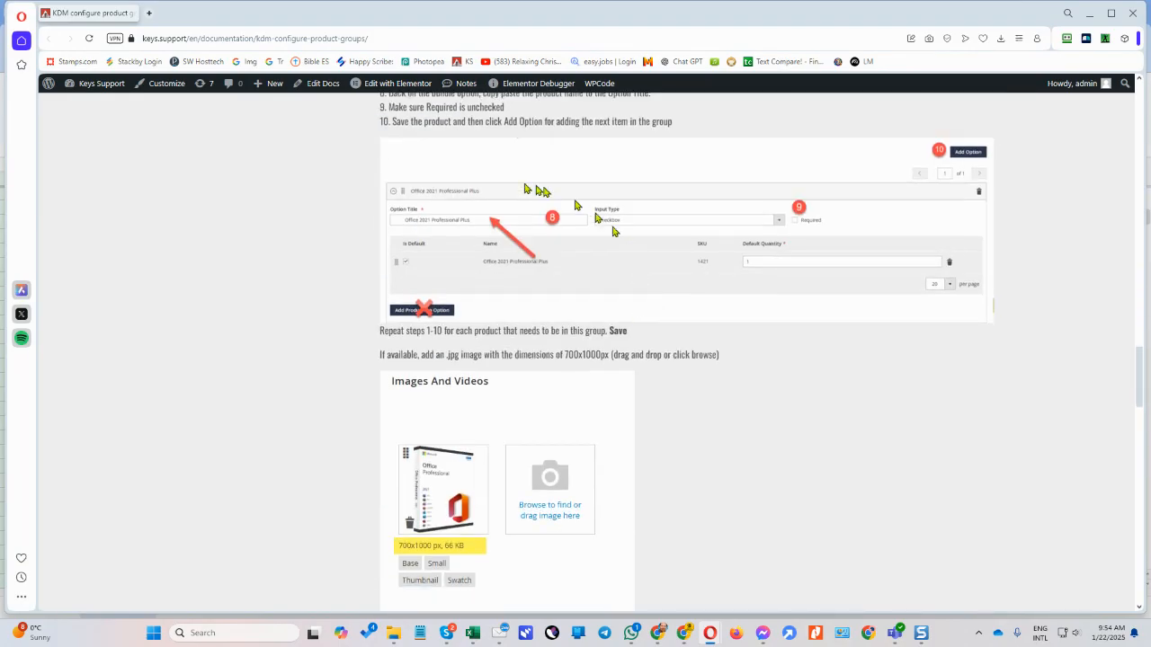
scroll(479, 281, down, 1)
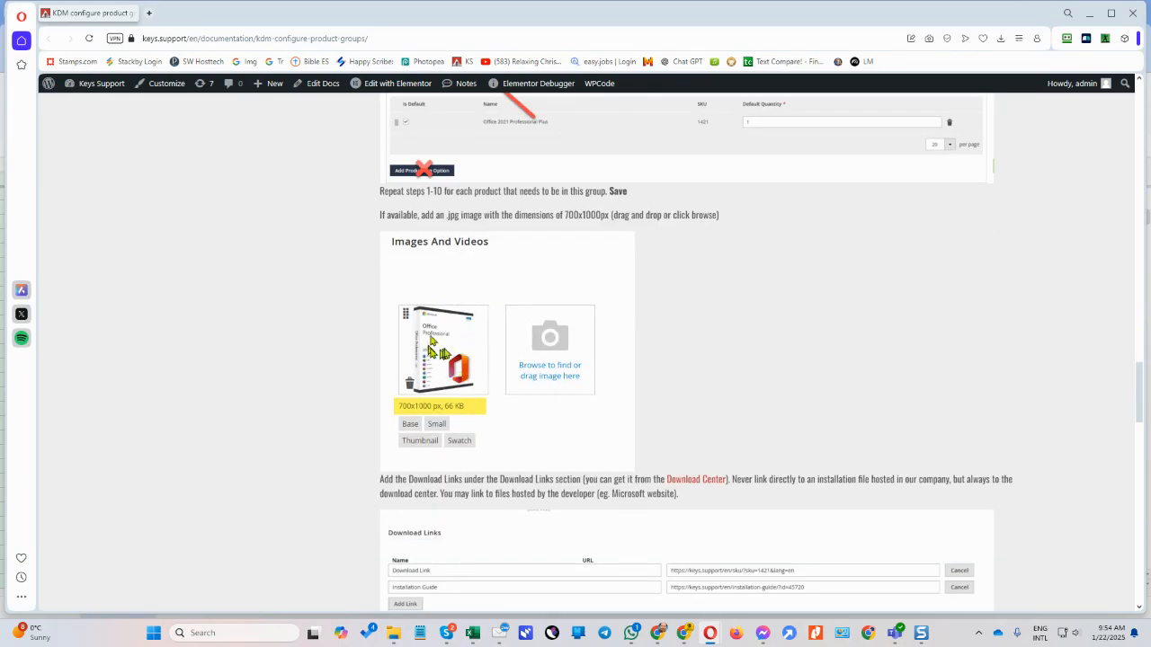
Step: Read the guide's sections on download links, design layout and search engine optimization, through to the example group product in Magento
scroll(432, 343, down, 3)
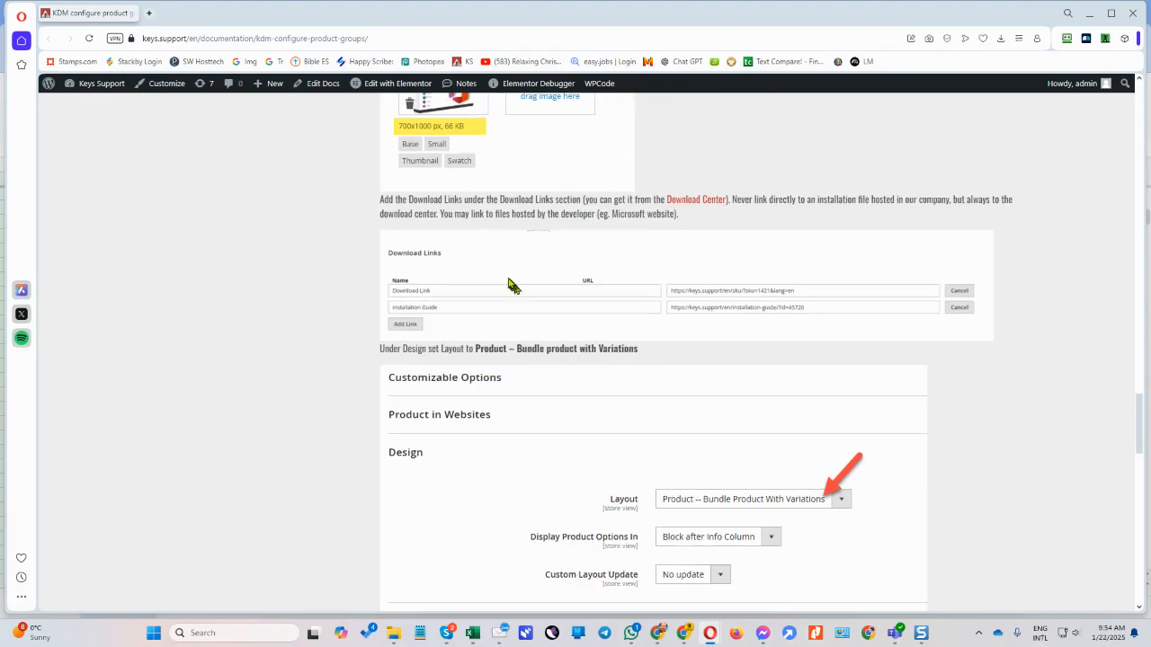
scroll(556, 363, down, 1)
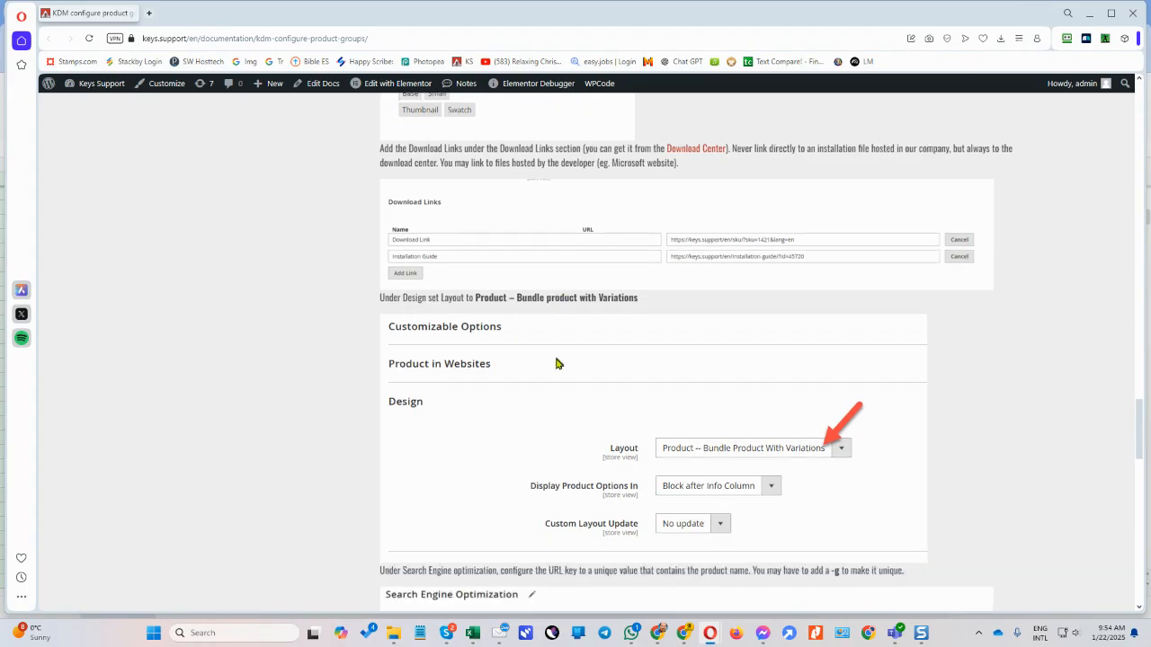
scroll(556, 363, down, 4)
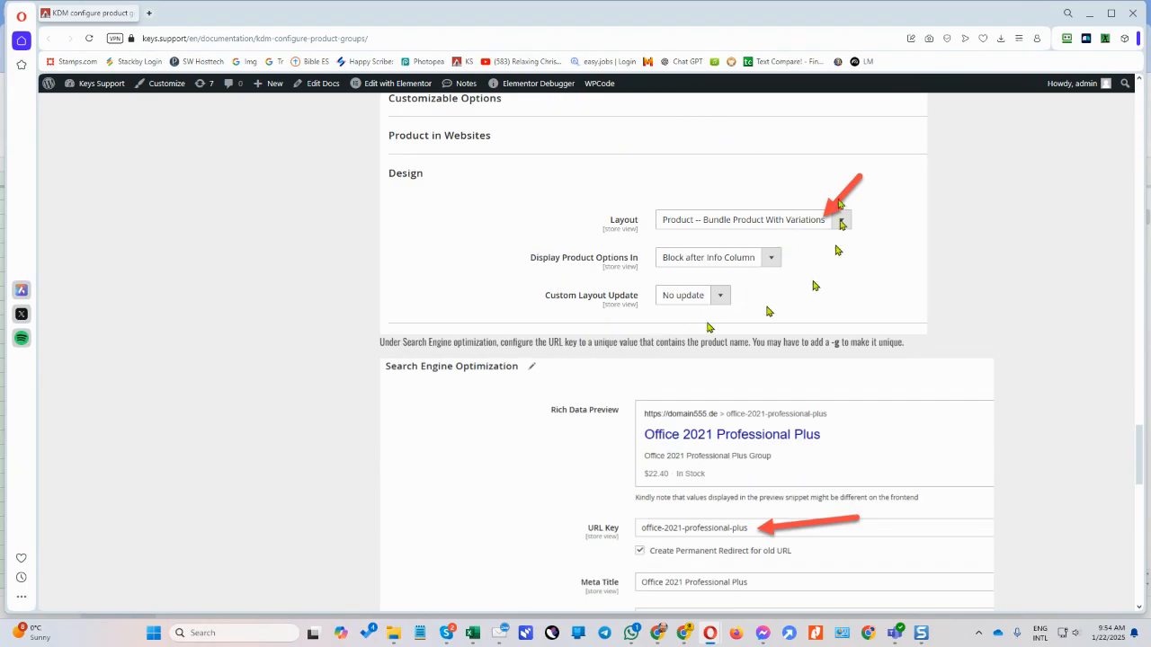
scroll(737, 240, down, 5)
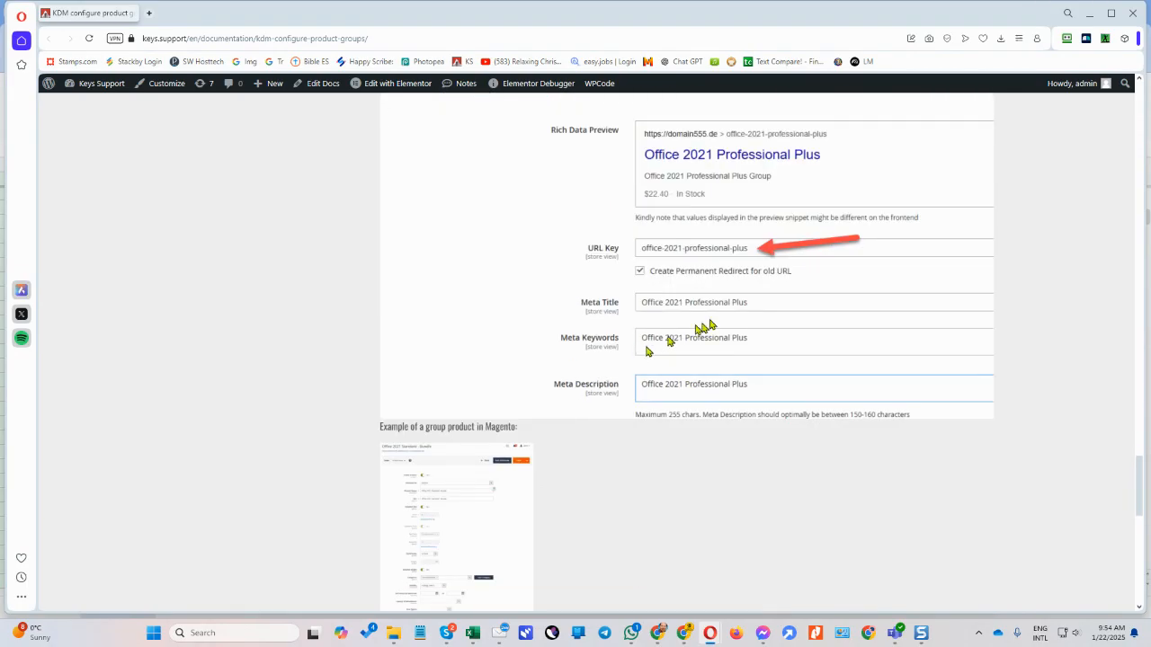
scroll(652, 346, up, 5)
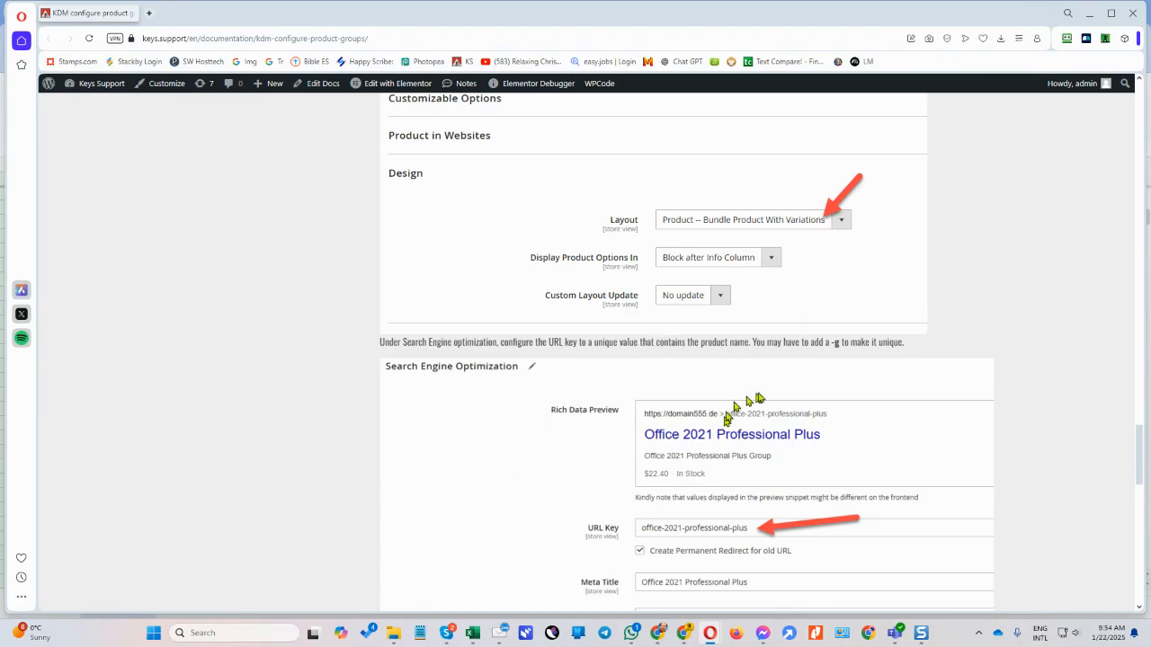
scroll(735, 406, down, 3)
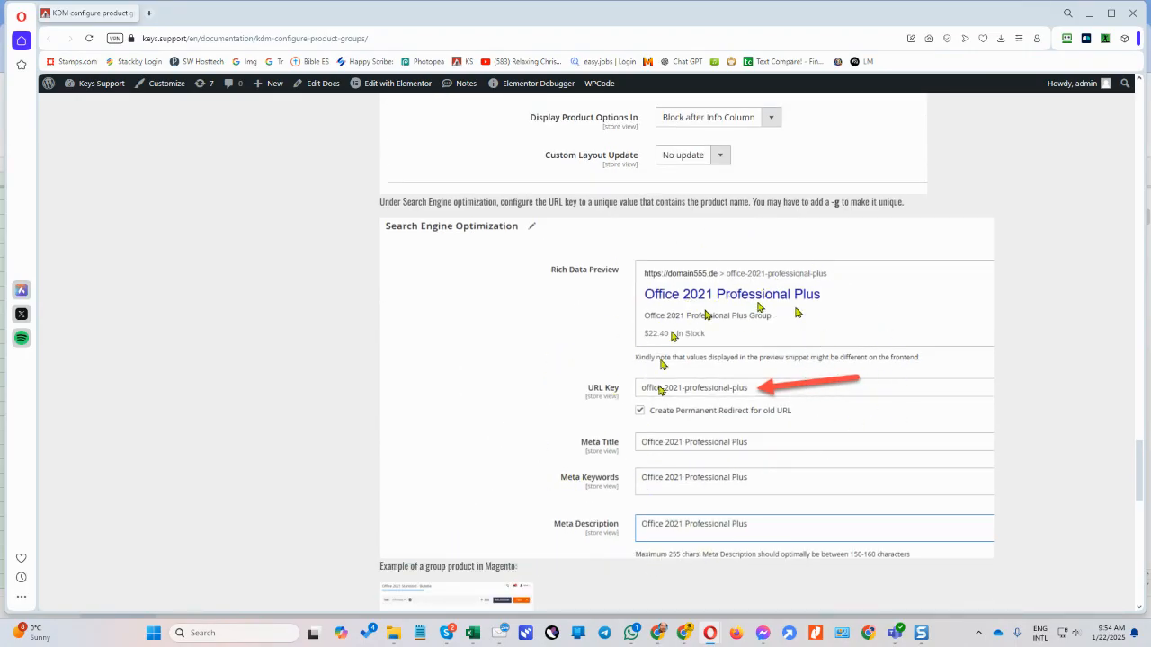
scroll(758, 452, down, 5)
scroll(693, 380, down, 3)
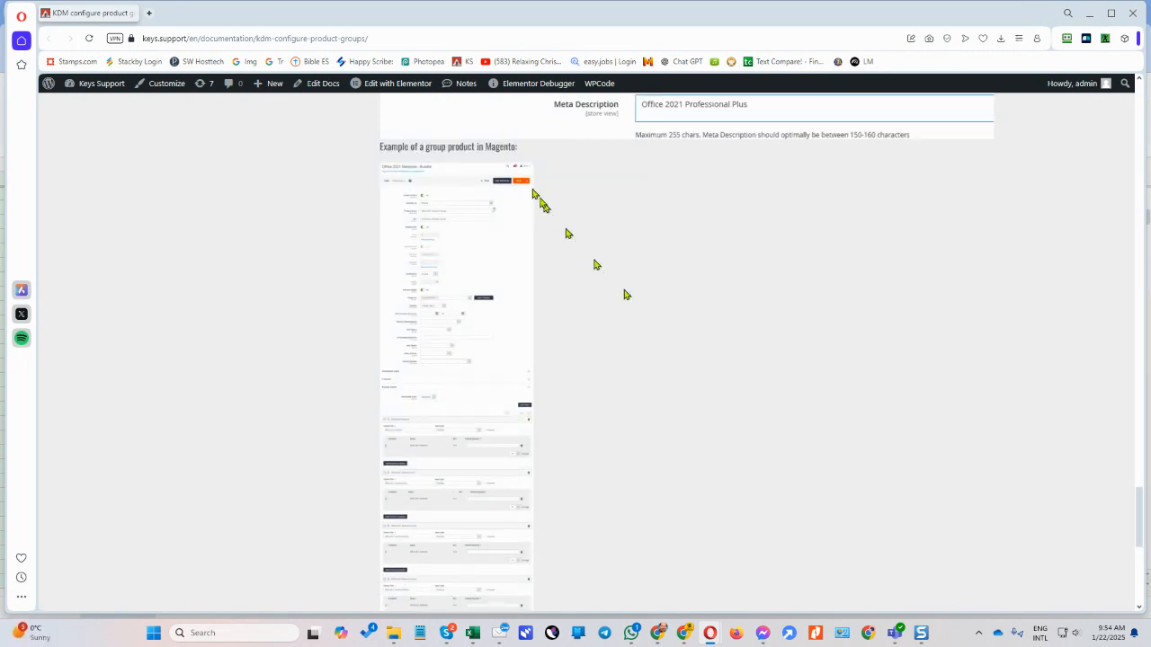
scroll(480, 347, down, 6)
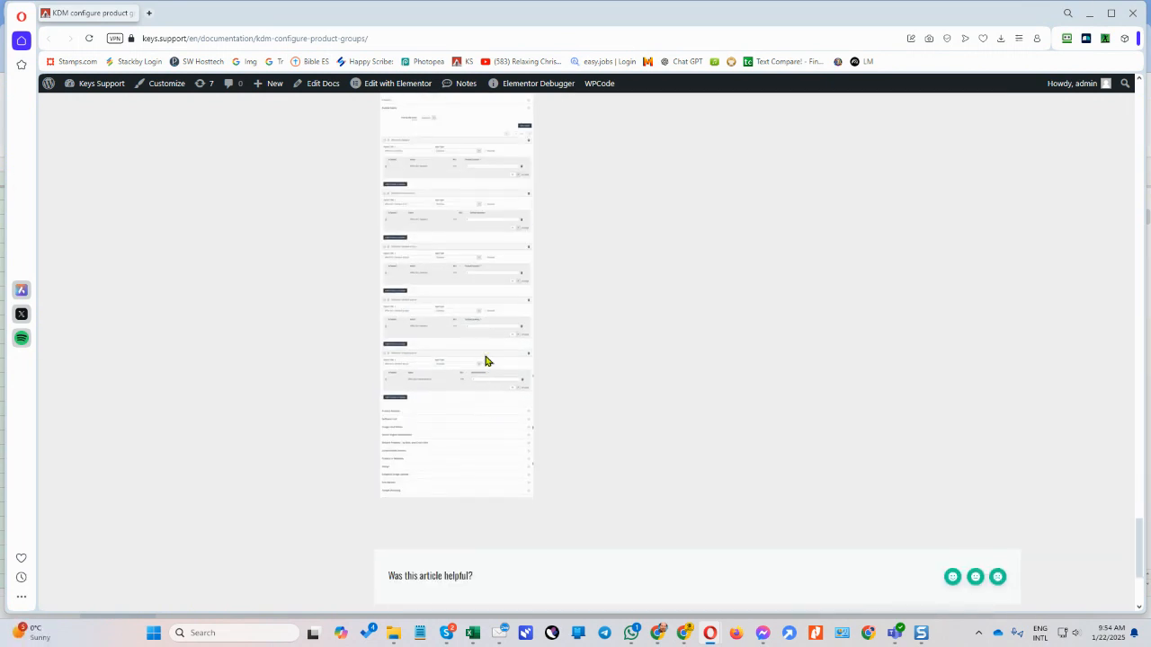
Step: Open the example group product screenshot in a new tab, inspect it enlarged, and return to the start of the guide
right_click(485, 362)
click(514, 368)
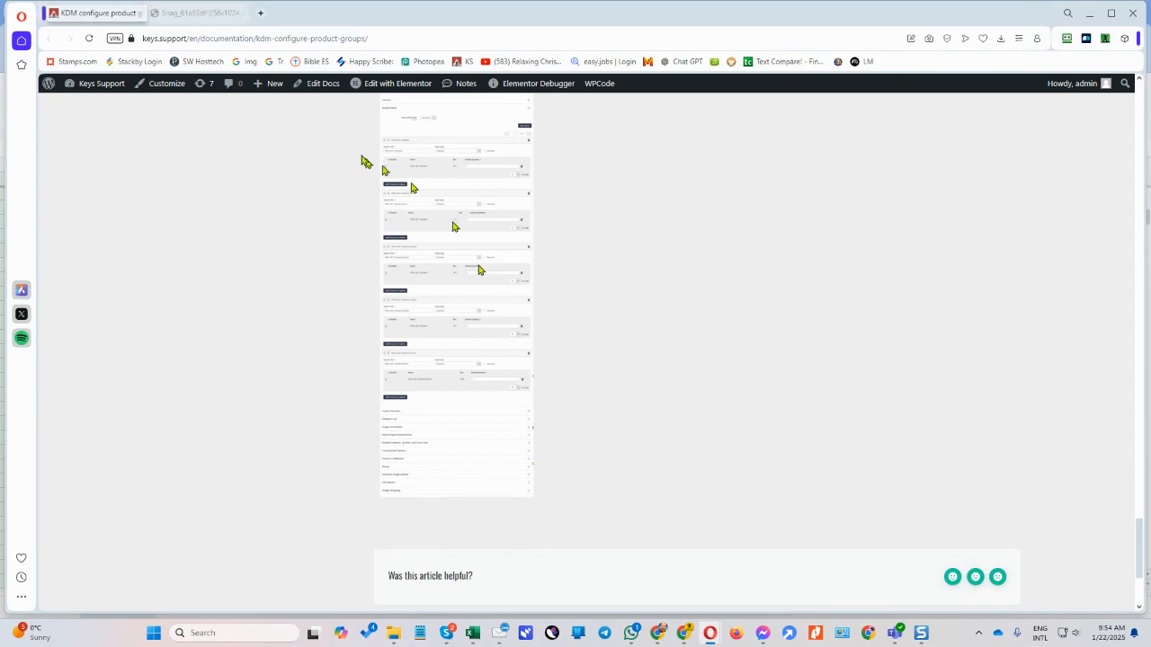
click(207, 11)
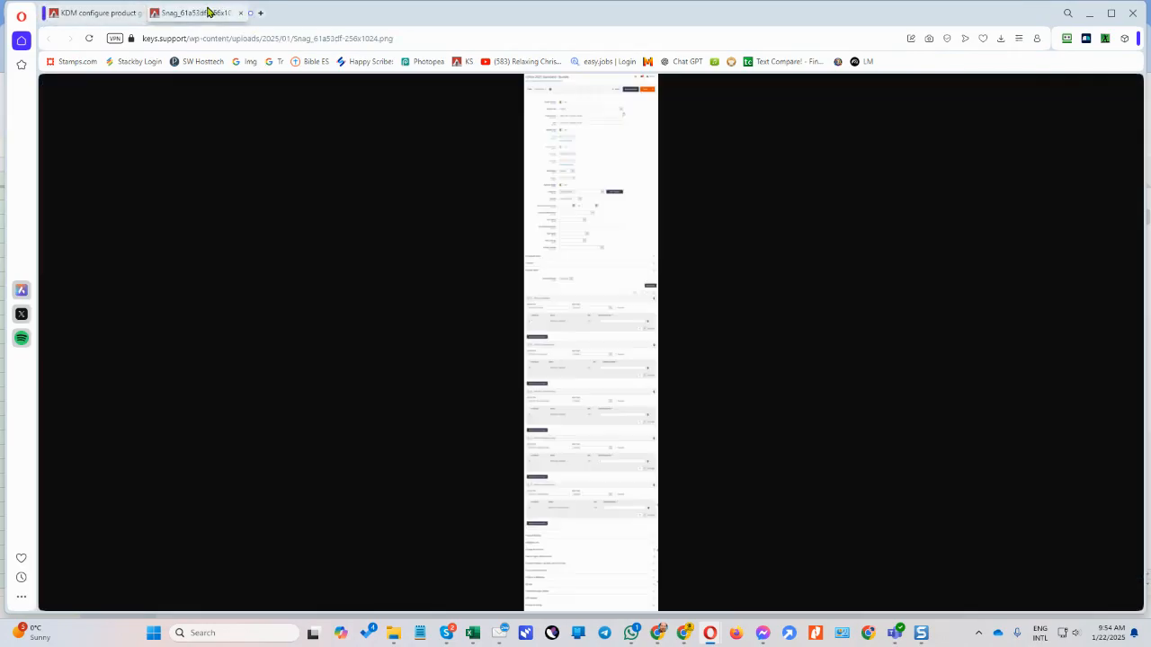
click(599, 272)
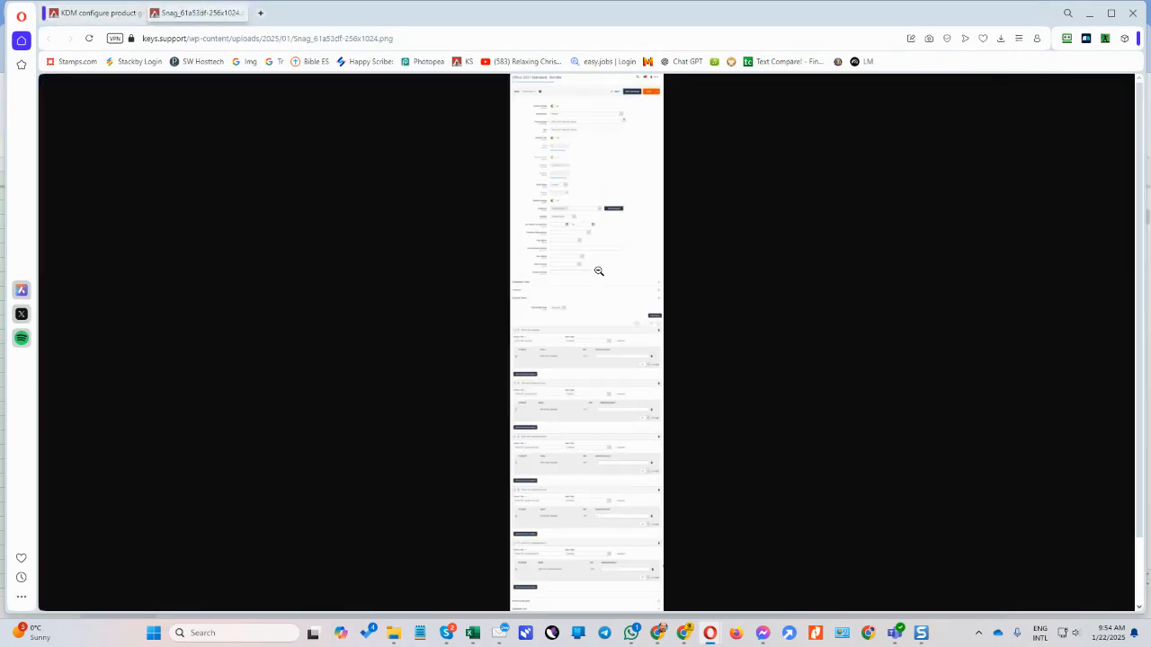
ctrl+scroll(599, 272, up, 7)
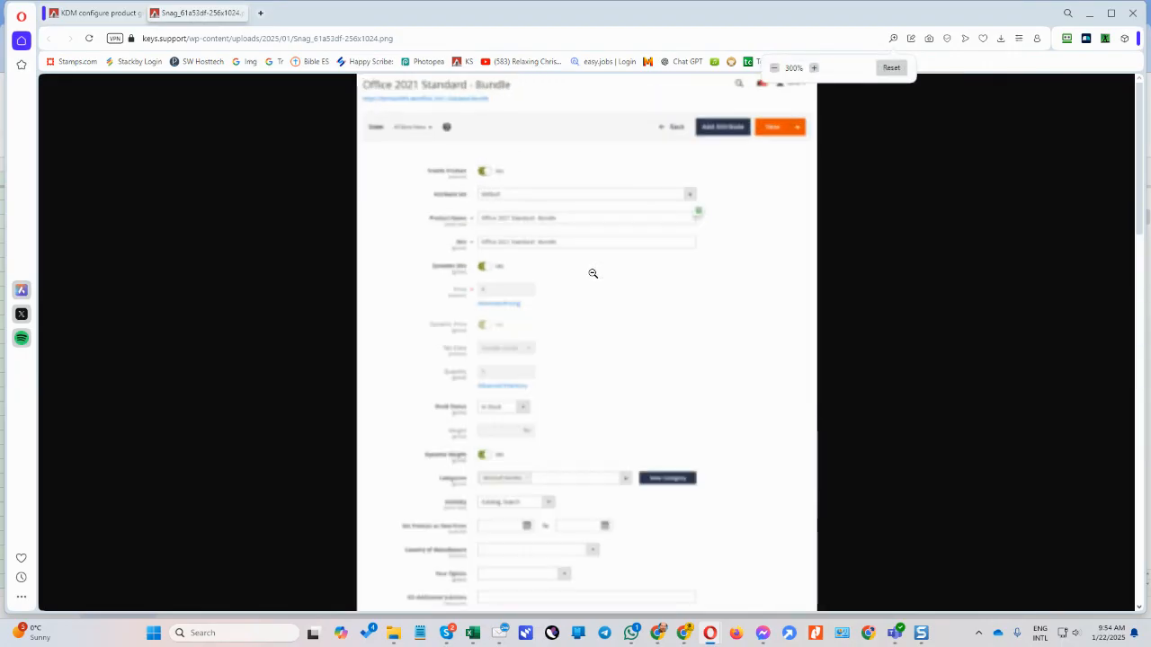
ctrl+scroll(593, 273, down, 6)
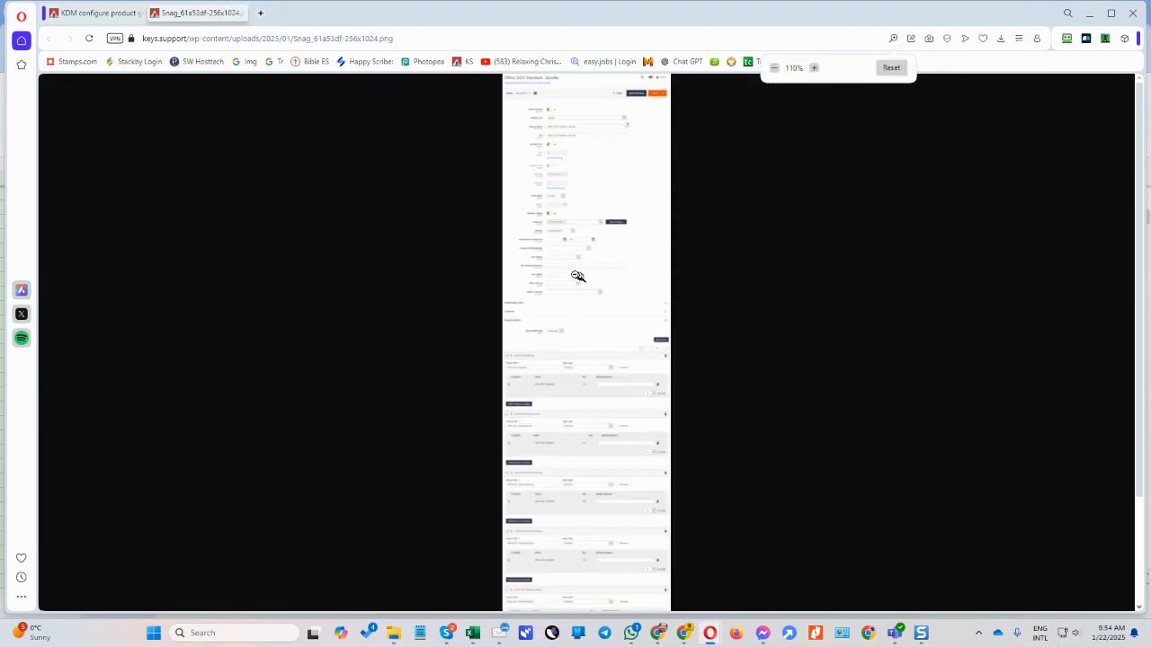
click(85, 12)
scroll(572, 243, up, 1)
scroll(568, 241, up, 20)
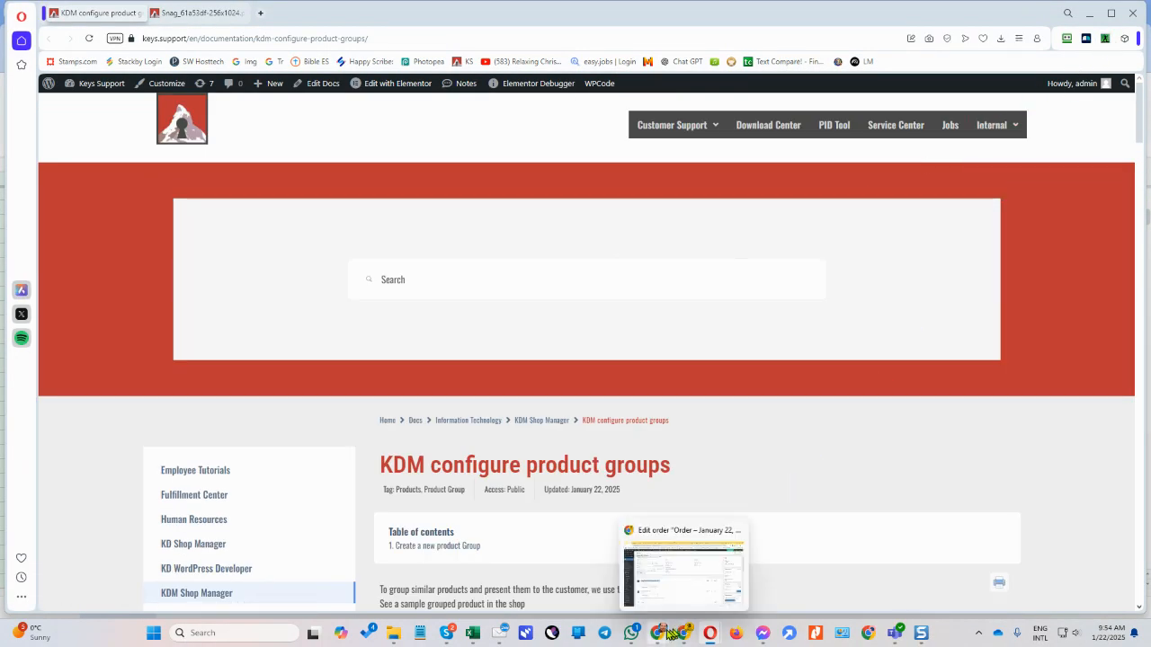
Step: Switch to the product list in Chrome and select the Group SKU cells C4:C9 of the Office 2024 Standard products
mouse_move(660, 632)
click(535, 575)
scroll(596, 418, up, 15)
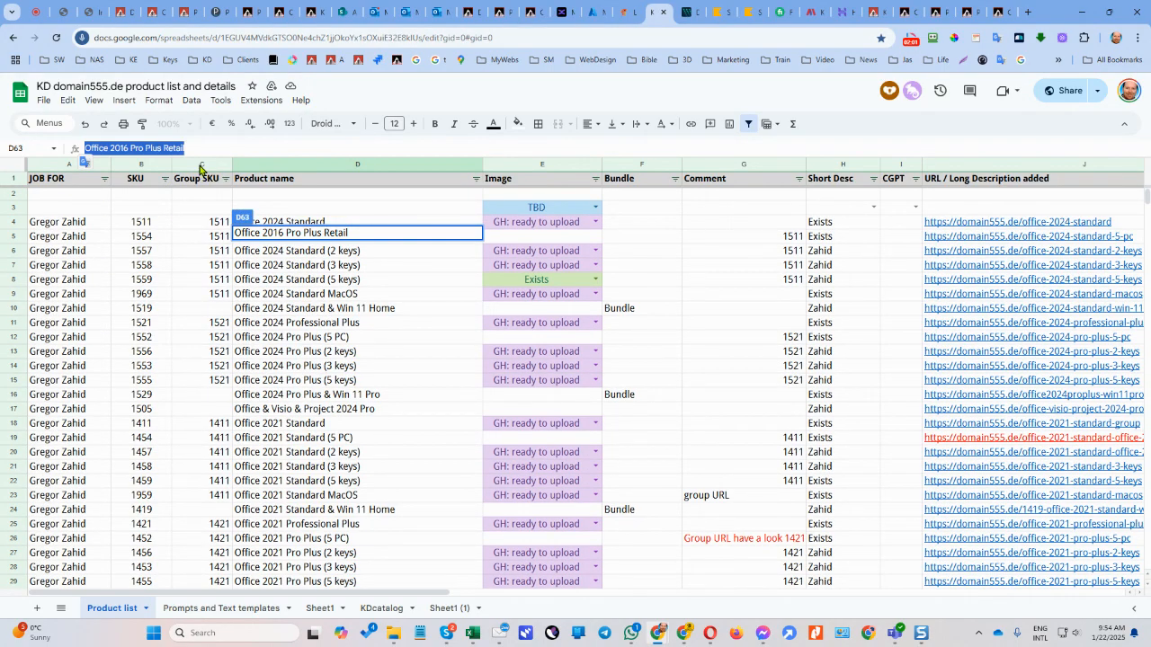
click(205, 220)
drag(208, 222, 209, 295)
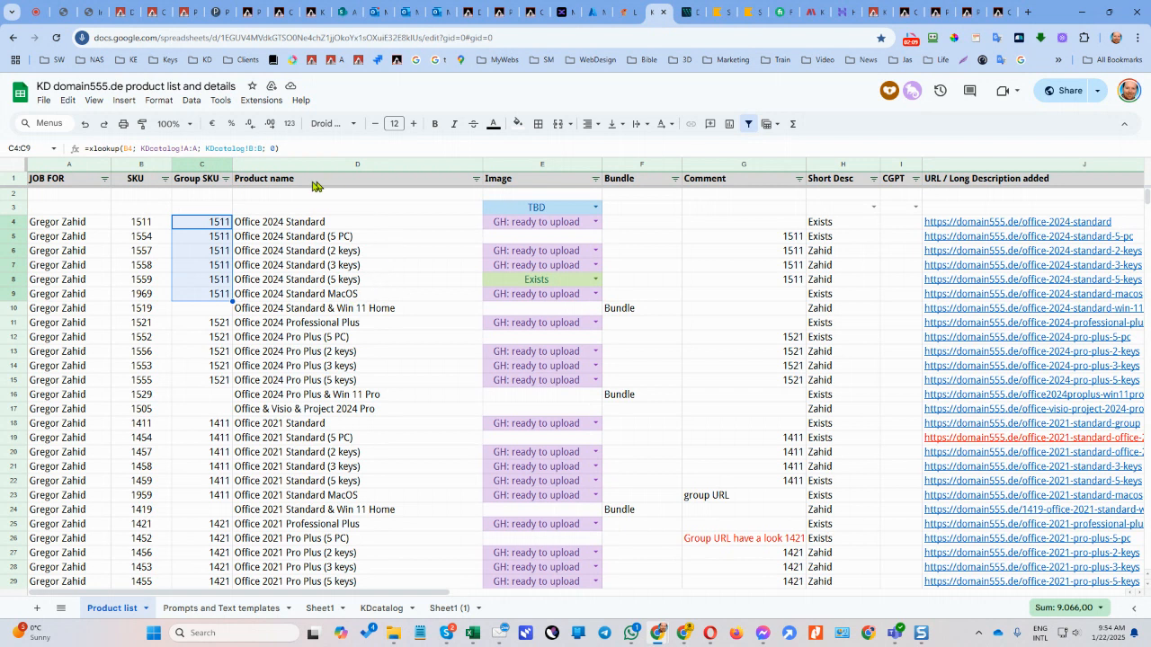
Step: Review the SKU and product names of the Office 2024 Standard variants in group 1511, and examine the Group SKUs further down the list
click(144, 226)
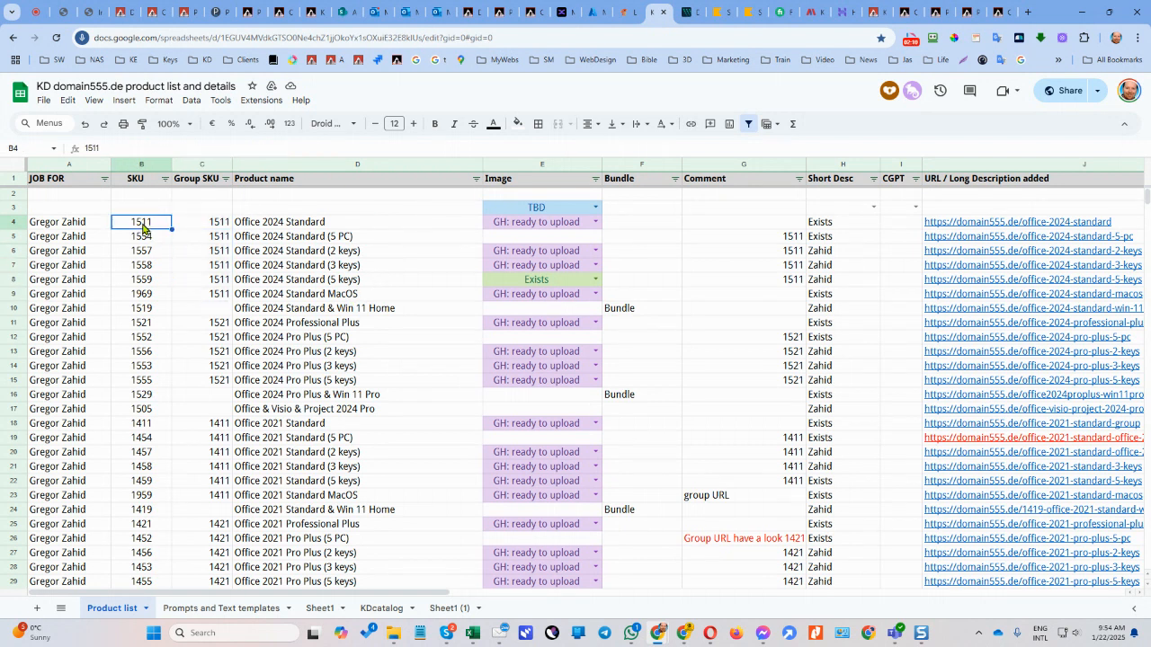
click(316, 228)
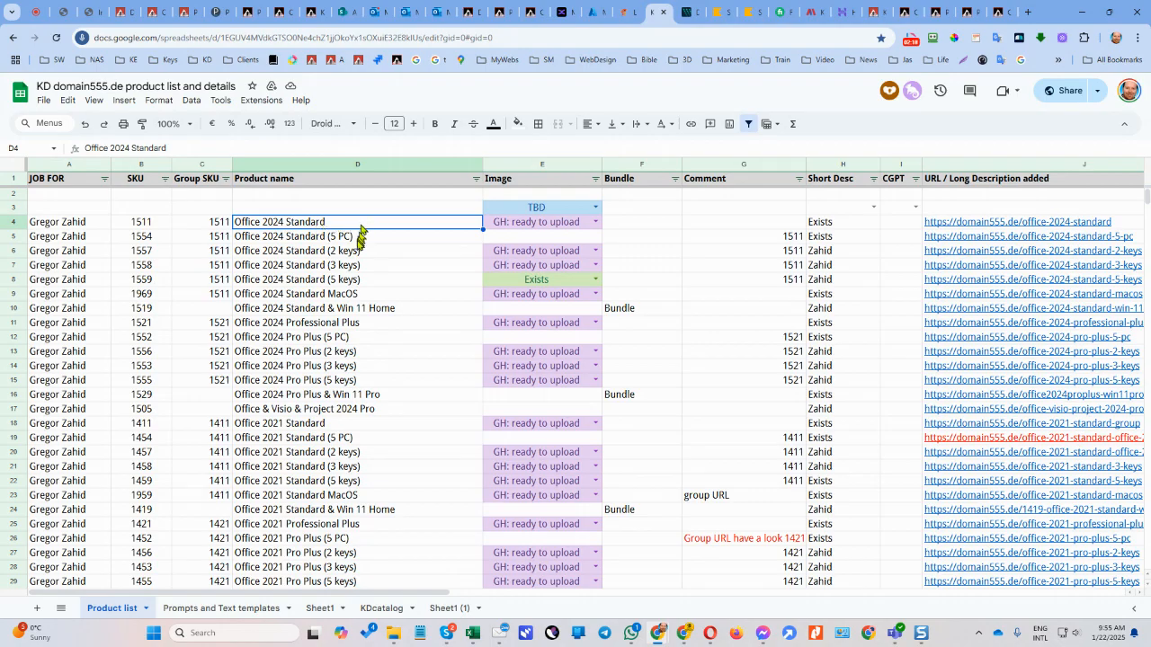
click(358, 240)
click(361, 253)
click(360, 269)
click(358, 280)
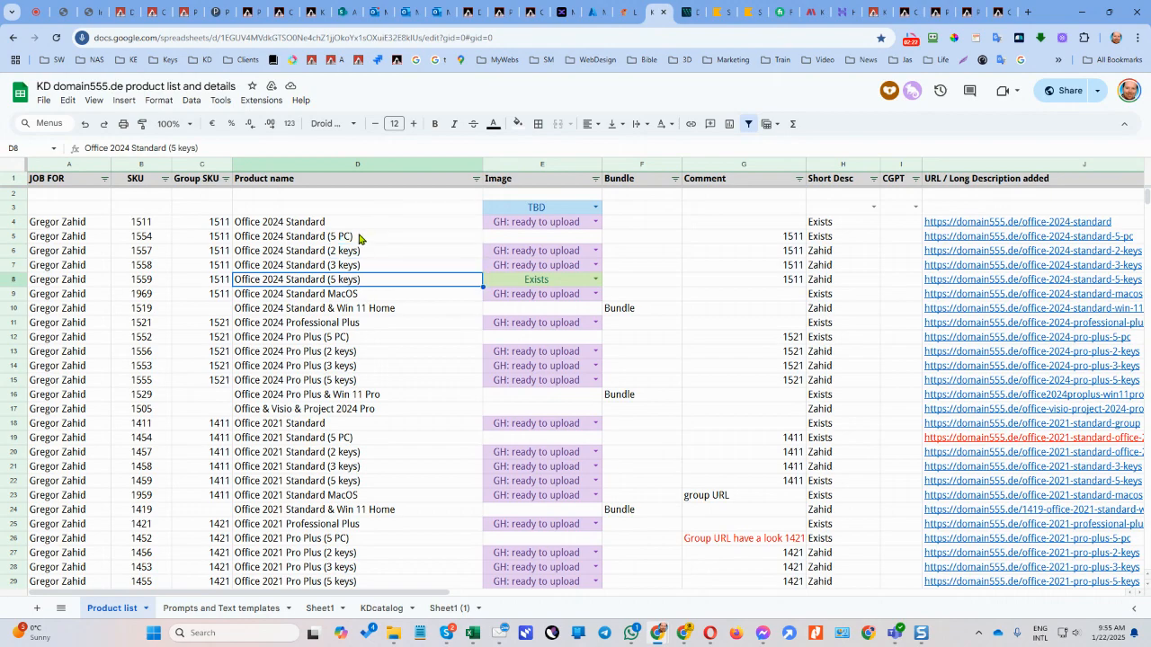
click(359, 238)
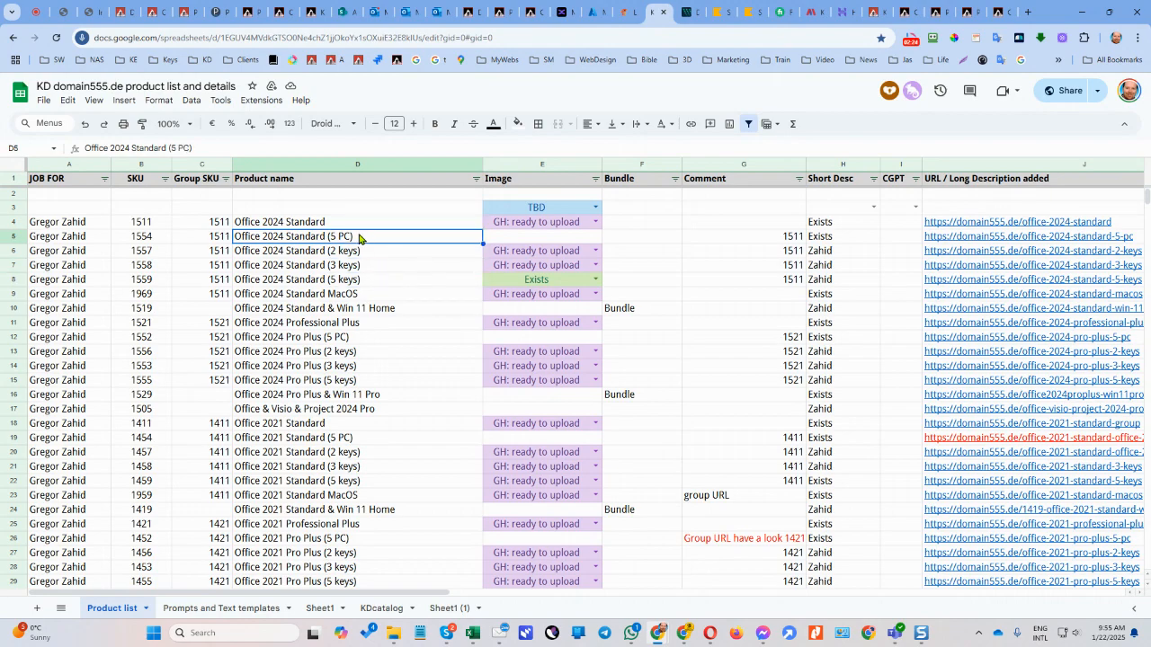
click(366, 297)
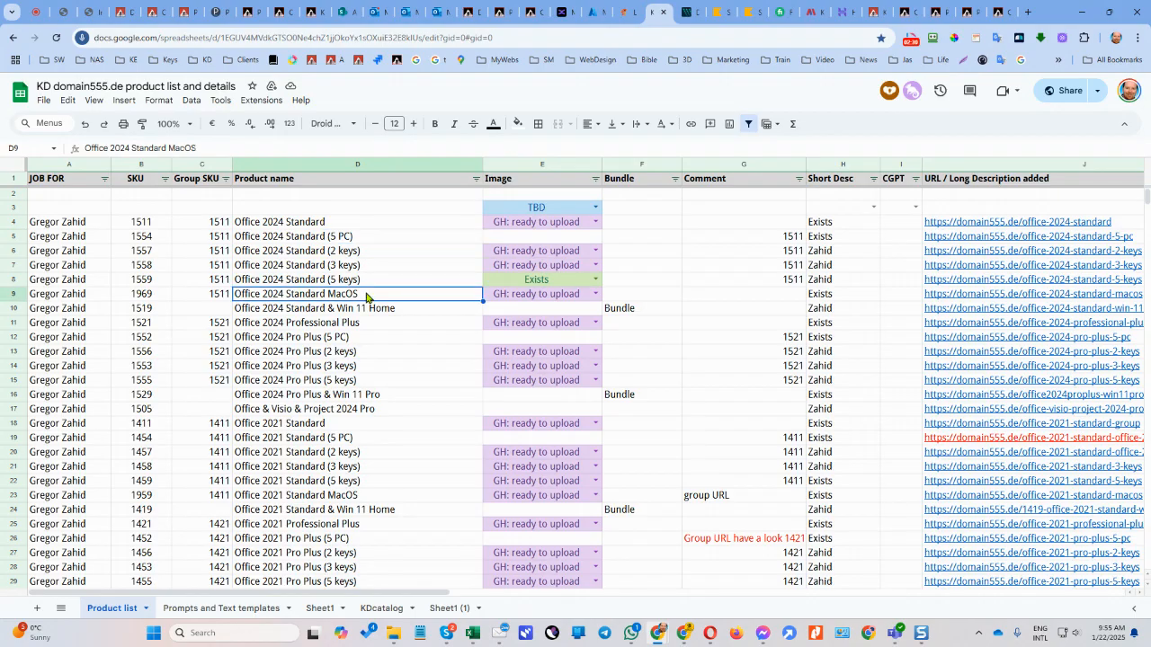
scroll(332, 299, down, 10)
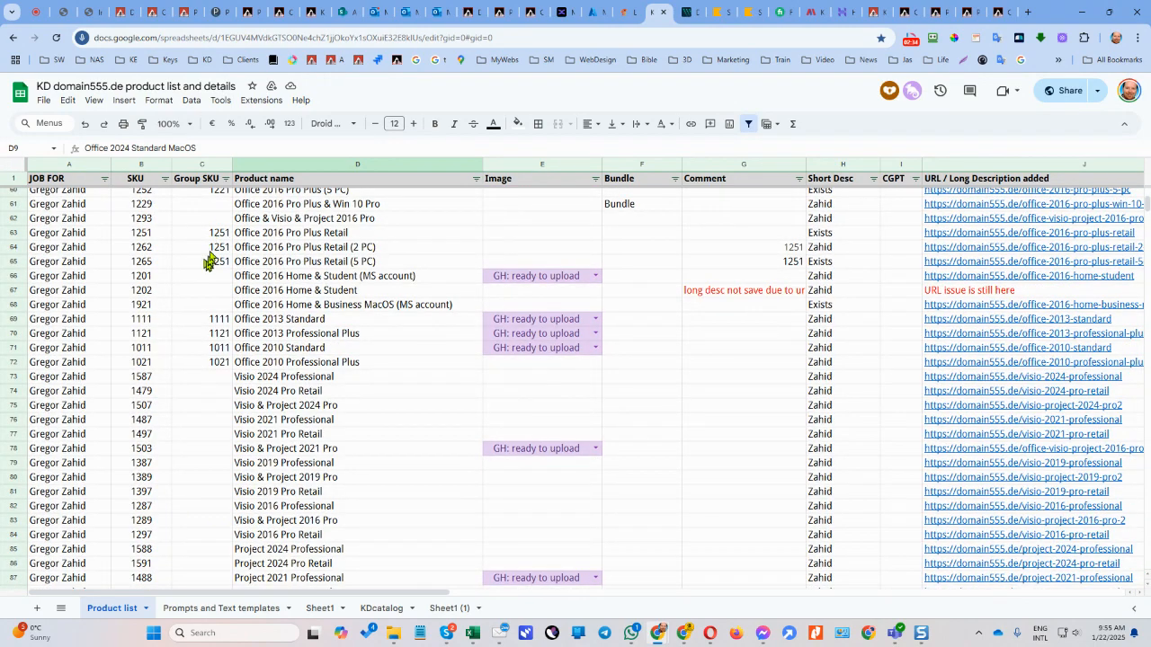
Step: Examine the Group SKUs of the Visio, Project, Windows and Server products down the list, and return to the Office 2016 Pro Plus Retail rows
scroll(206, 259, up, 3)
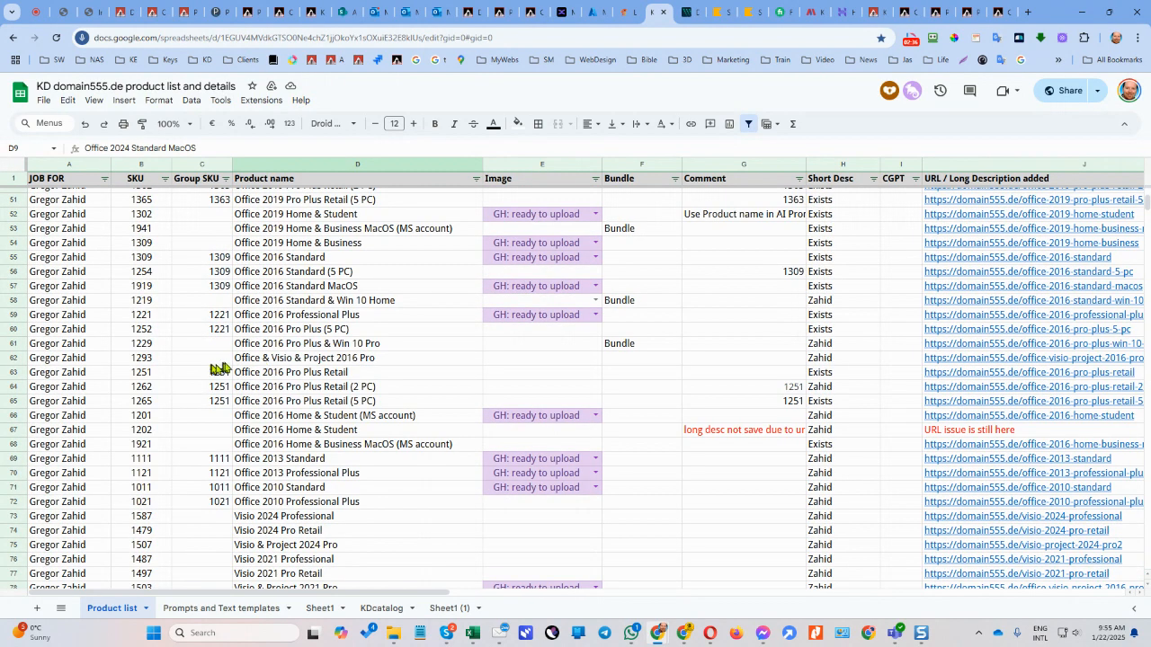
scroll(234, 377, down, 6)
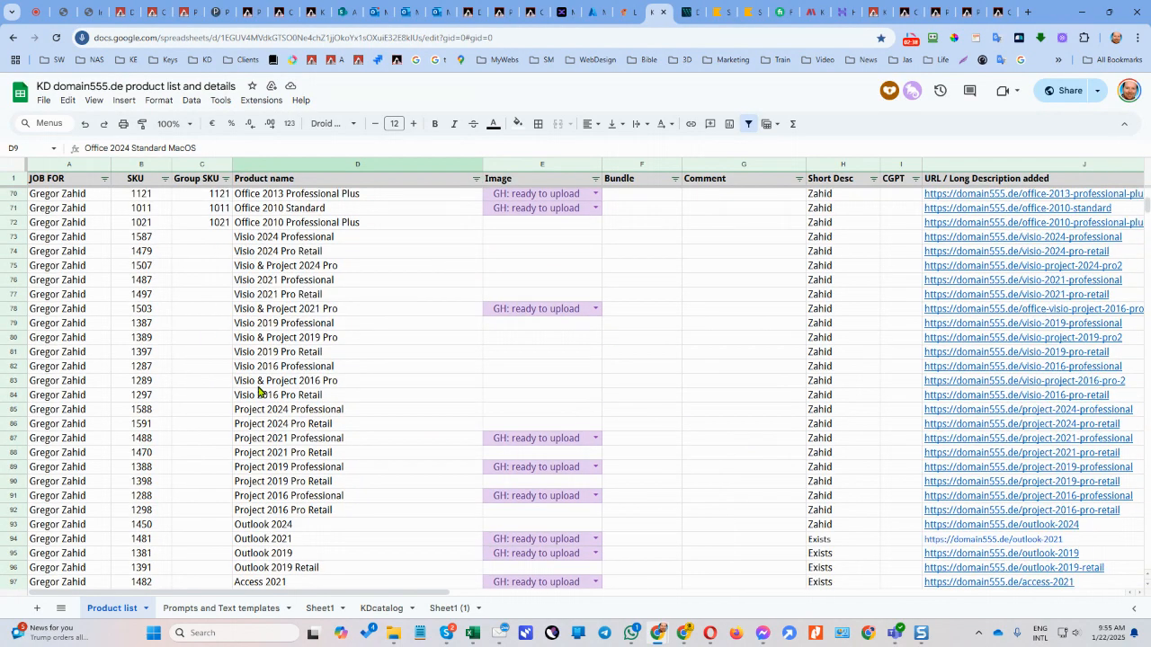
scroll(247, 260, down, 5)
scroll(244, 386, up, 5)
scroll(280, 377, down, 12)
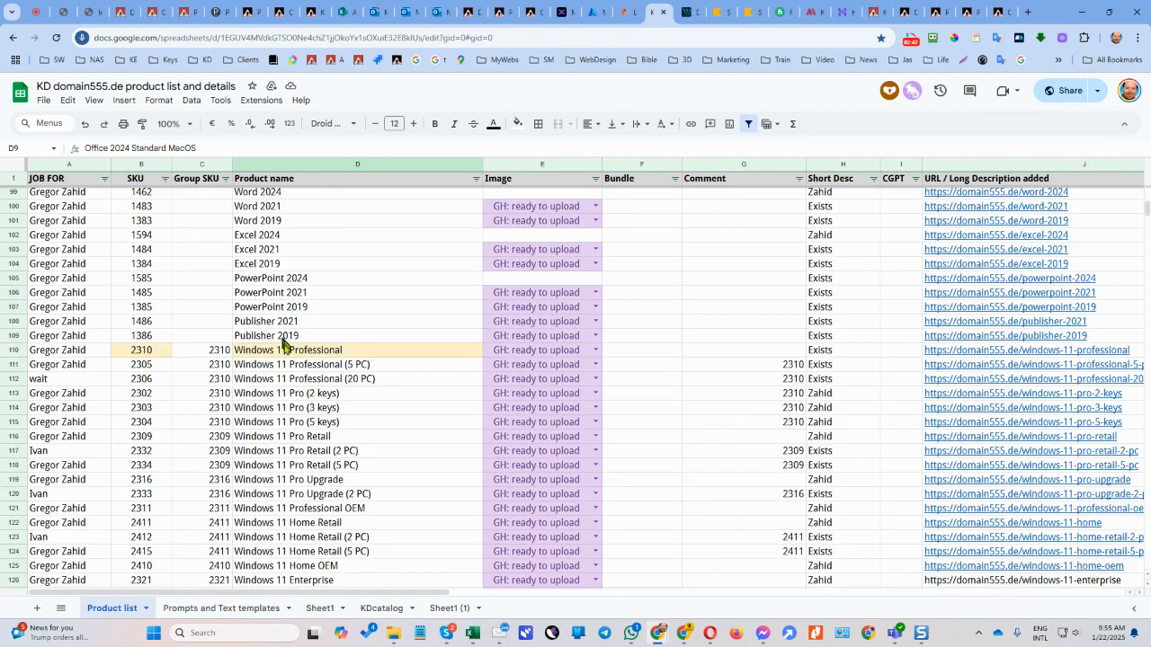
scroll(284, 375, down, 6)
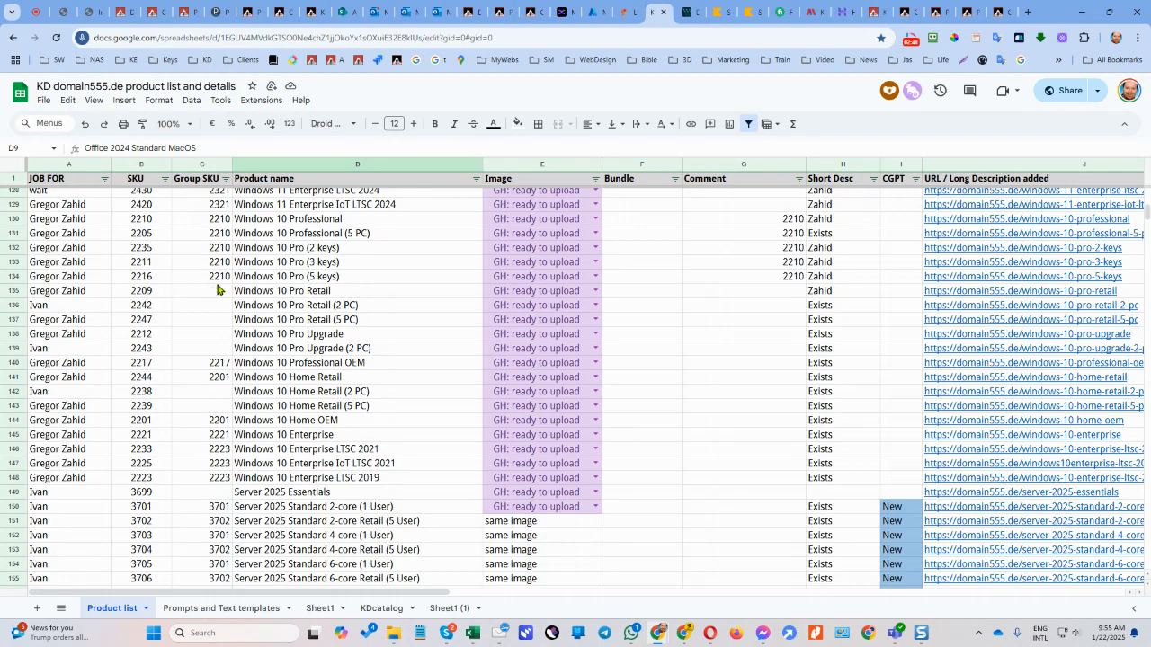
scroll(239, 508, down, 3)
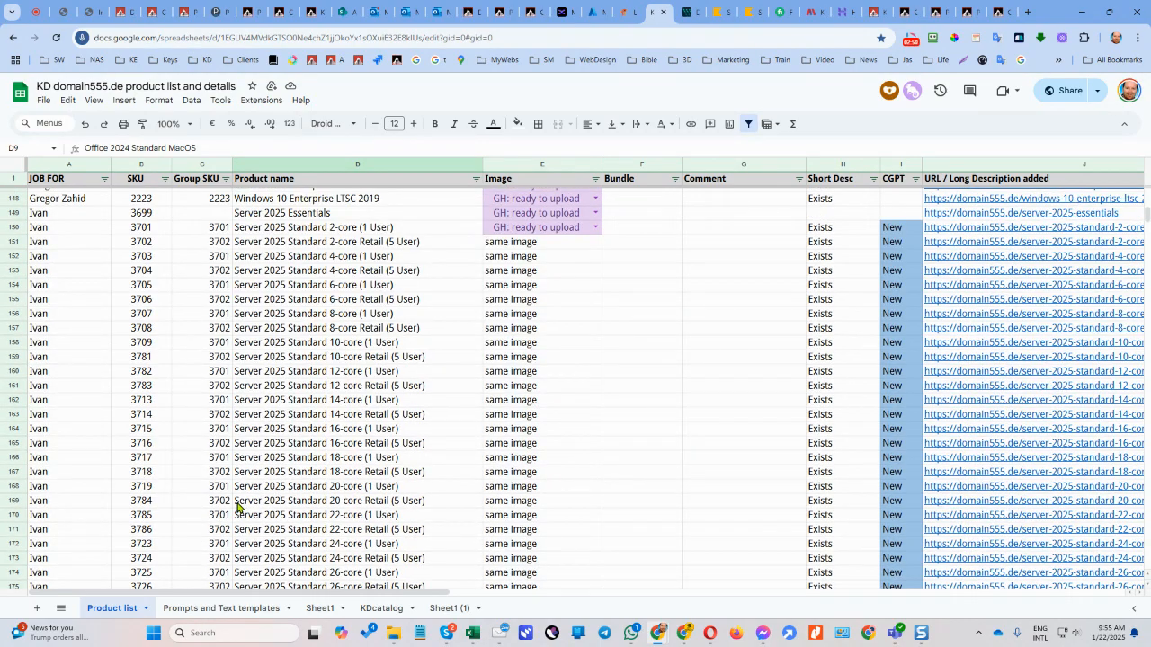
scroll(248, 499, up, 7)
scroll(254, 490, up, 4)
scroll(257, 475, down, 6)
scroll(275, 435, up, 20)
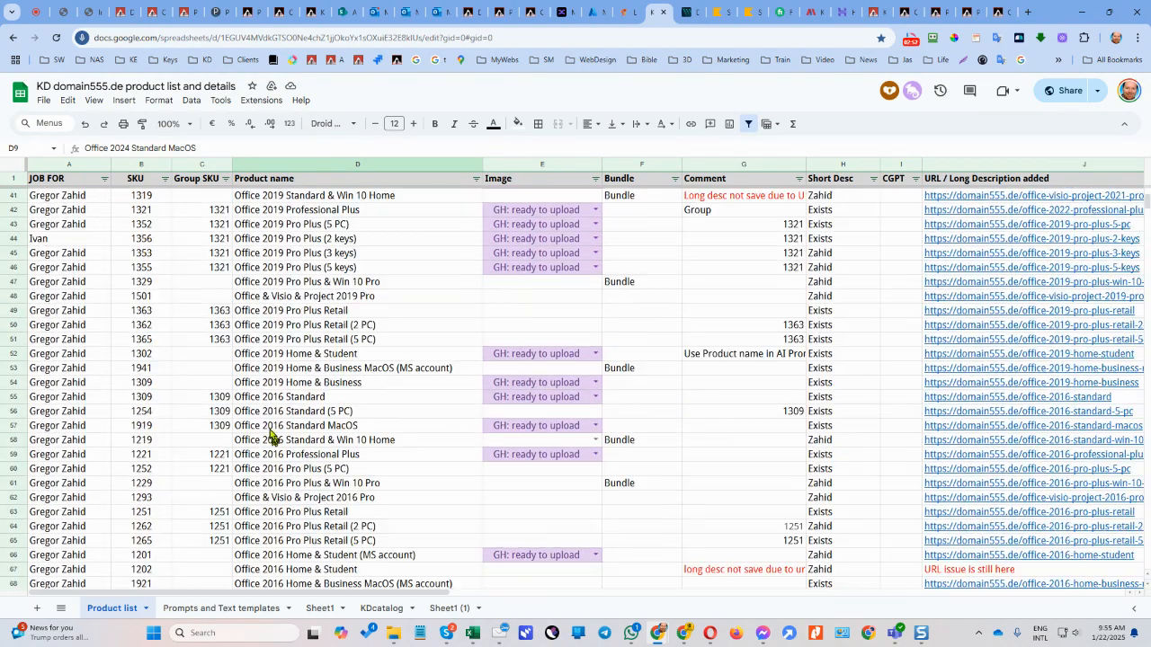
scroll(281, 445, down, 13)
scroll(270, 466, down, 6)
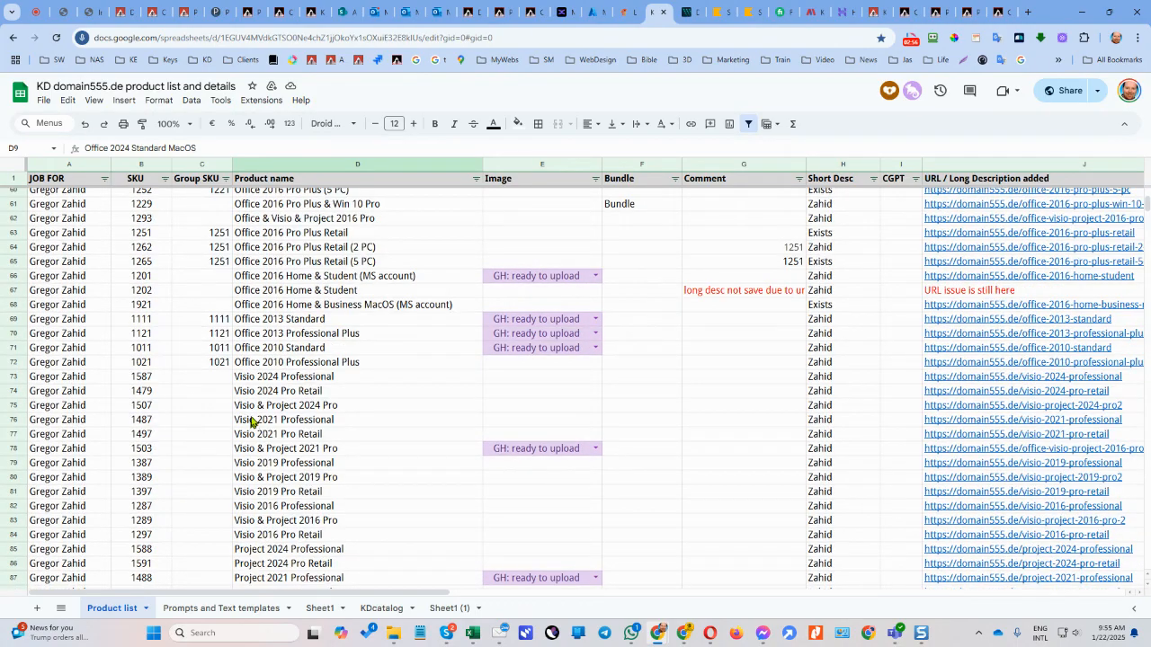
Step: Select the group 1251 cells C63:C65, and copy the product name Office 2016 Pro Plus Retail from D63
drag(218, 233, 216, 260)
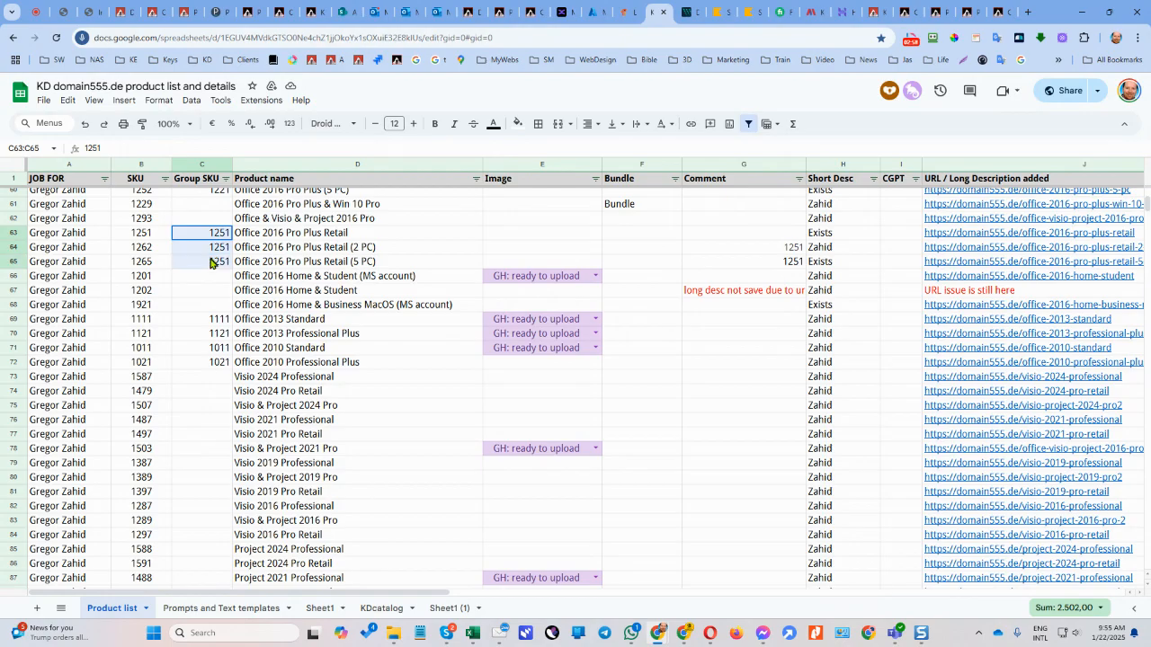
click(219, 235)
click(342, 235)
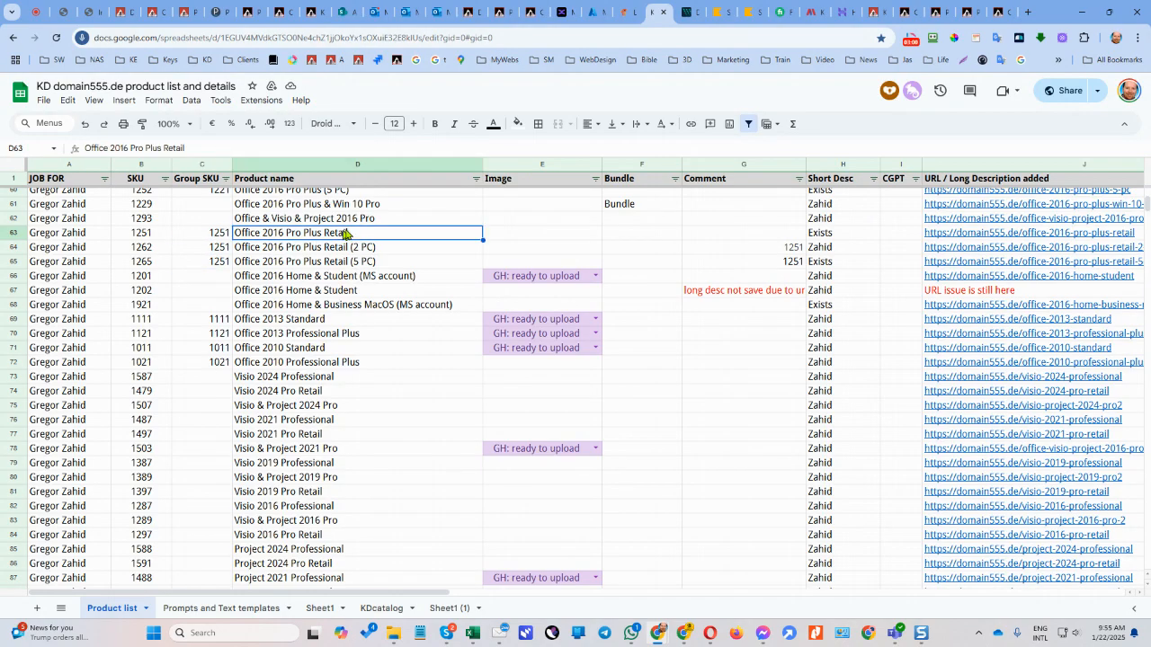
drag(191, 147, 91, 148)
key(ctrl+c)
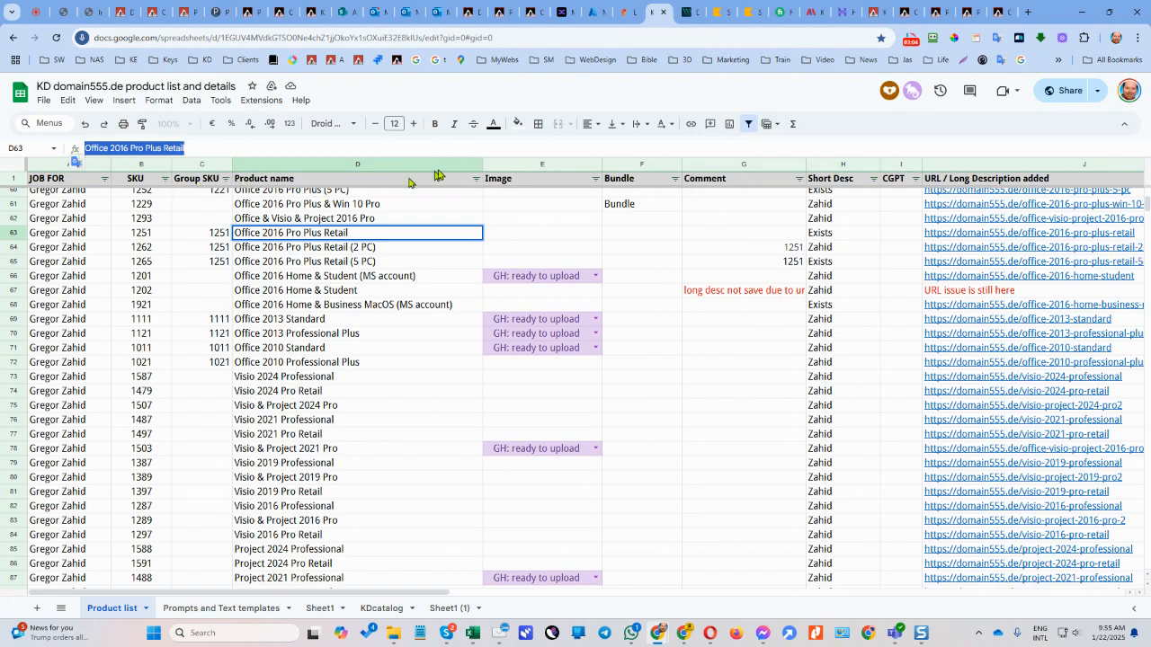
Step: Search the Magento product catalog for Office 2016 Pro Plus Retail, and compare the variants with the product list
click(500, 11)
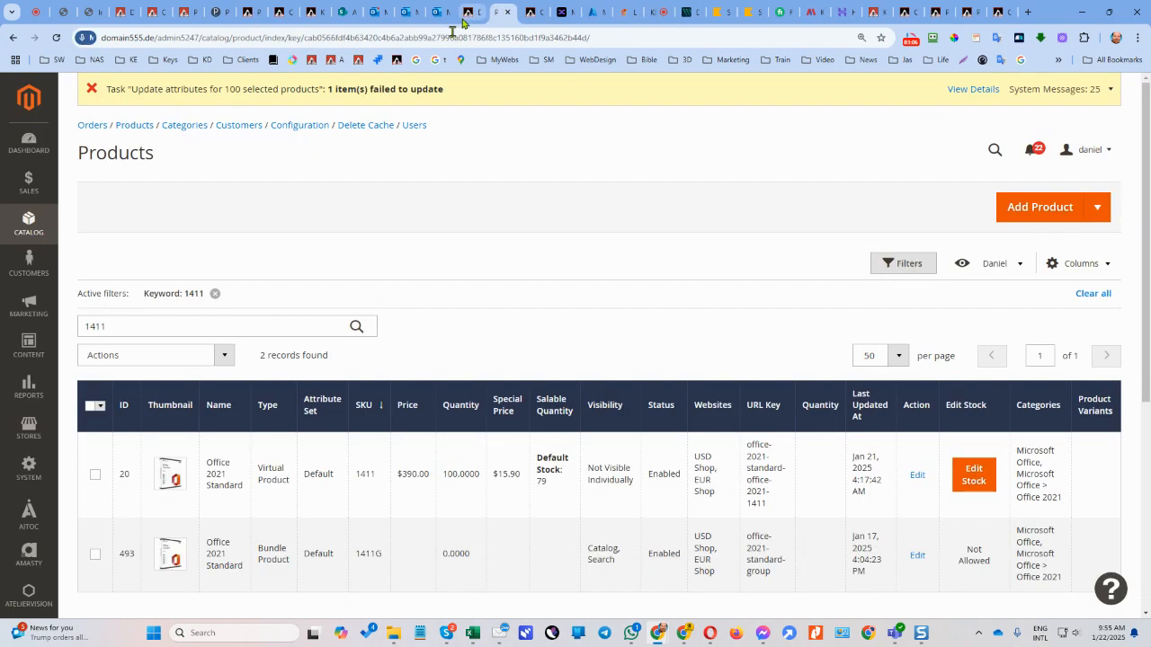
click(161, 320)
key(ctrl+a)
key(ctrl+v)
click(350, 327)
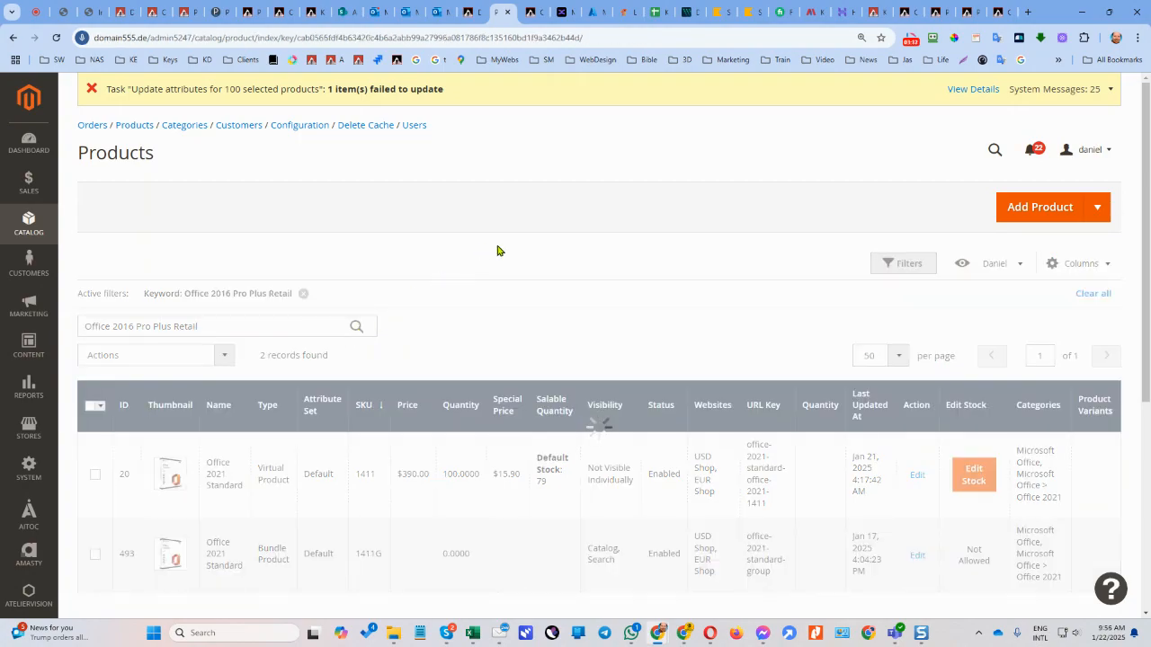
scroll(519, 246, down, 3)
scroll(519, 270, up, 2)
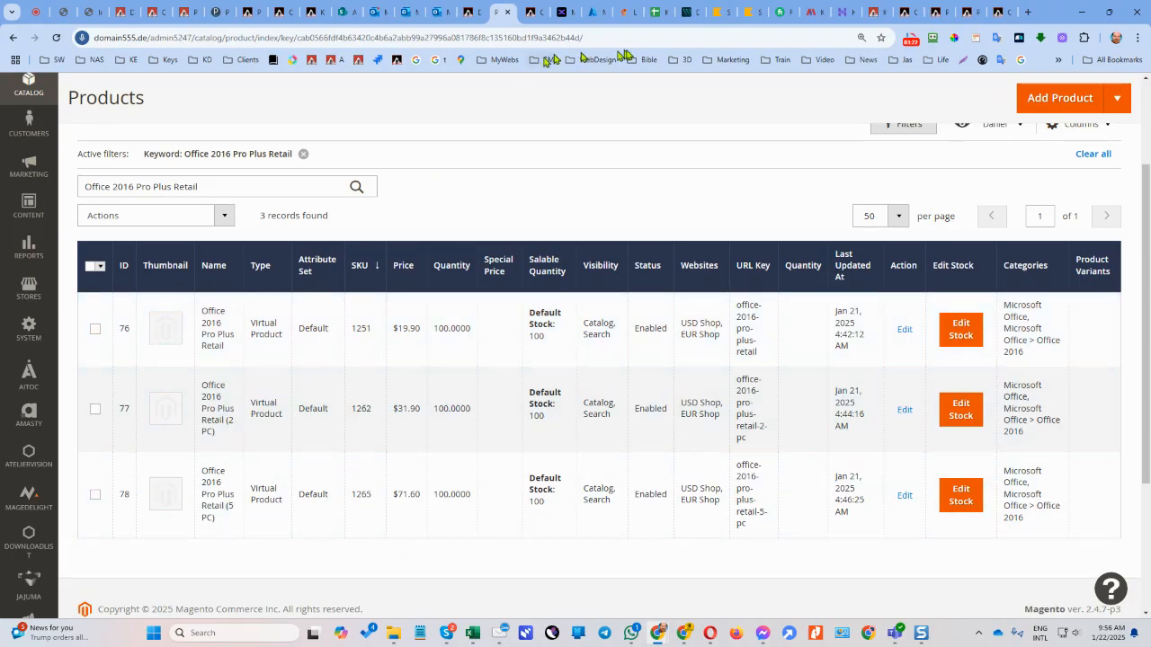
click(656, 18)
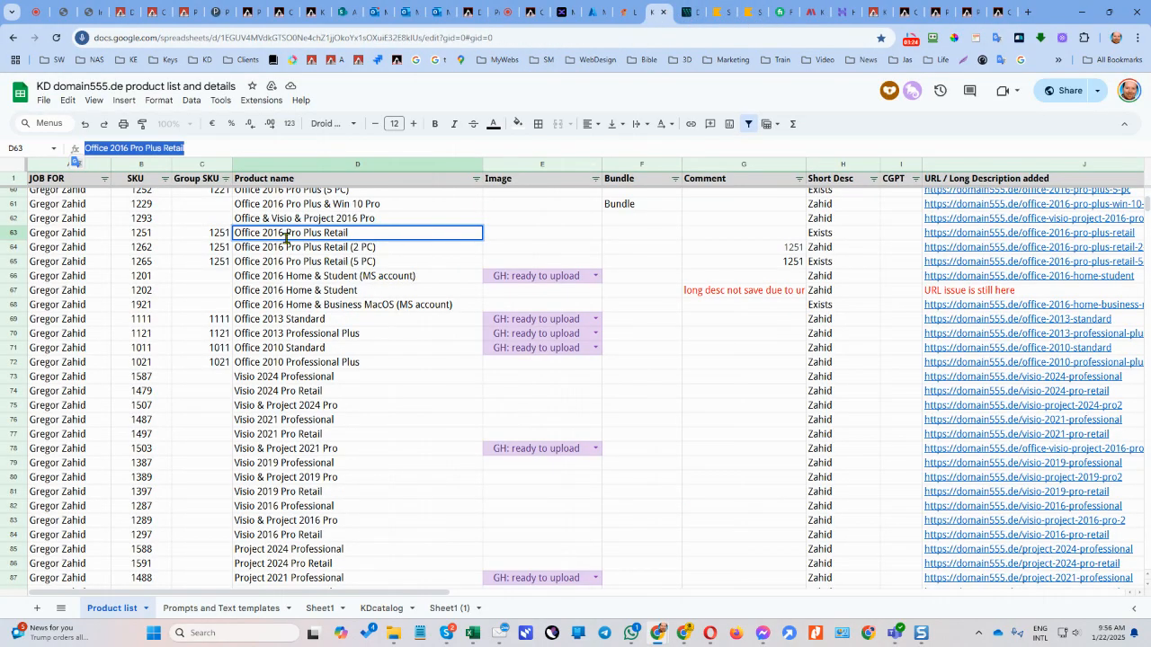
click(500, 13)
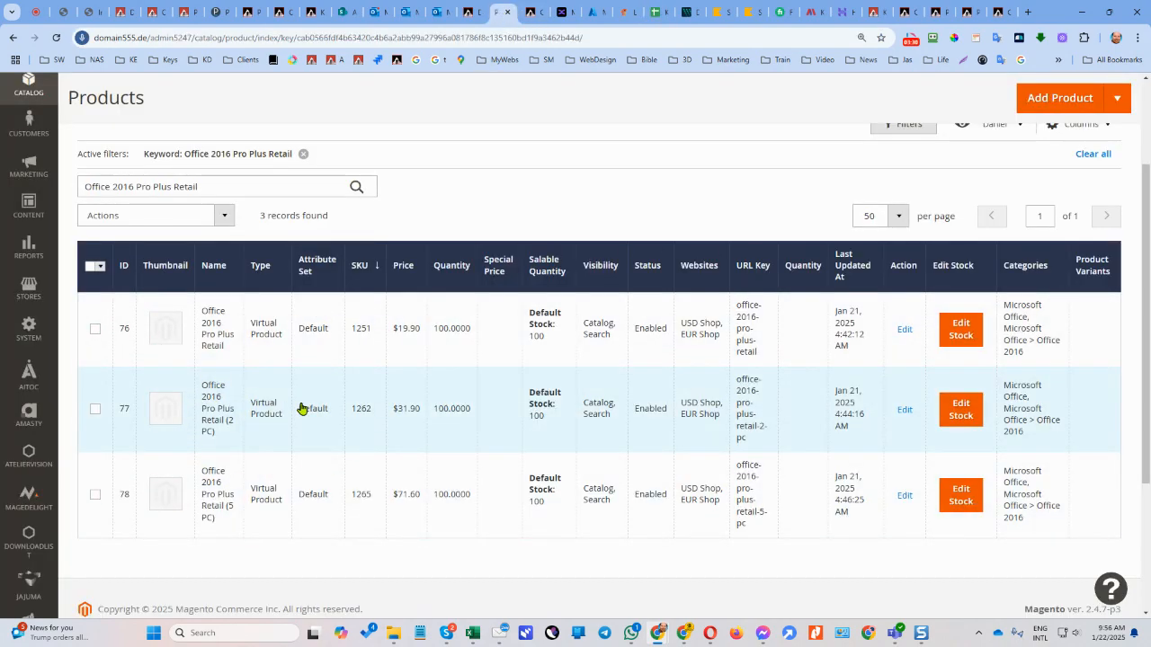
Step: Check the guide in Opera for the product type to add, and start a new Bundle Product in Magento
mouse_move(712, 634)
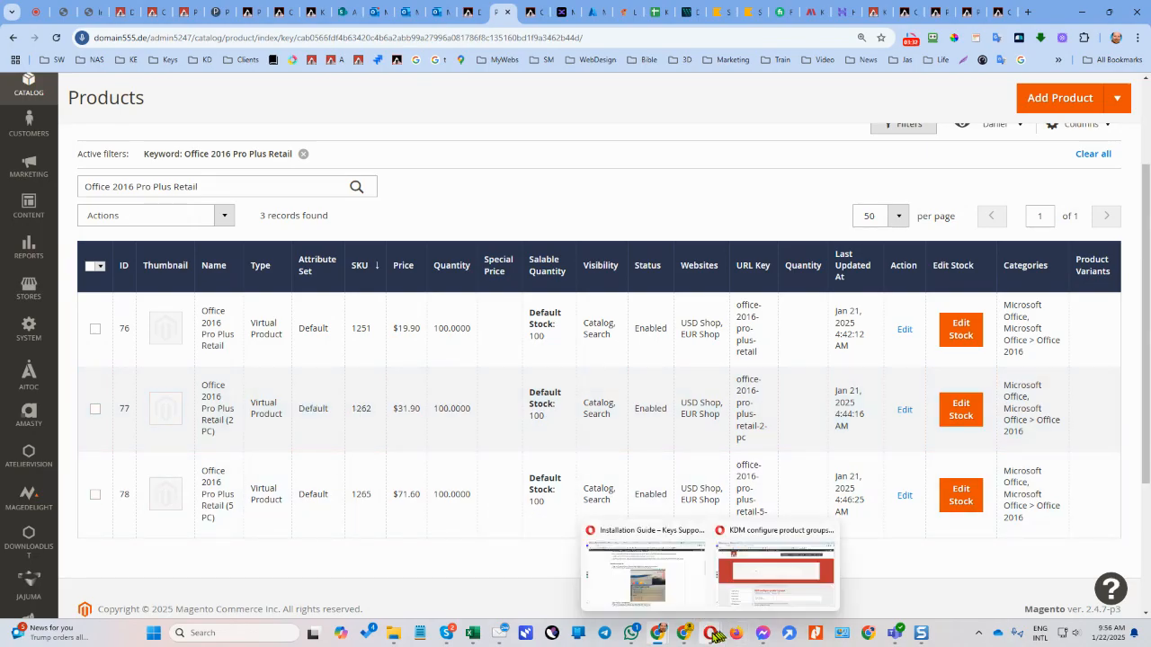
click(775, 568)
scroll(620, 355, down, 15)
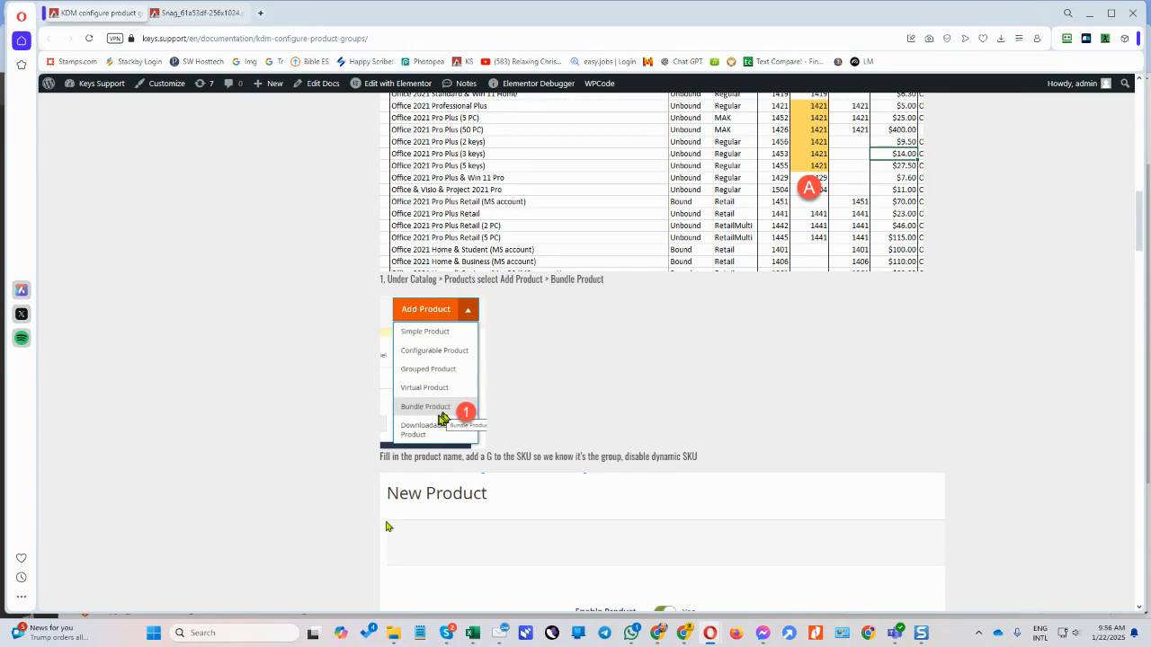
key(alt+Tab)
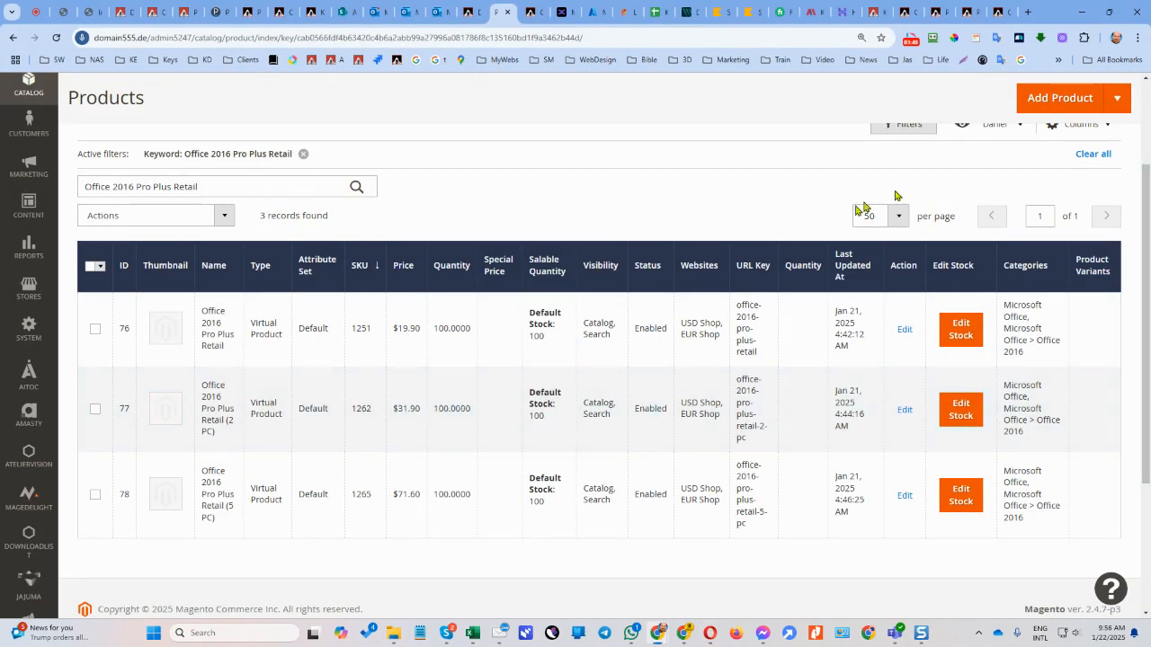
click(1117, 98)
click(1085, 235)
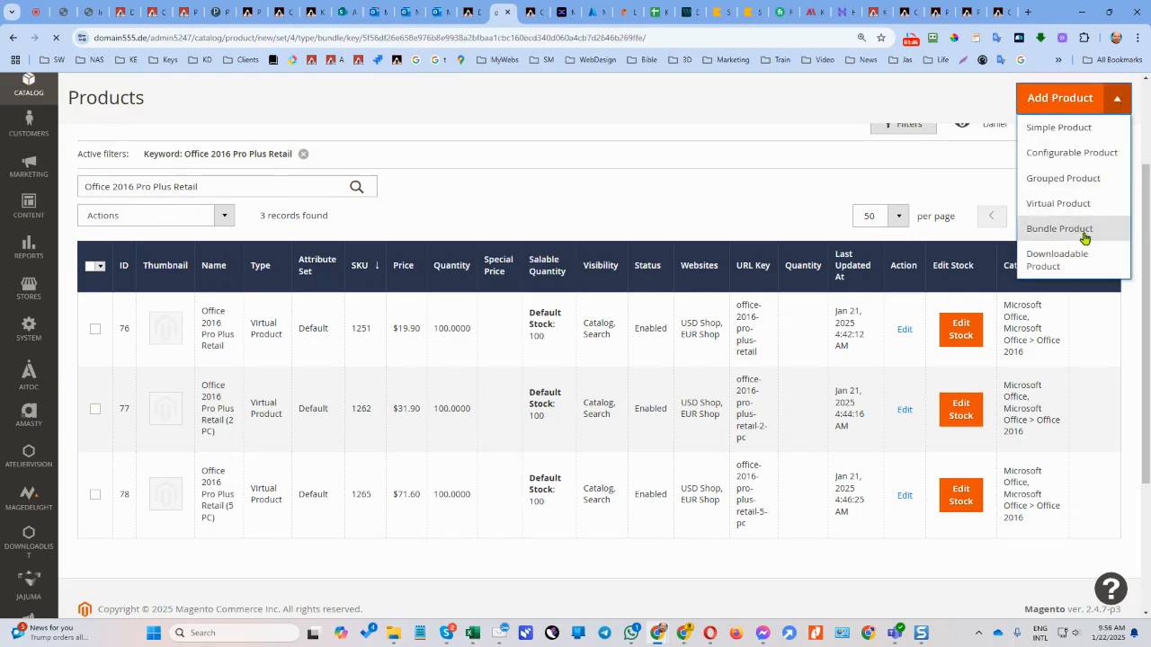
Step: Set the new product's name to Office 2016 Pro Plus Retail and its SKU to 1251G, checking the product list for the group number
click(425, 361)
key(ctrl+v)
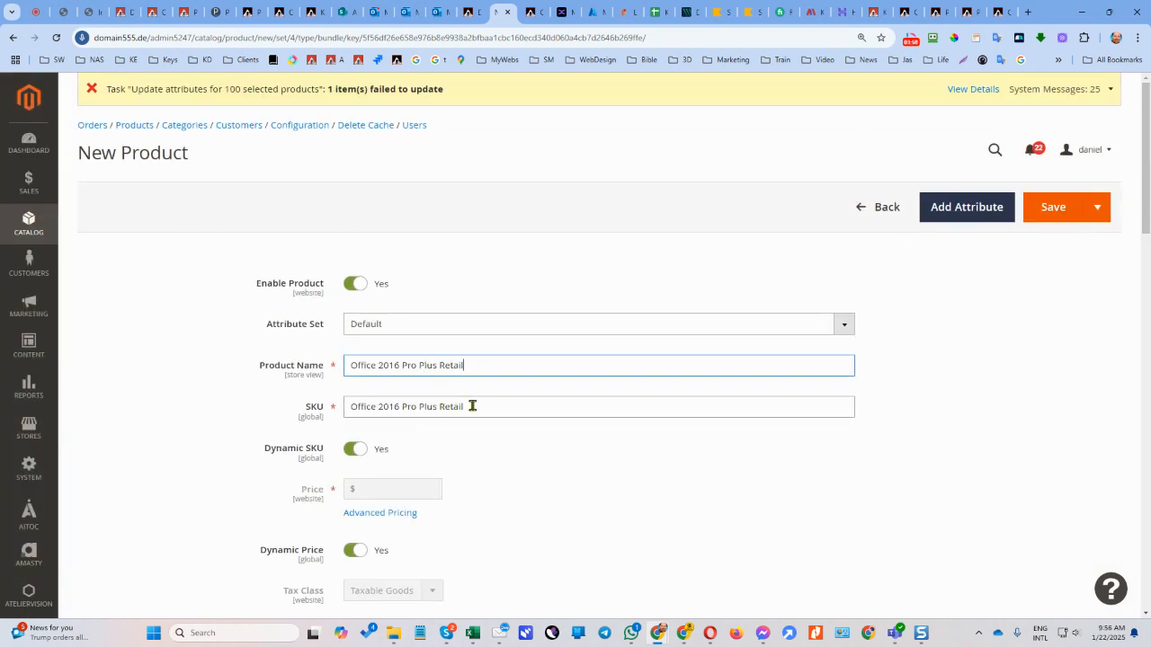
drag(471, 407, 303, 422)
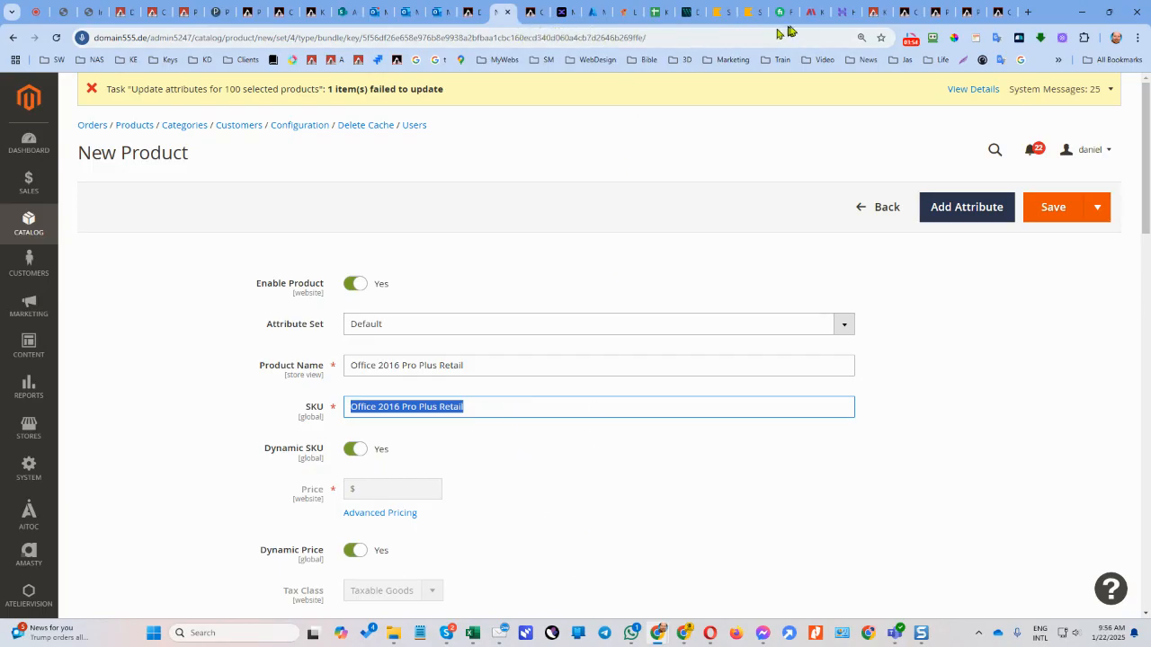
click(654, 13)
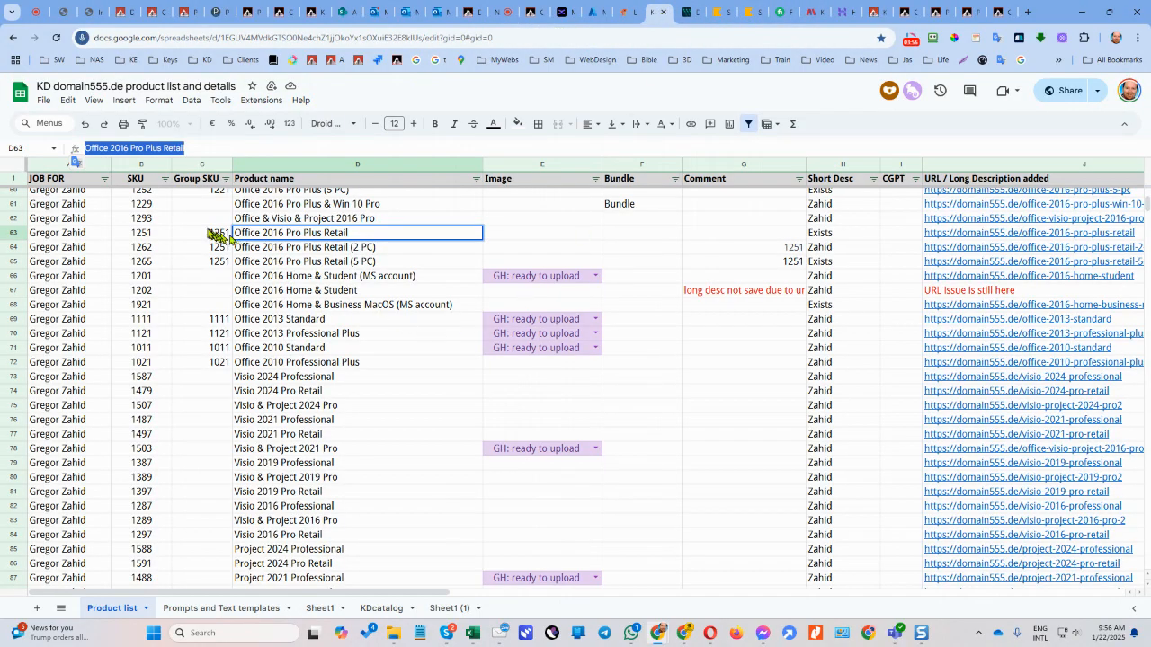
key(alt+Tab)
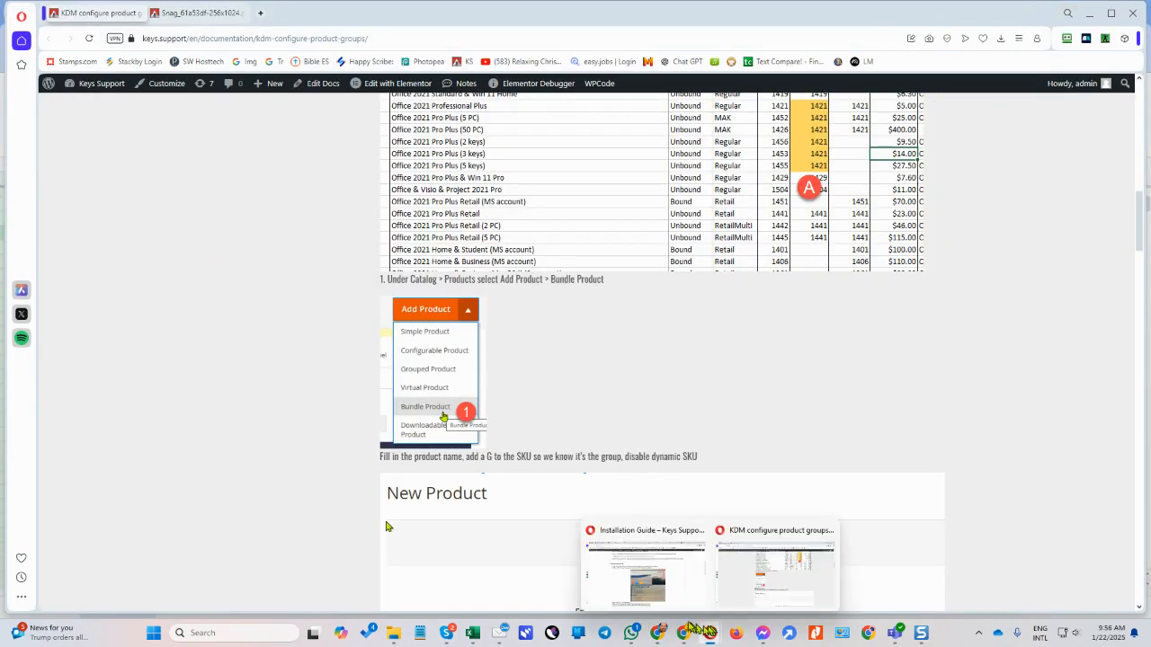
mouse_move(657, 633)
click(550, 579)
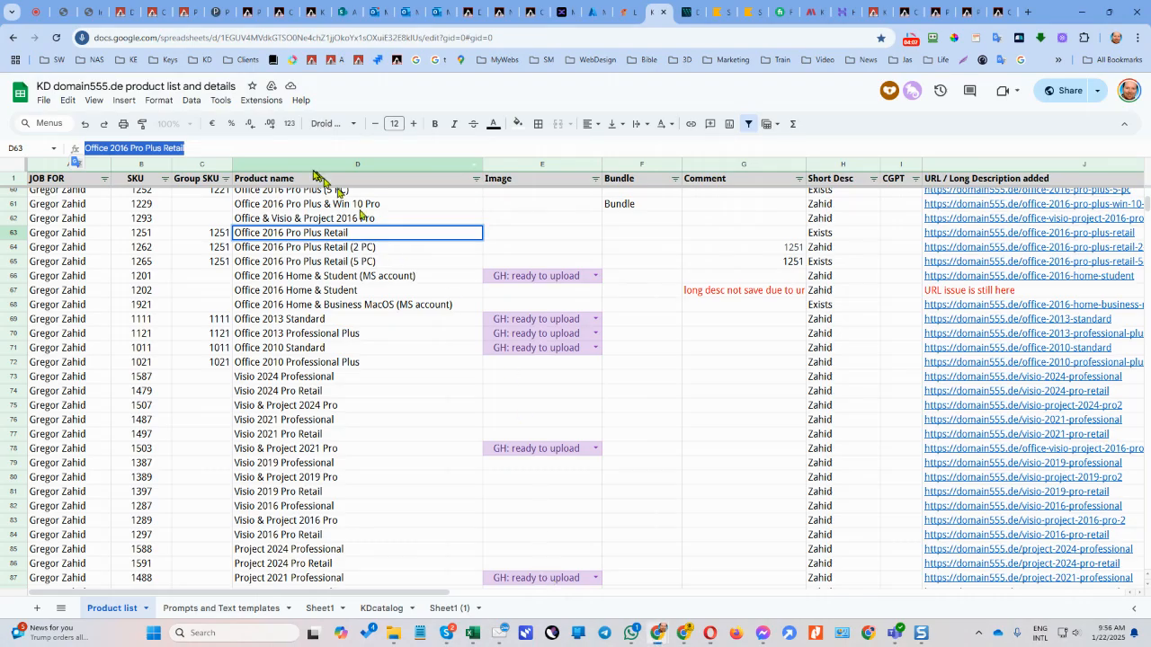
click(499, 15)
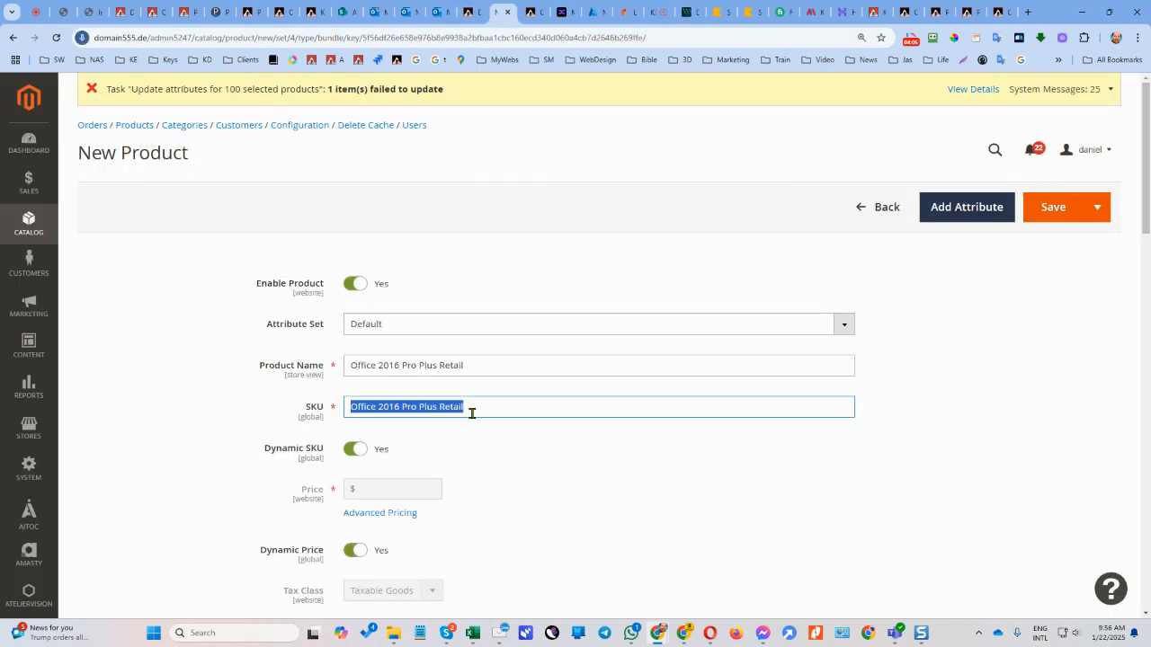
key(BackSpace)
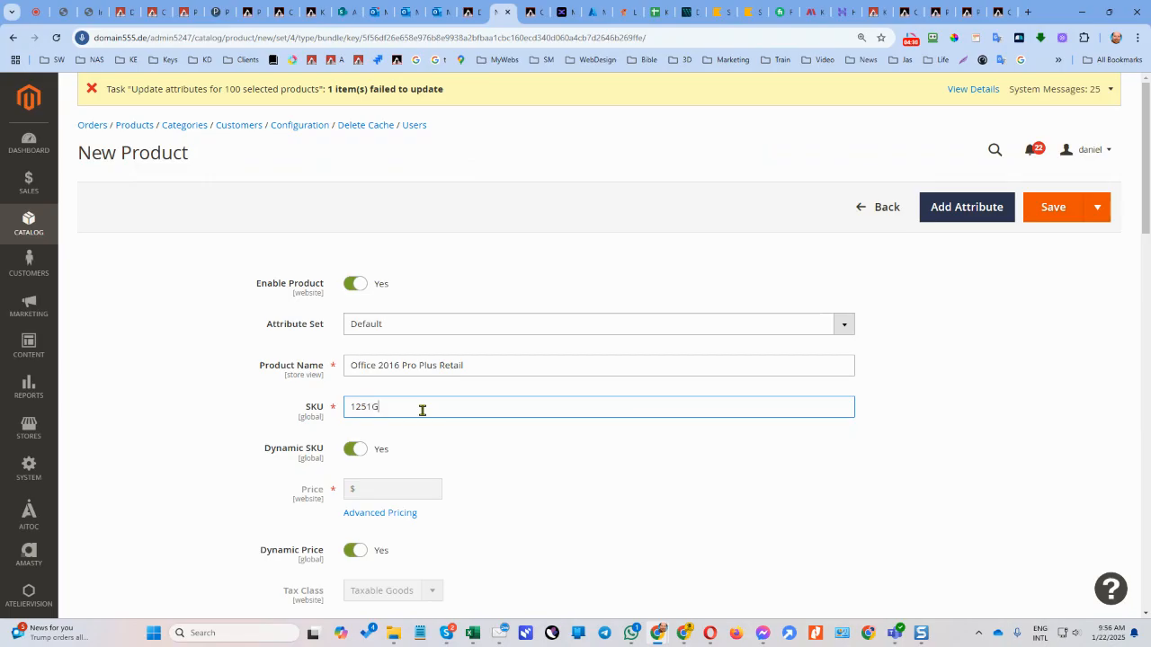
Step: Turn off Dynamic SKU and Dynamic Price for the new bundle product
click(354, 449)
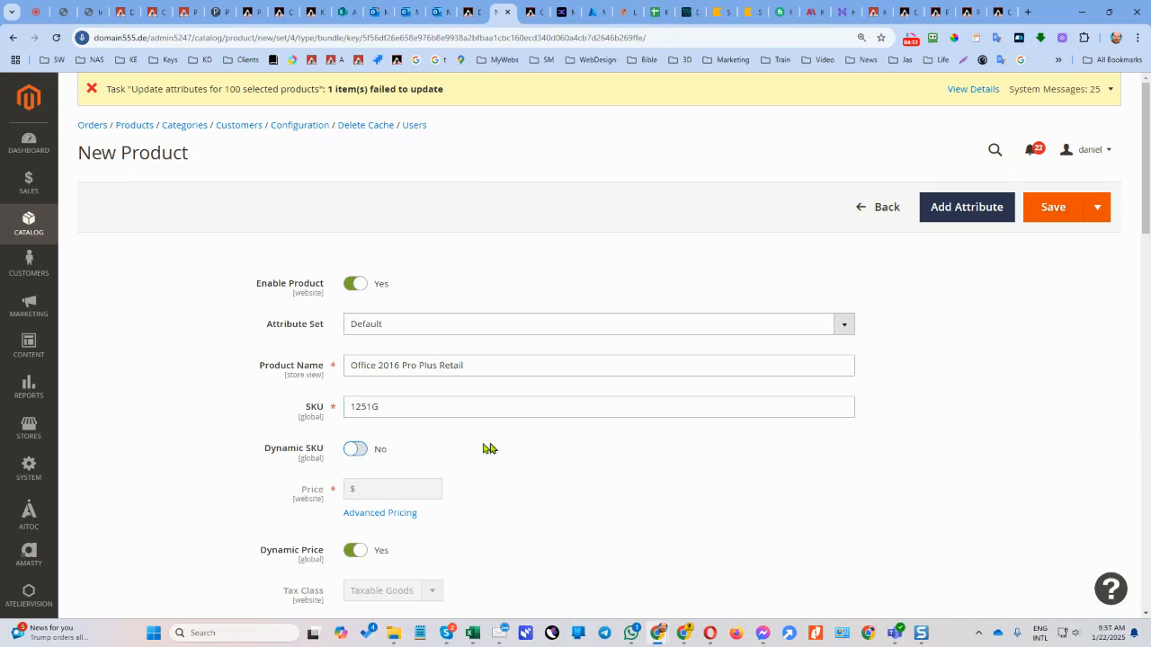
scroll(485, 447, down, 2)
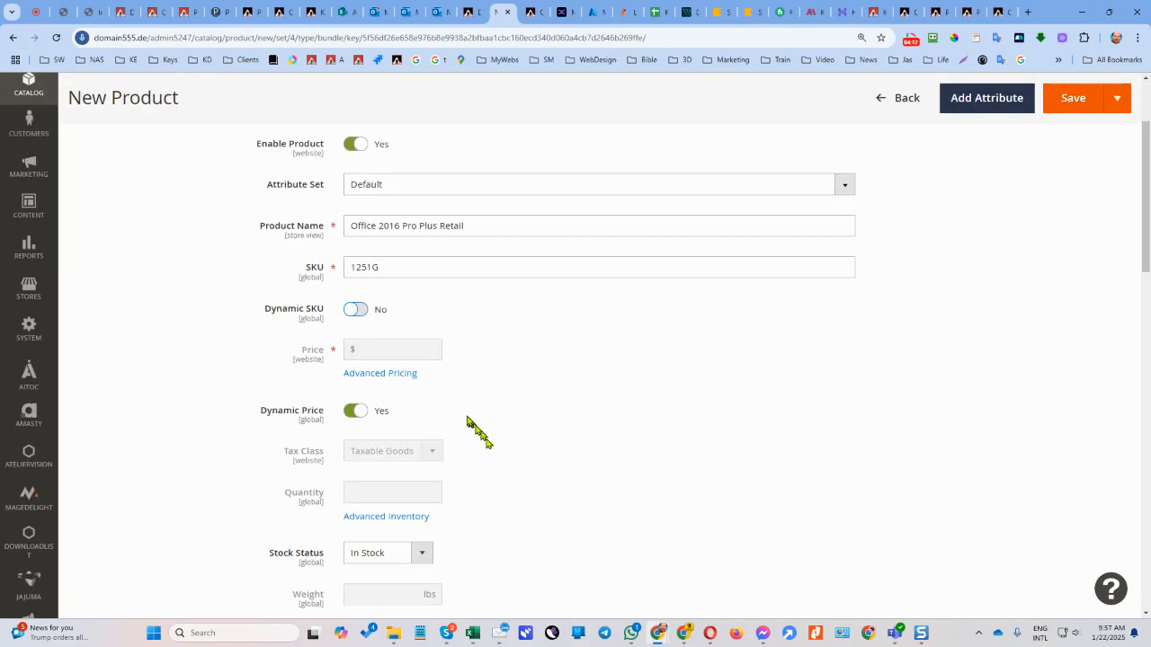
click(364, 411)
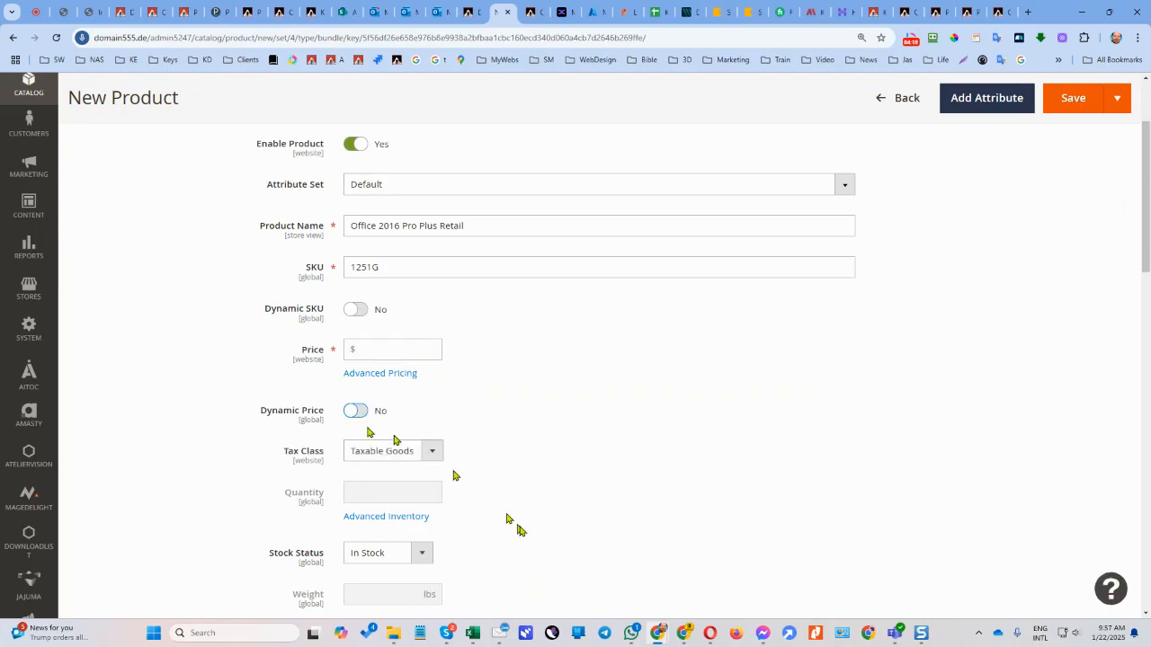
Step: Check the guide's New Product example for the SKU and price settings, and return to the Magento product form
mouse_move(711, 635)
click(751, 555)
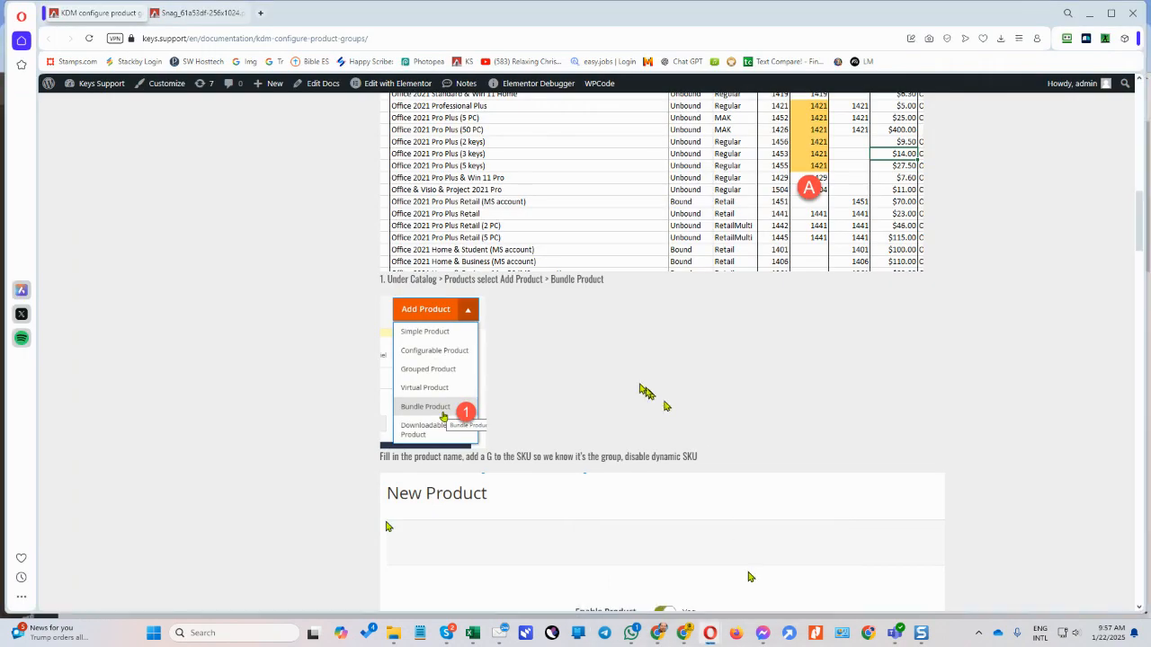
scroll(641, 399, down, 5)
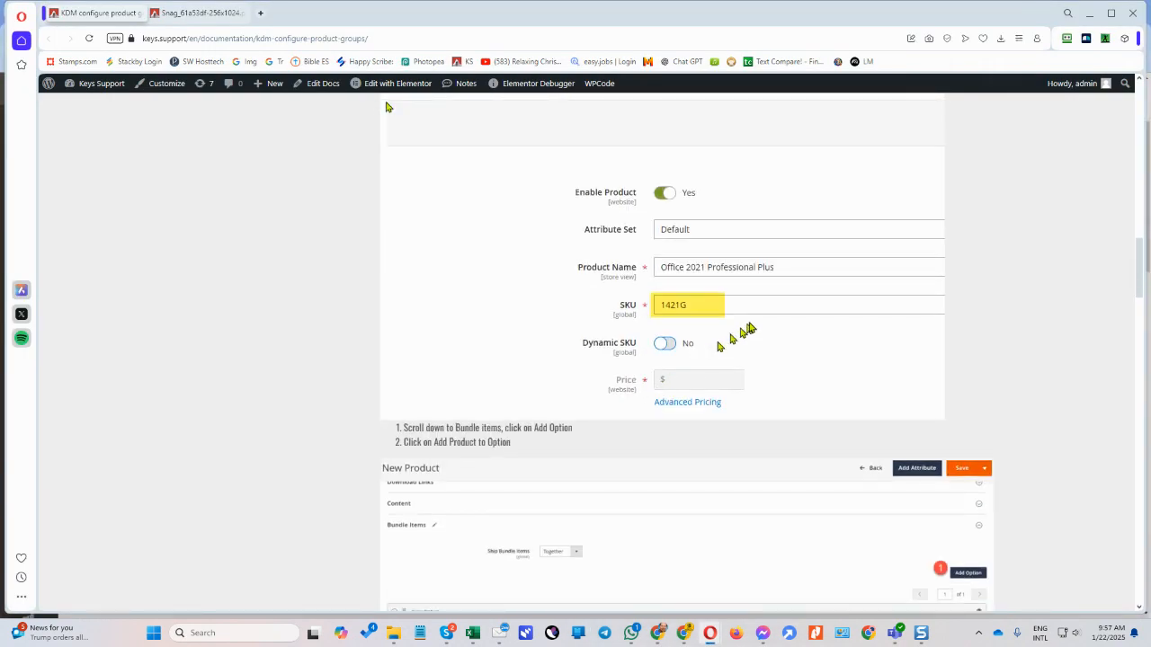
scroll(751, 327, down, 3)
scroll(749, 333, up, 3)
mouse_move(657, 635)
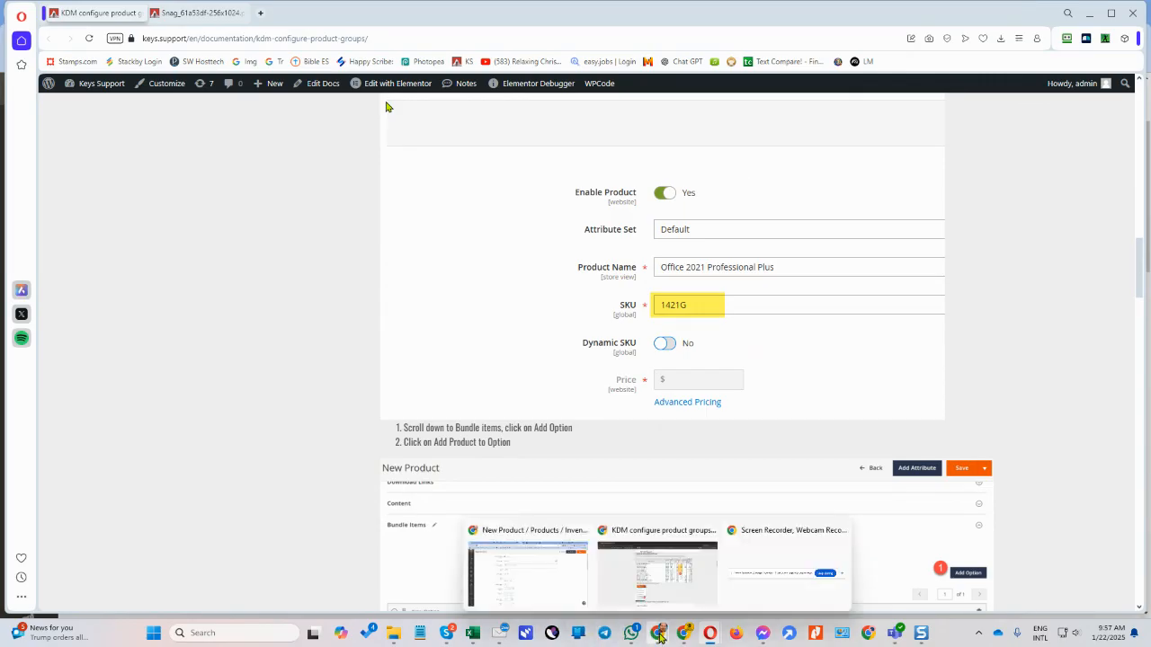
click(559, 582)
Step: Turn off Dynamic SKU and turn on Dynamic Price for the new bundle product
click(356, 311)
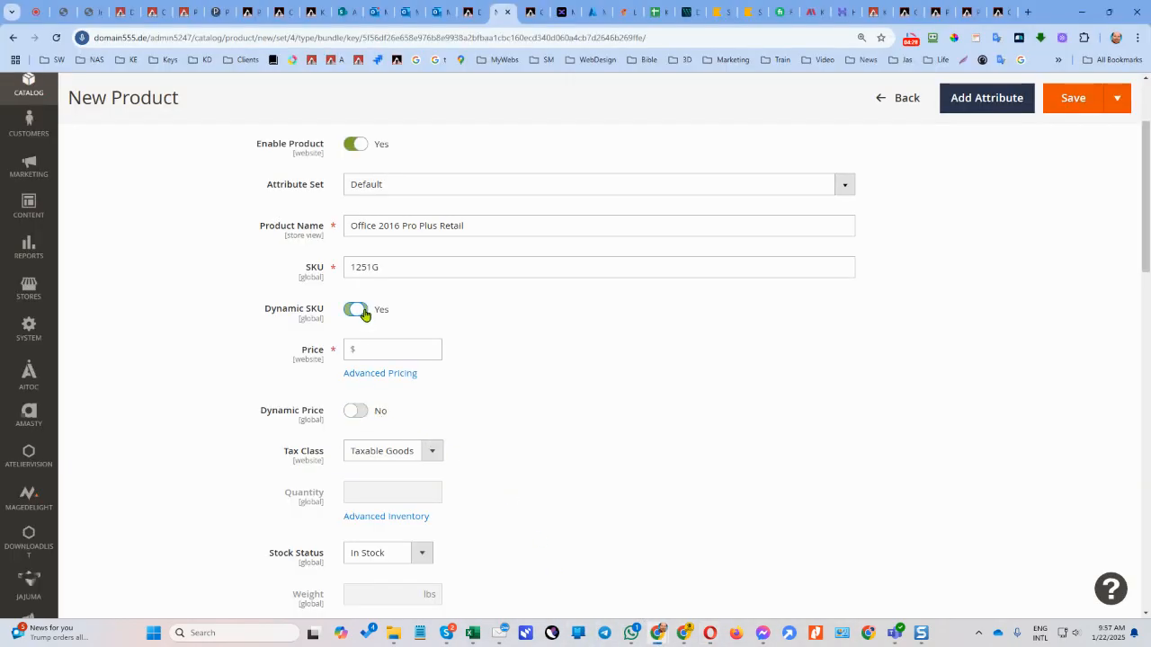
click(364, 411)
scroll(555, 409, down, 2)
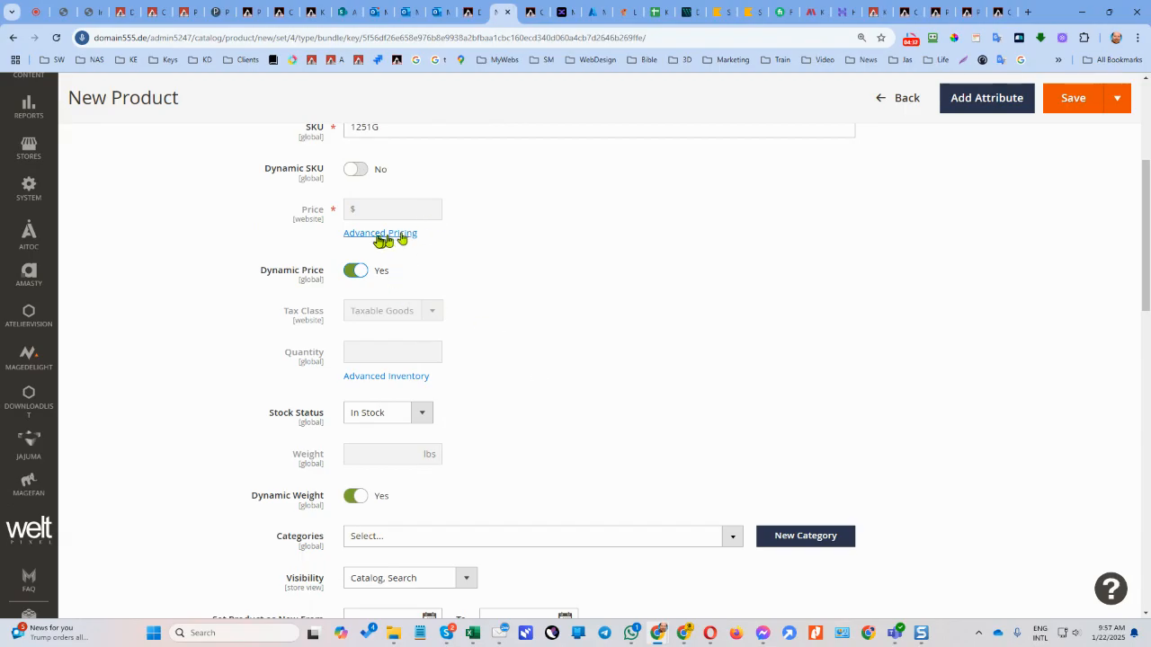
click(357, 272)
click(386, 209)
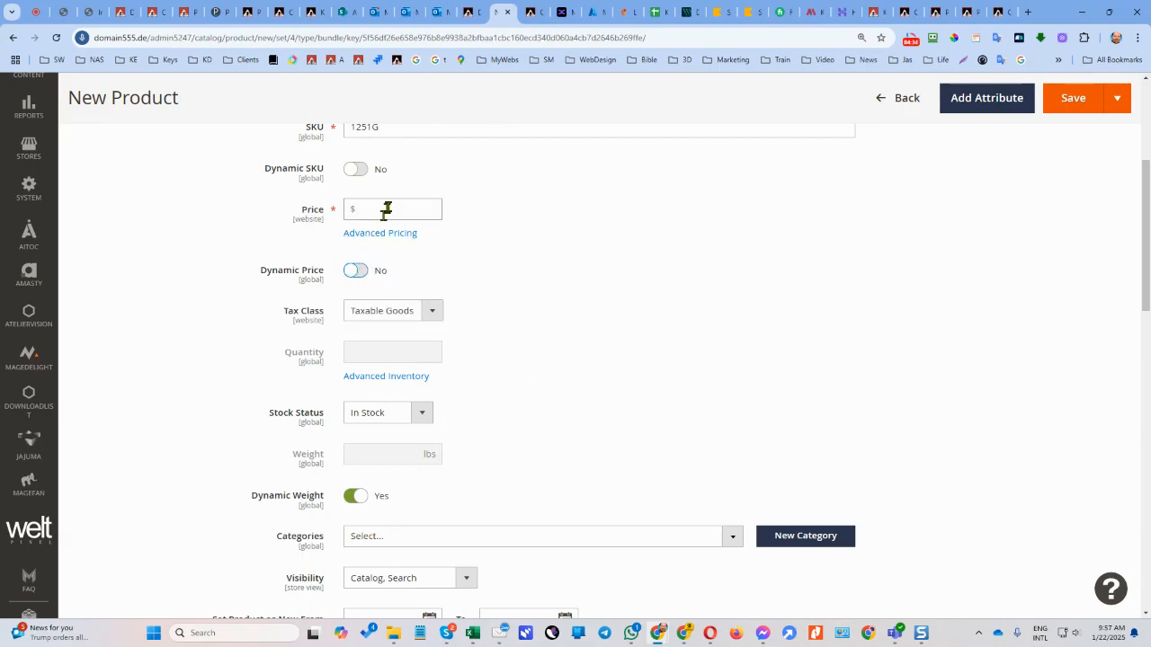
click(357, 272)
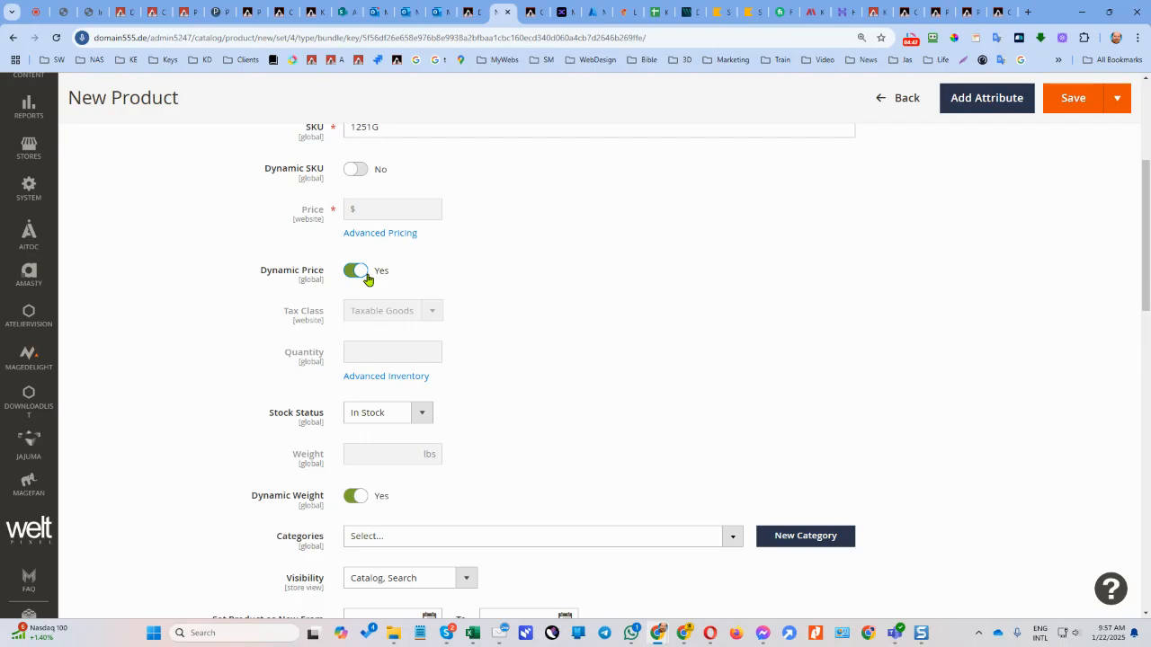
Step: Set Ship Bundle Items to Separately in the product's Bundle Items section
scroll(594, 322, down, 2)
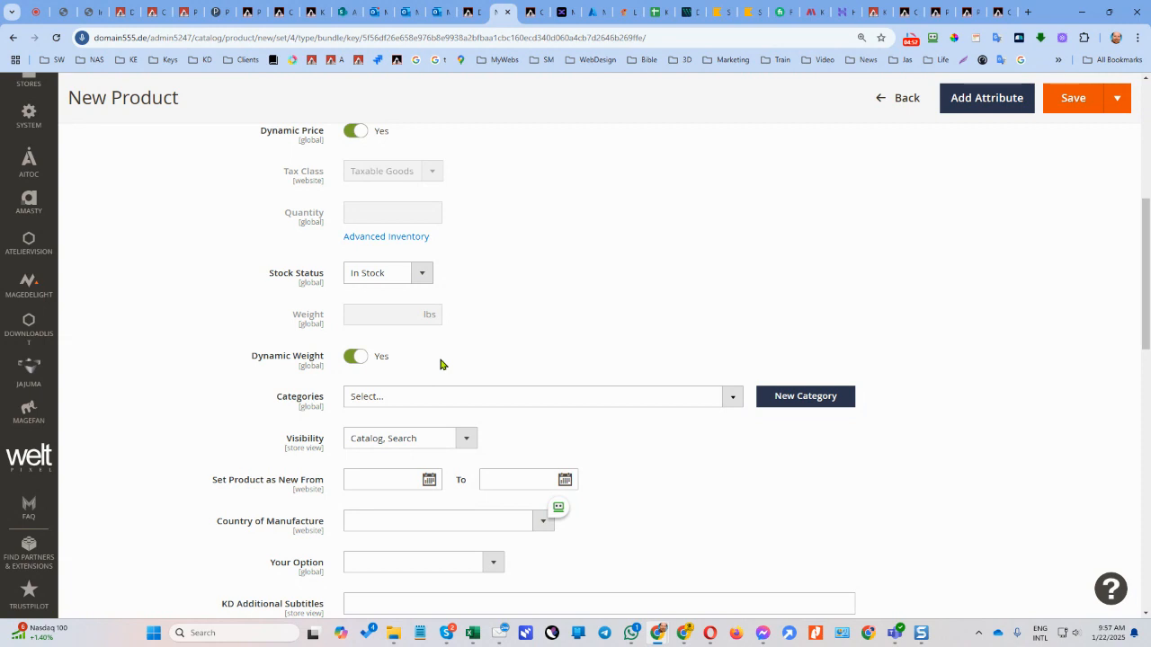
scroll(560, 333, down, 5)
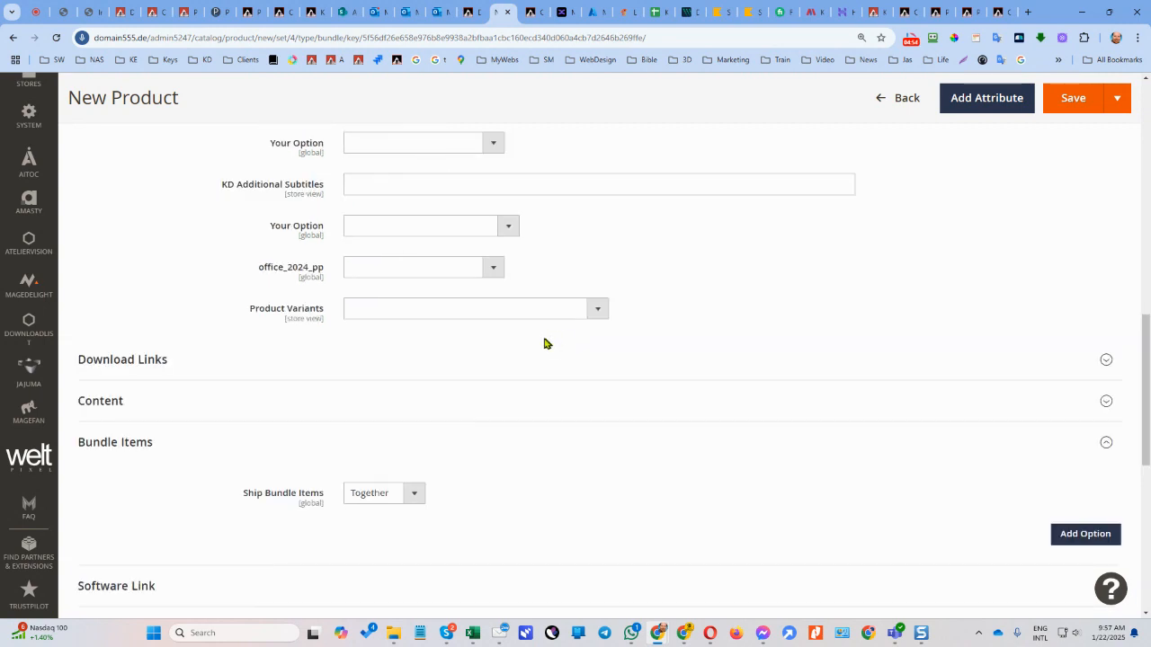
scroll(504, 355, up, 2)
scroll(449, 297, down, 3)
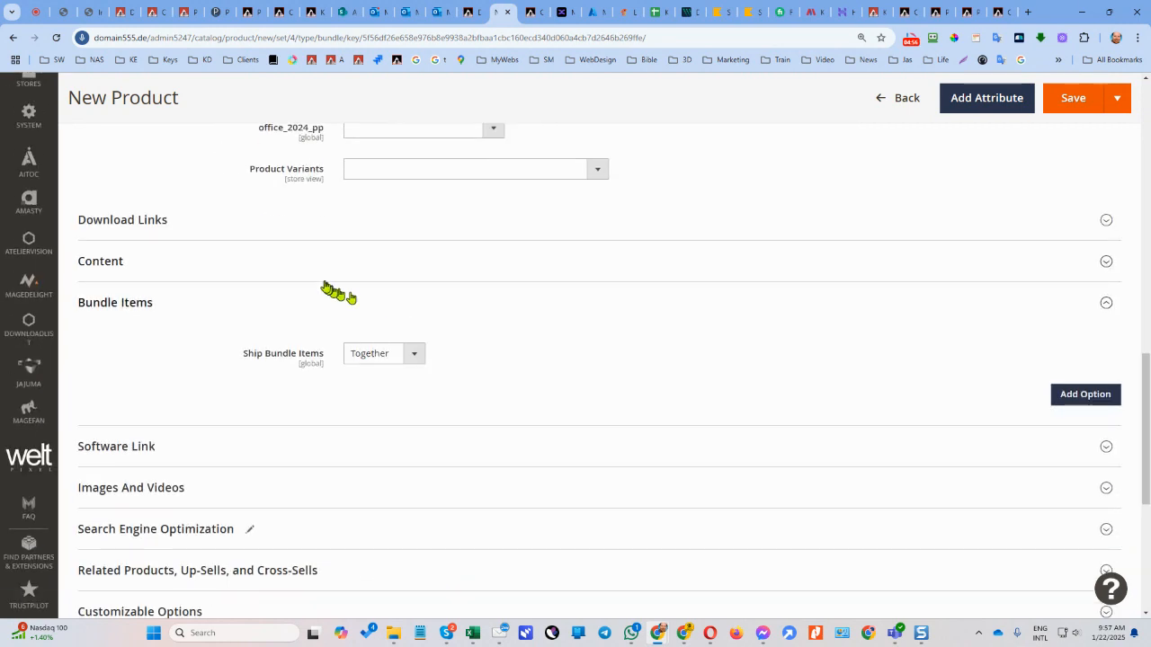
scroll(306, 320, down, 2)
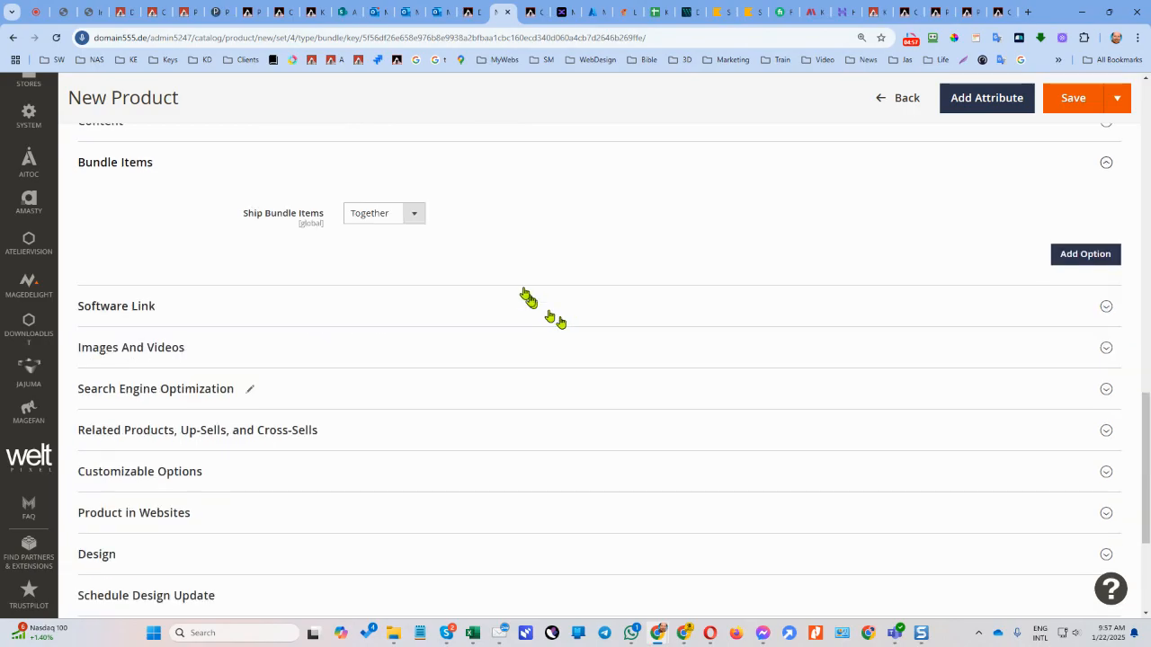
click(392, 216)
click(392, 251)
click(357, 216)
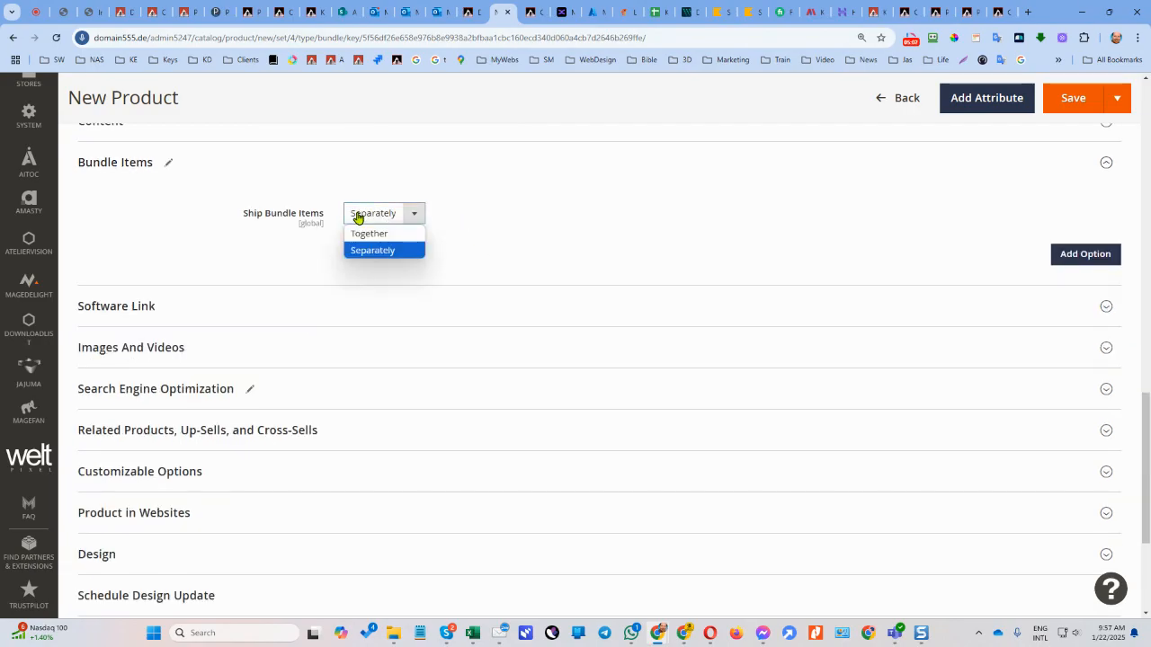
click(356, 216)
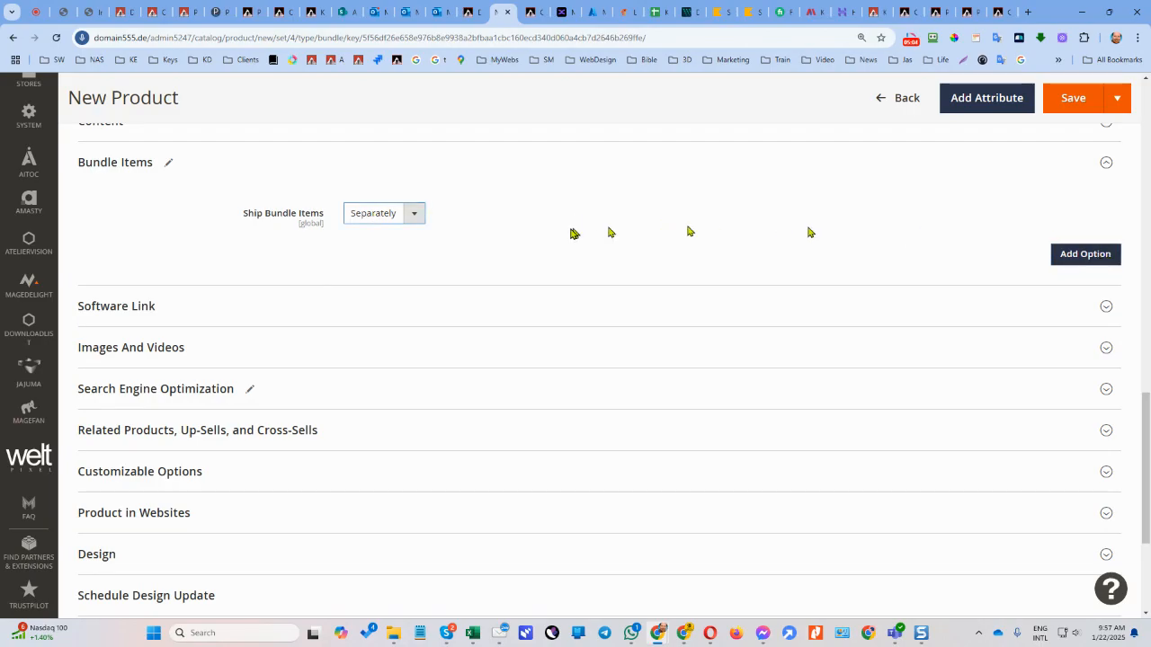
Step: Add a new bundle option and open the filters for choosing the products to put in it
click(1101, 259)
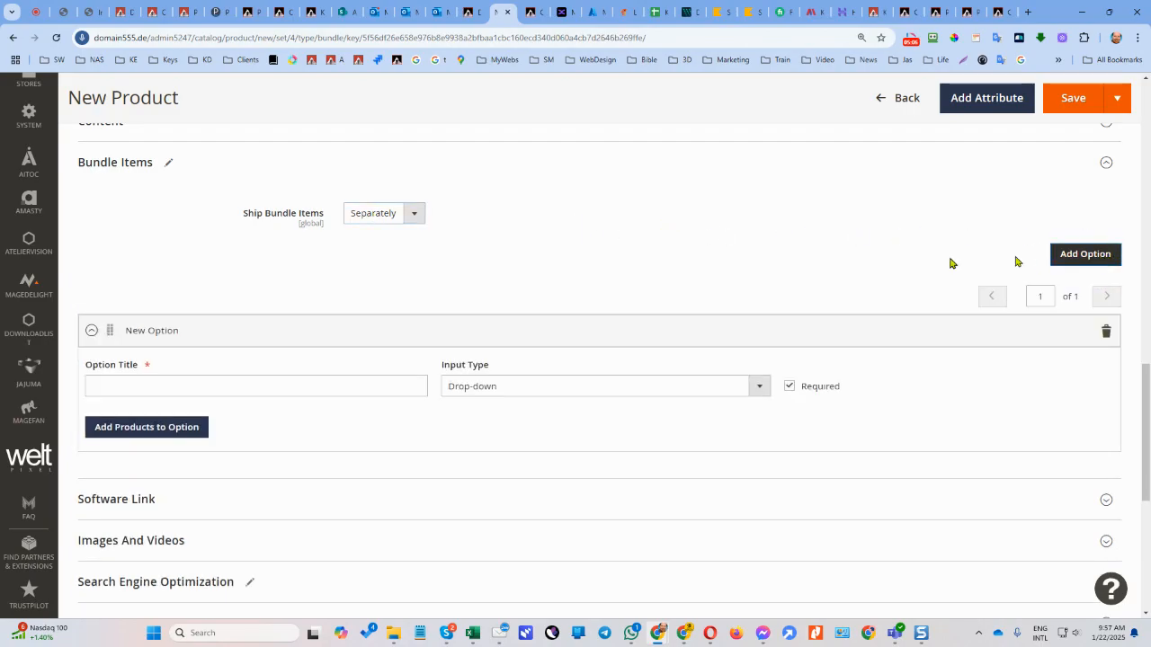
click(144, 437)
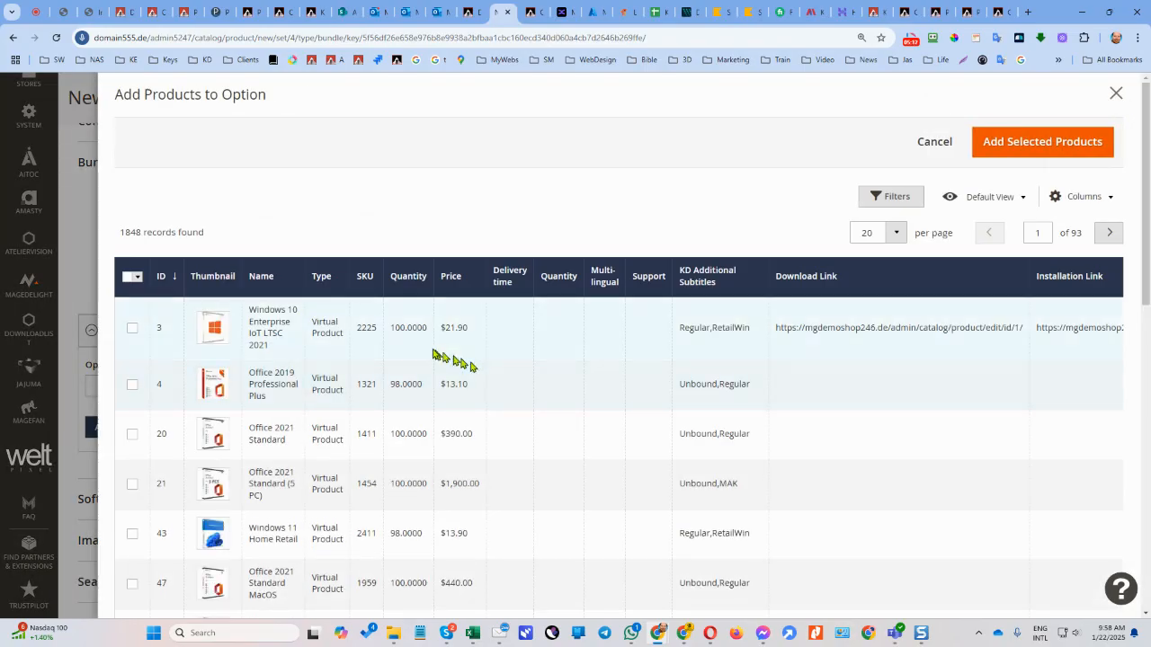
click(894, 196)
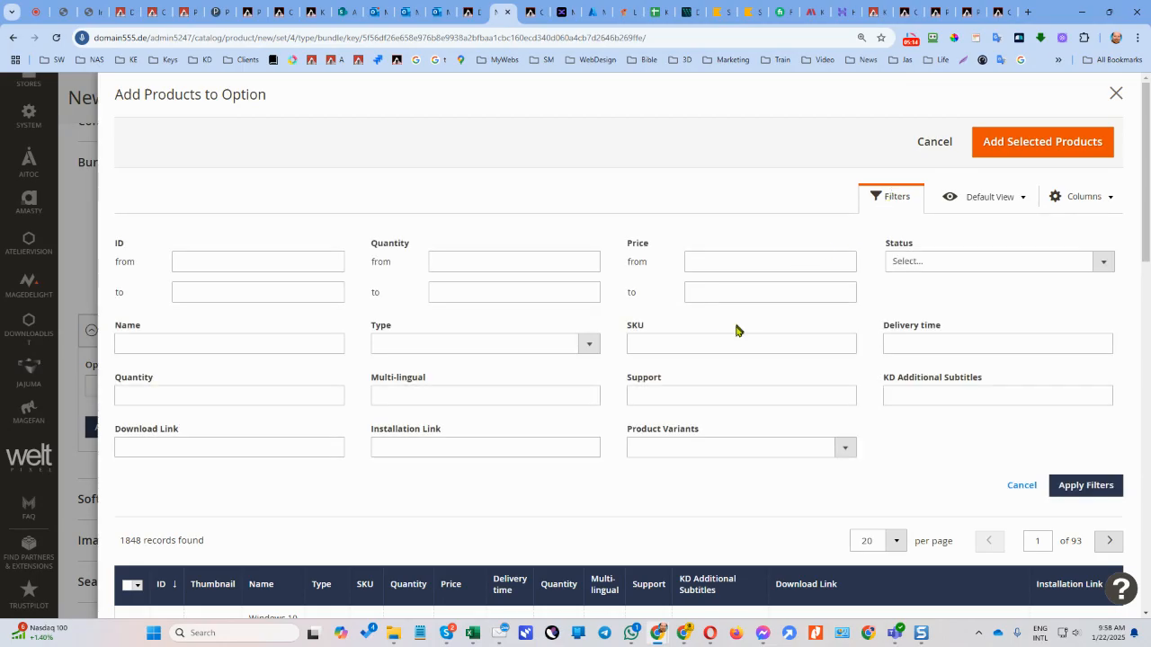
Step: Check the SKU in the product list, filter the option's products by SKU 1251, and select Office 2016 Pro Plus Retail
click(657, 12)
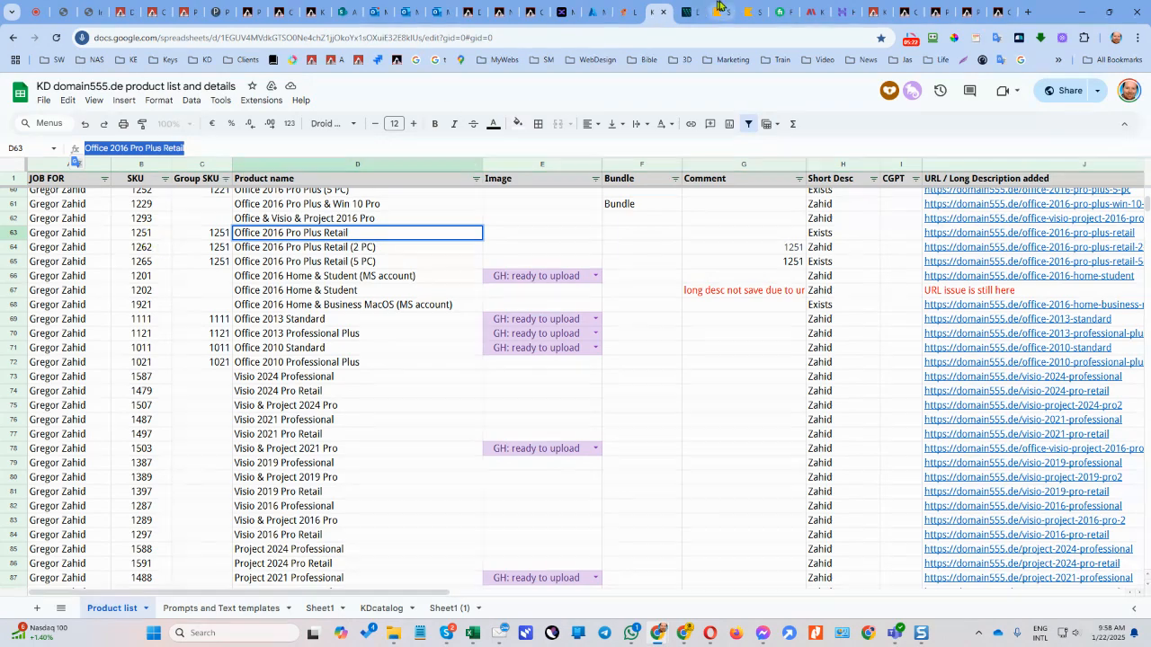
click(508, 12)
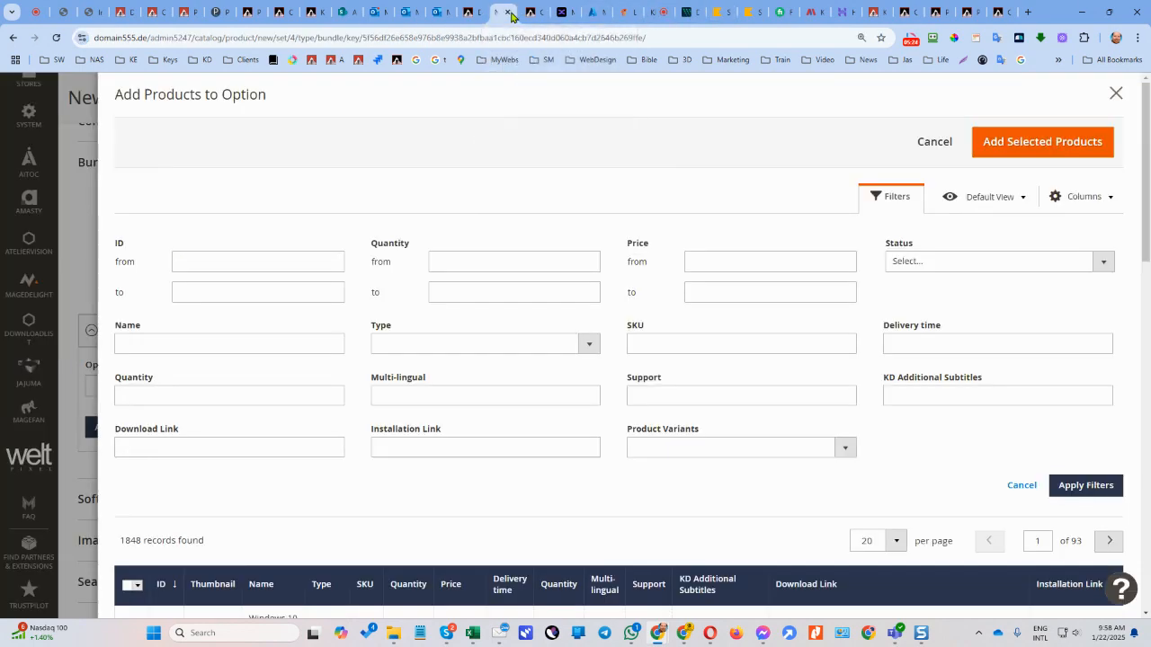
click(638, 338)
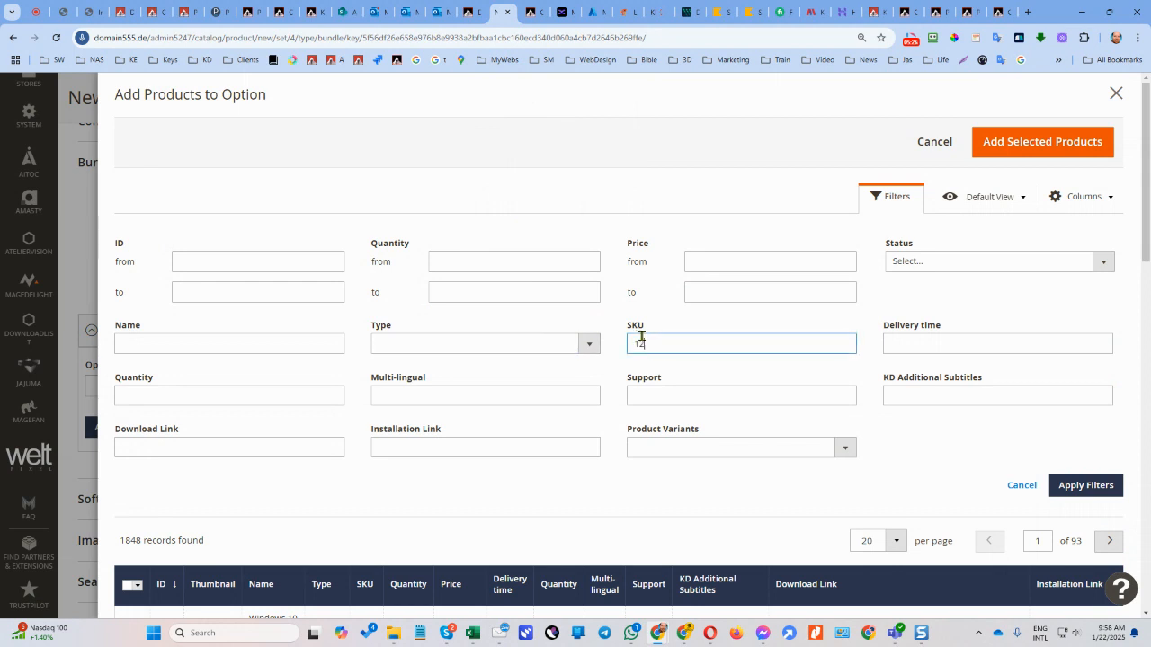
key(Return)
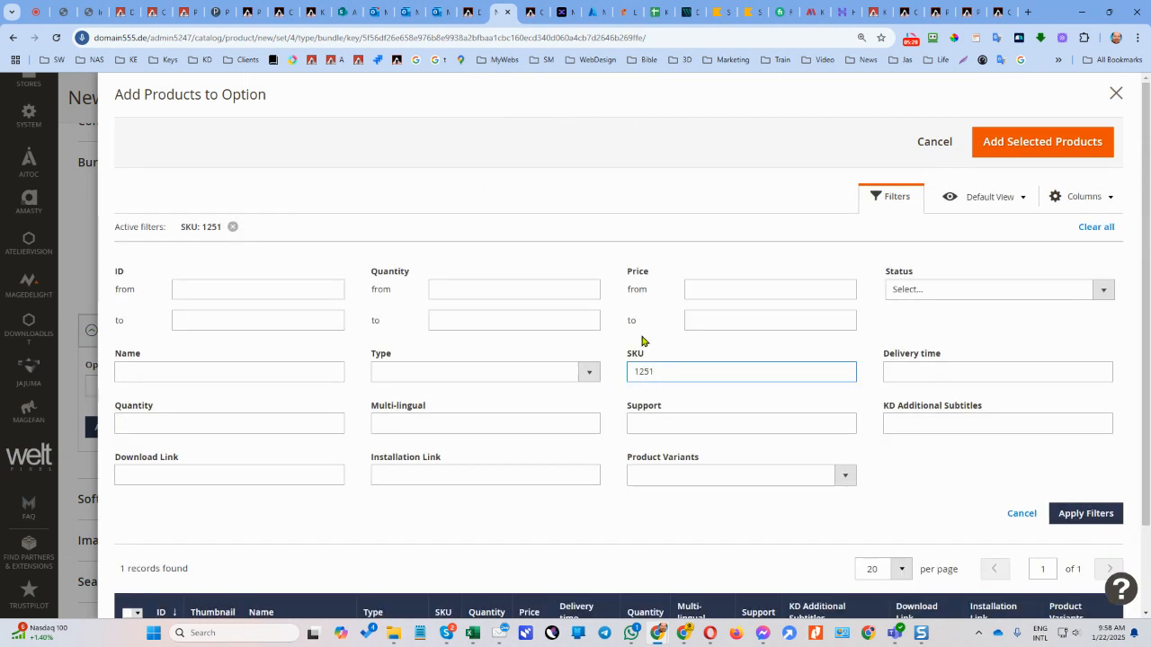
scroll(629, 454, down, 2)
click(132, 558)
Step: Replace the SKU filter with the name Office 2016 Pro Plus Retail and add all matching products to the option
drag(292, 569, 249, 548)
key(ctrl+c)
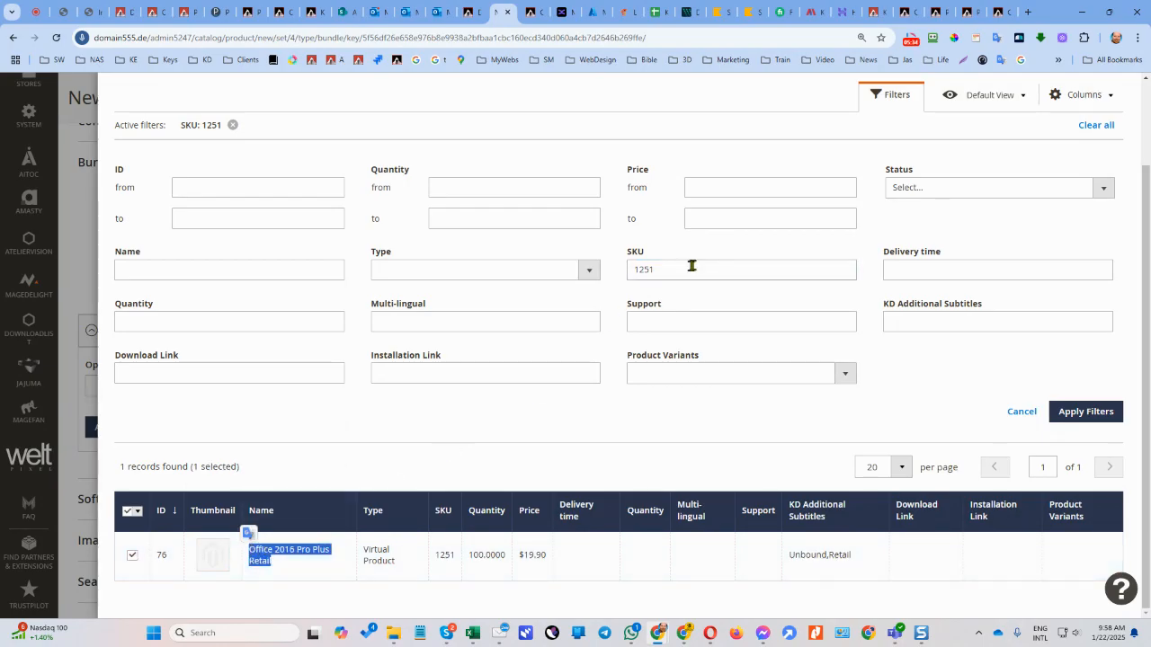
click(249, 273)
key(ctrl+v)
click(660, 268)
drag(667, 268, 630, 272)
key(BackSpace)
click(1051, 419)
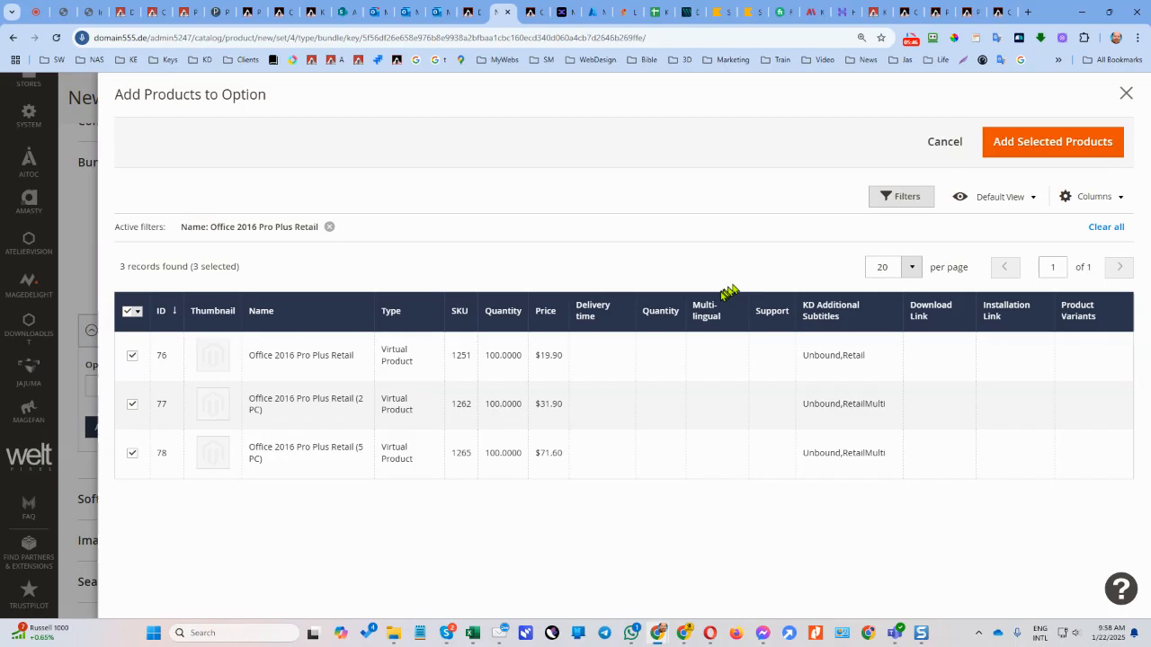
click(1023, 155)
Step: Remove the 2 PC and 5 PC variants from the first option, keeping only the product with SKU 1251
scroll(455, 320, up, 2)
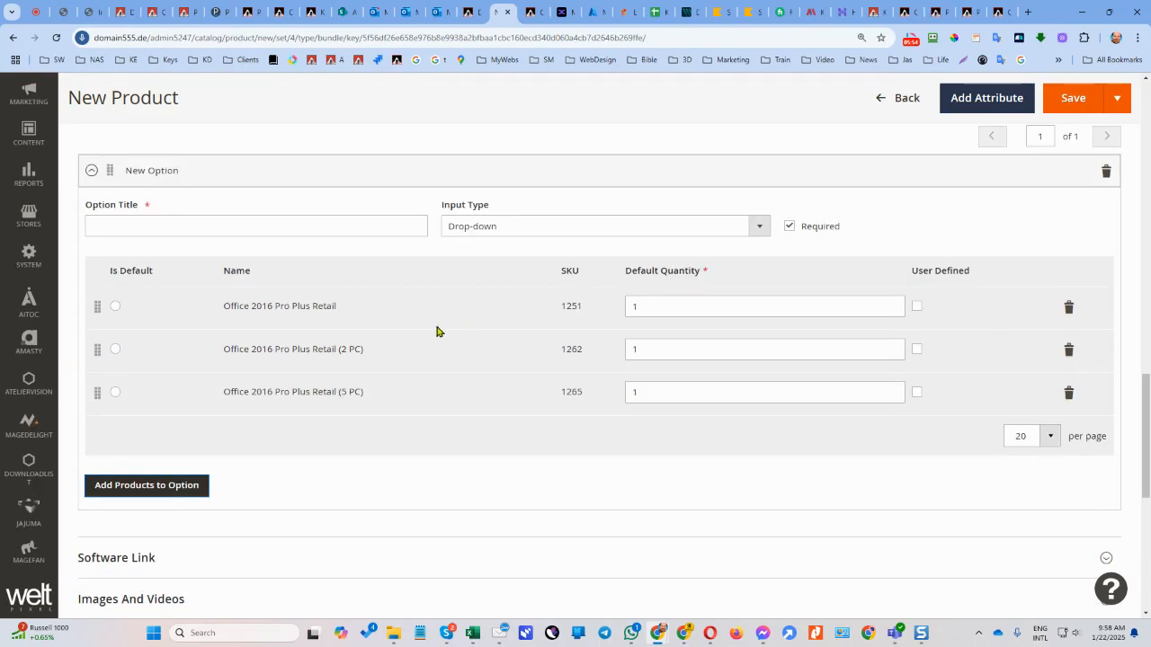
click(1068, 350)
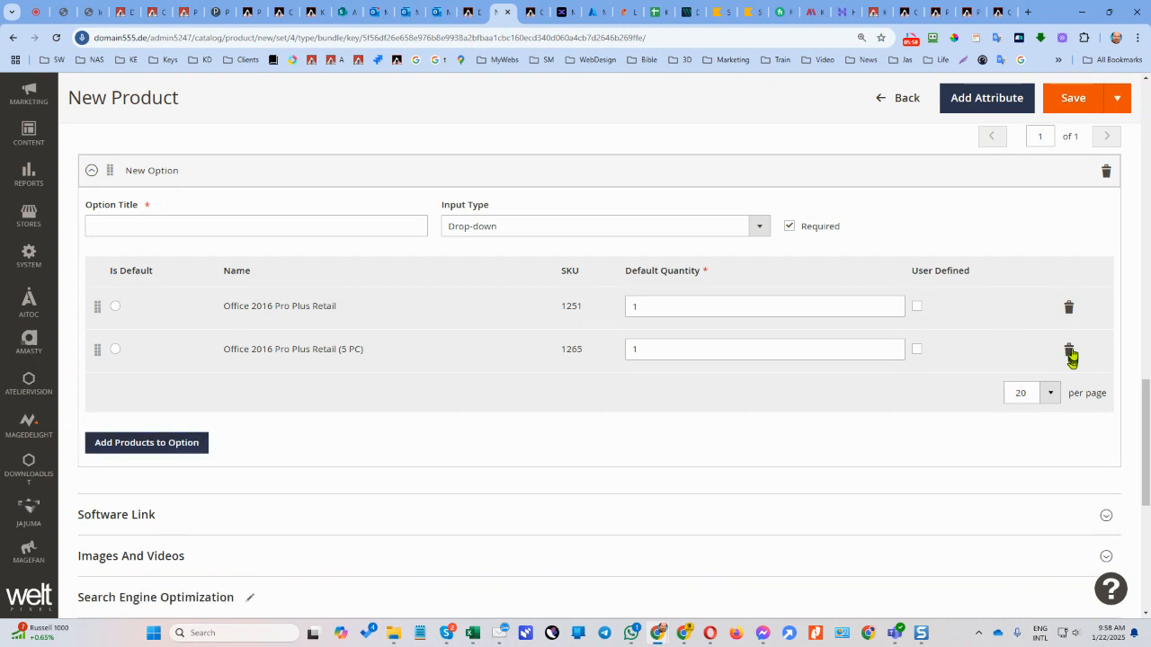
click(1068, 352)
Step: Add a second bundle option containing Office 2016 Pro Plus Retail (2 PC), SKU 1262
scroll(863, 293, up, 2)
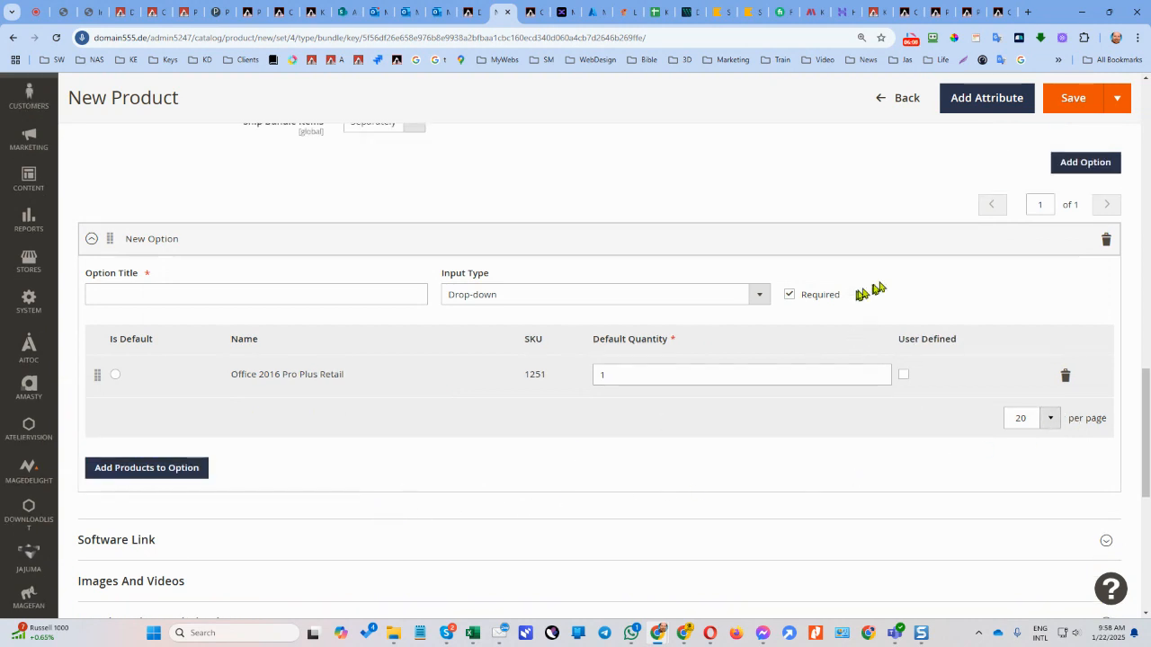
click(1082, 235)
scroll(599, 377, down, 3)
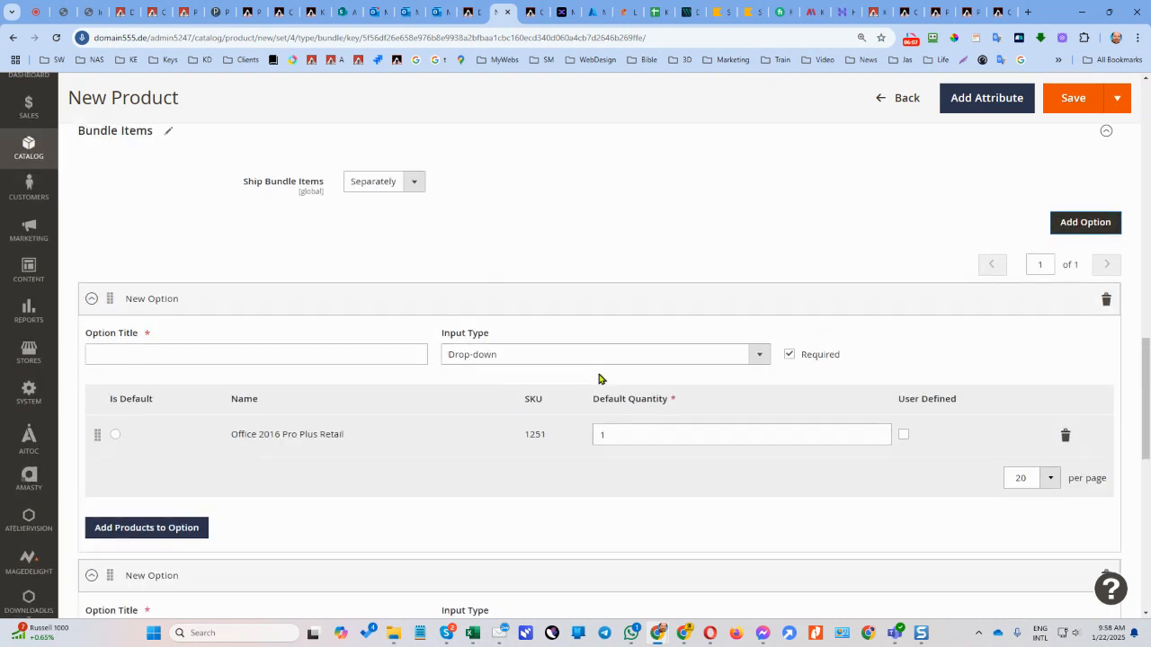
click(176, 402)
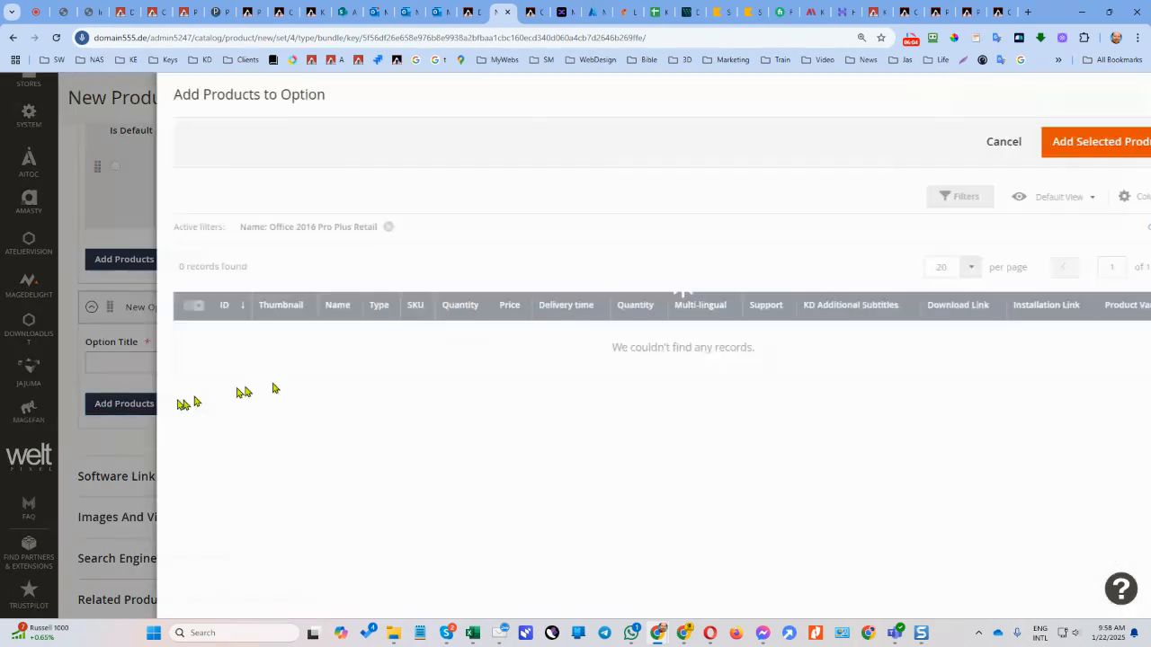
click(911, 205)
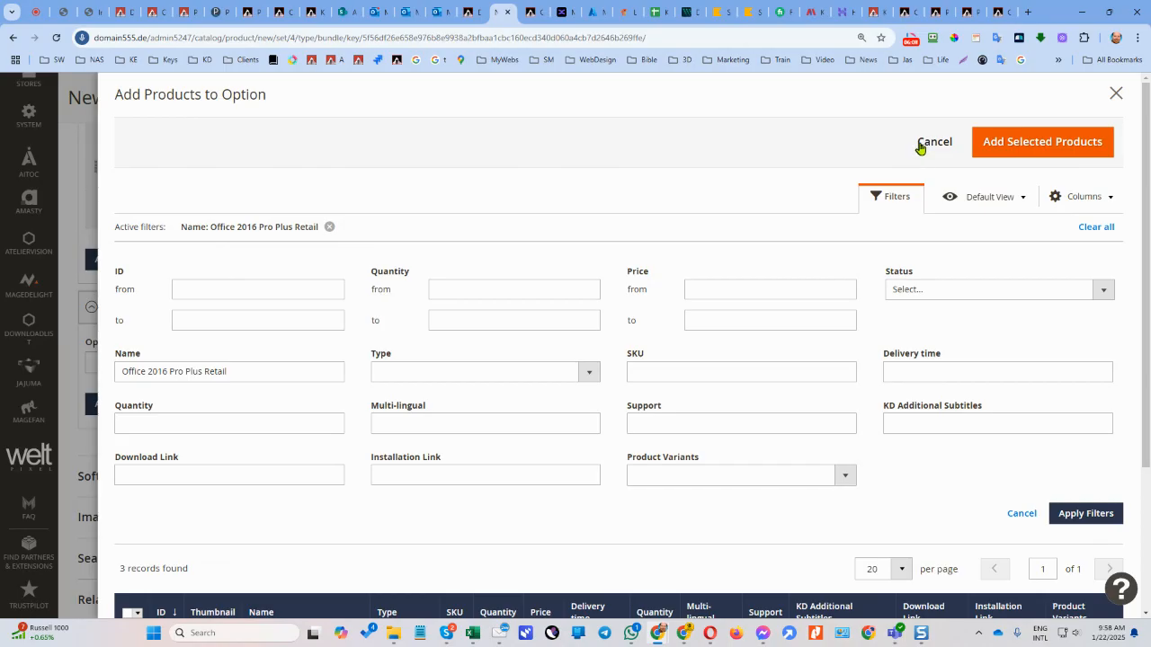
scroll(342, 423, down, 2)
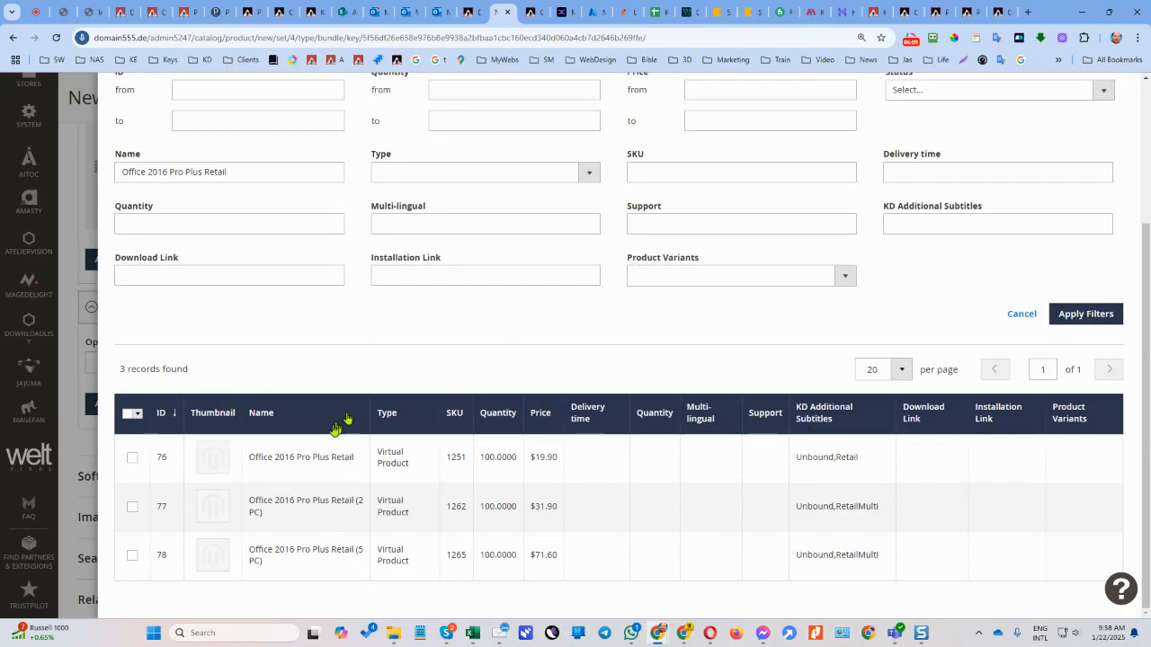
click(133, 507)
scroll(1025, 197, up, 2)
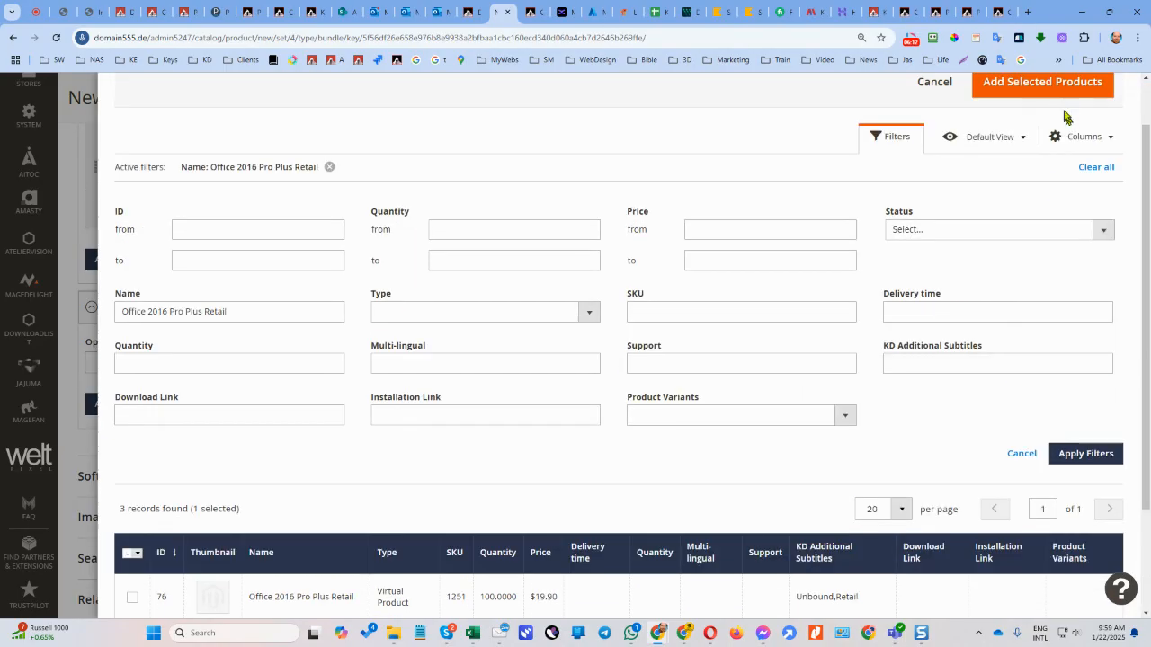
click(1062, 100)
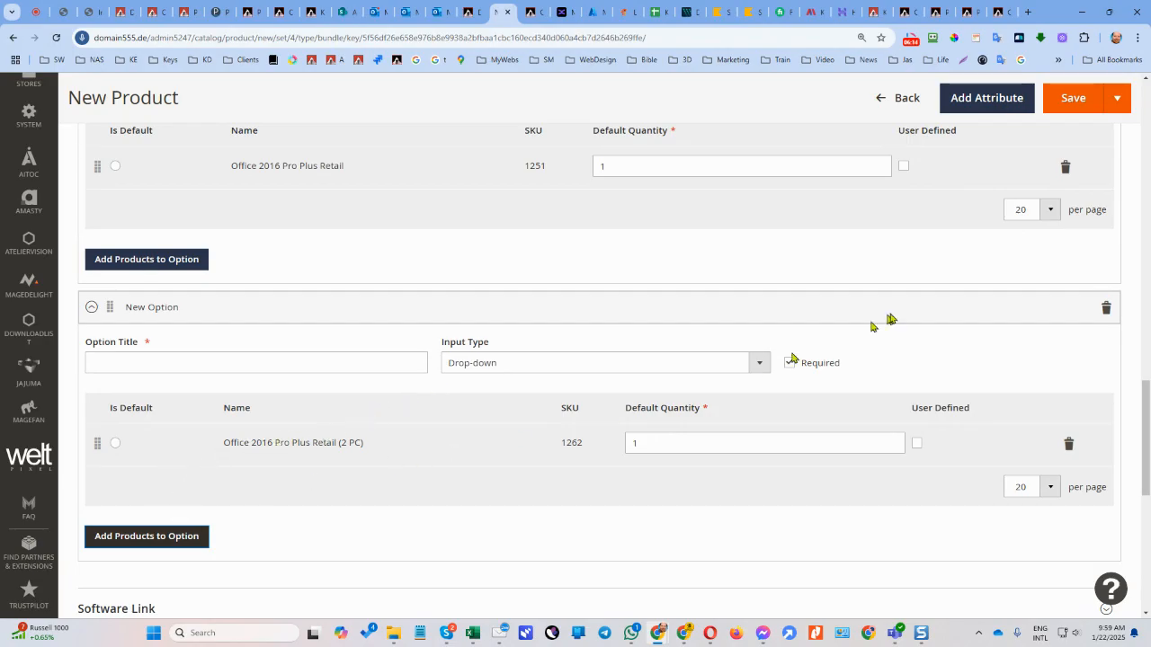
Step: Add a third bundle option containing Office 2016 Pro Plus Retail (5 PC), SKU 1265
scroll(1045, 210, up, 2)
scroll(1088, 174, up, 2)
click(1092, 239)
scroll(611, 345, down, 6)
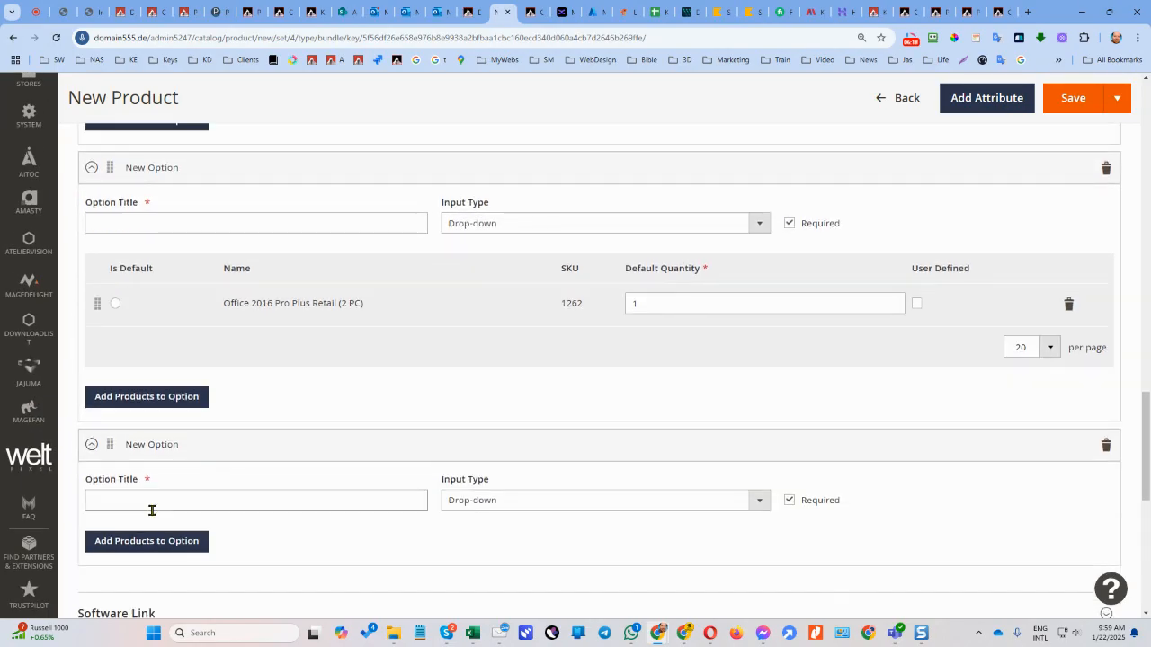
click(151, 541)
scroll(134, 565, down, 2)
scroll(158, 571, down, 1)
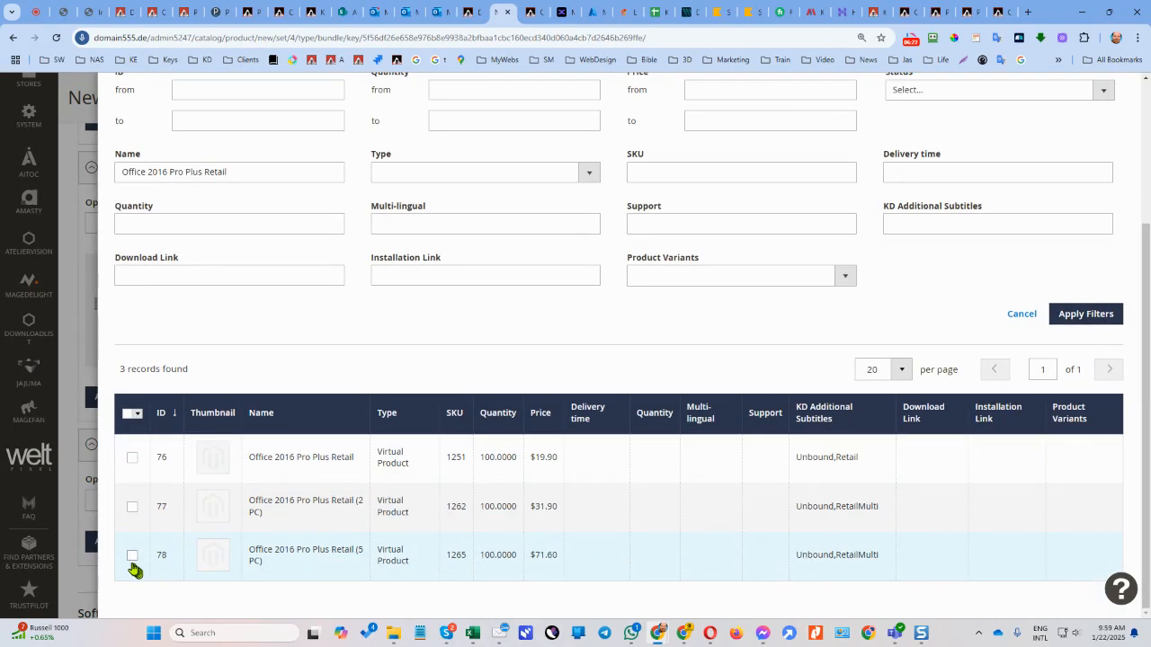
click(132, 555)
scroll(1075, 283, up, 3)
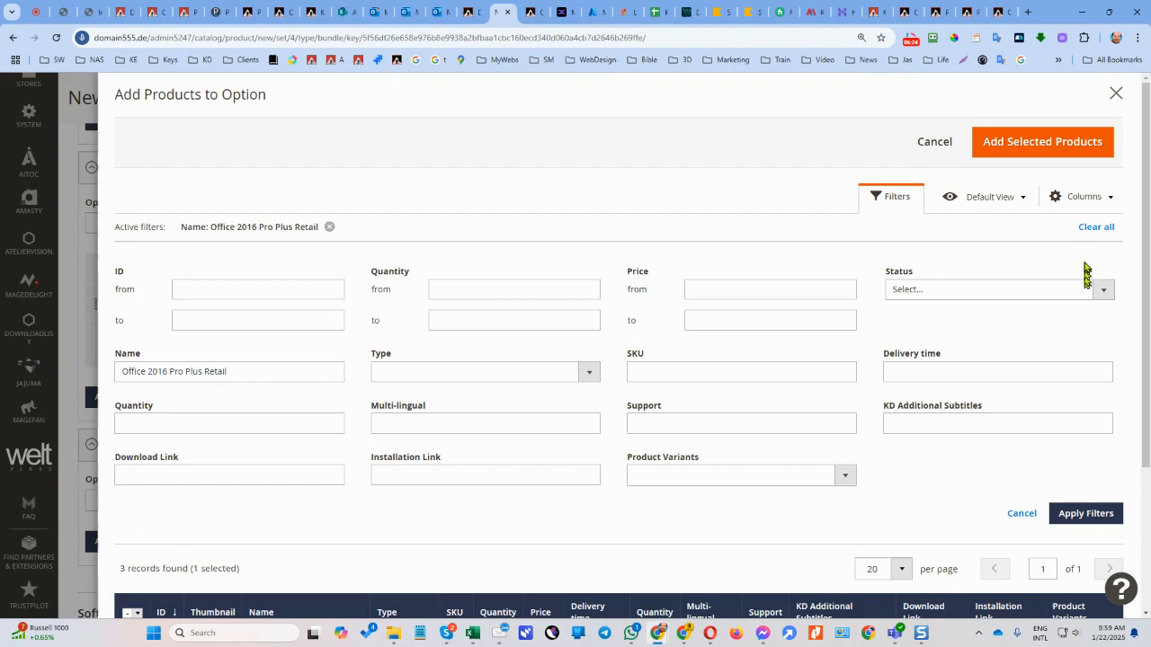
click(1069, 159)
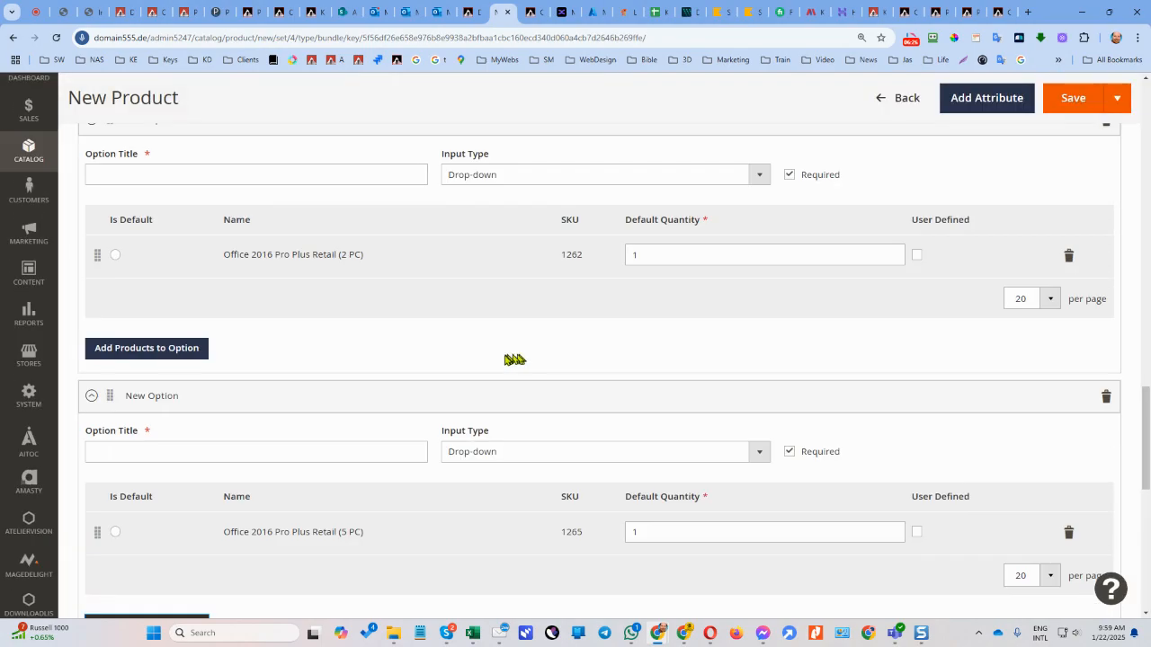
Step: Copy the product name Office 2016 Pro Plus Retail into the first bundle option's title
scroll(382, 359, up, 2)
scroll(189, 317, up, 3)
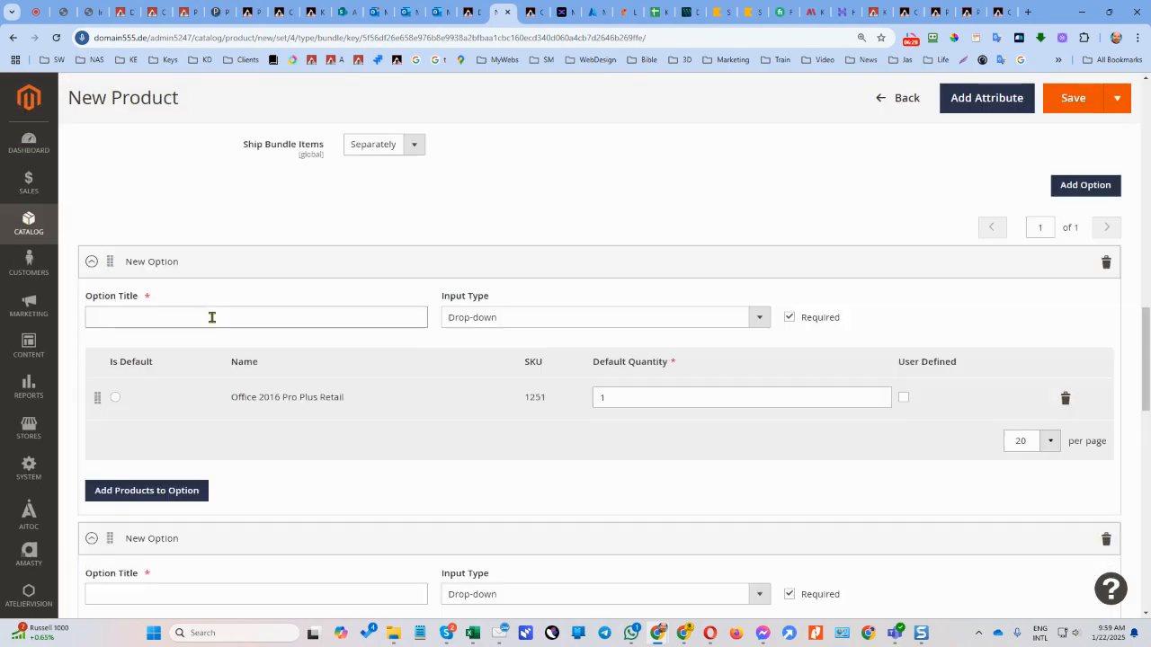
drag(351, 403, 228, 415)
key(ctrl+c)
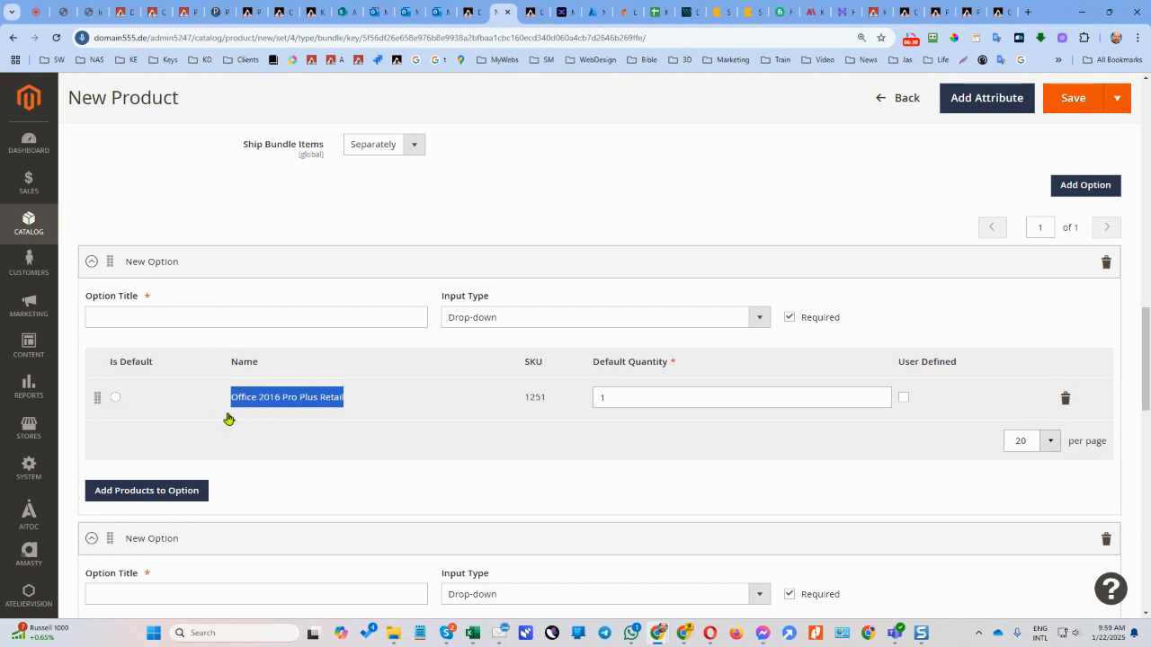
click(227, 314)
key(ctrl+v)
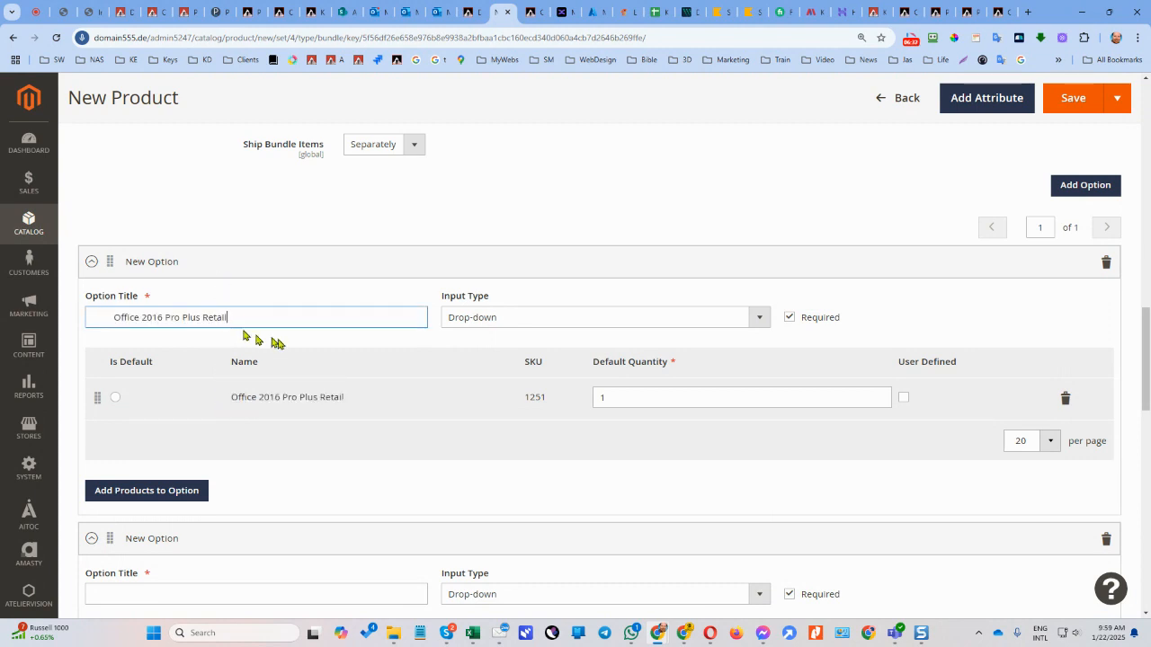
Step: Set the first bundle option's input type to Checkbox
click(477, 321)
click(483, 370)
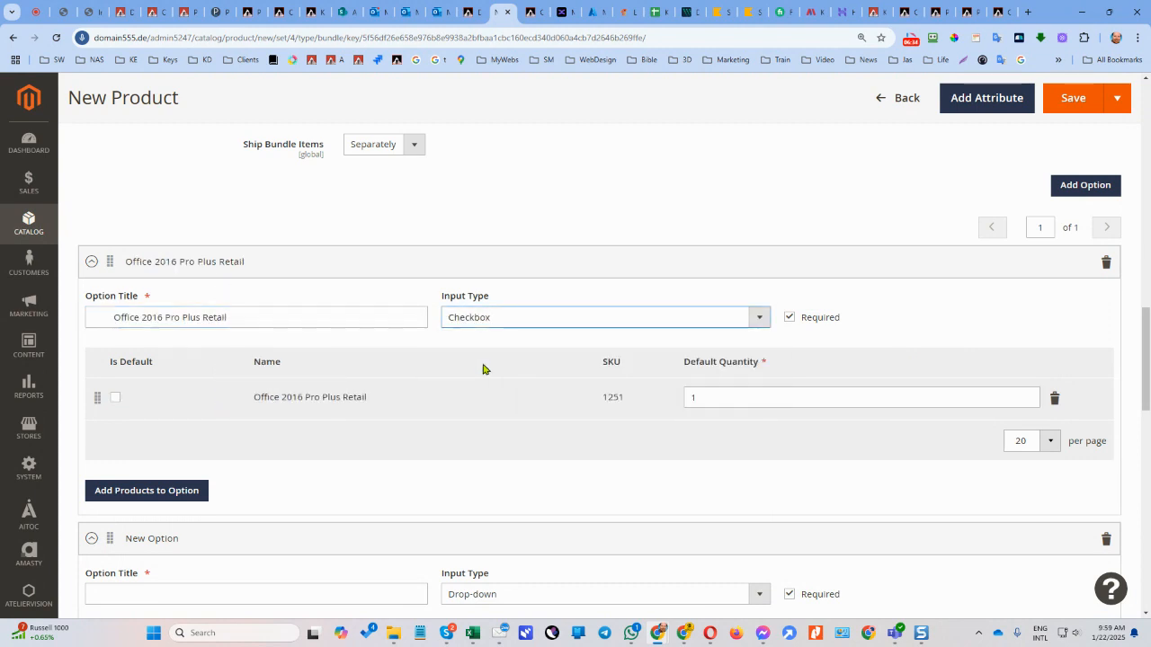
Step: Switch to Opera, review the product-group instructions on option title, input type and Required setting, and return to the bundle options in Chrome
mouse_move(710, 633)
click(769, 575)
scroll(764, 526, down, 3)
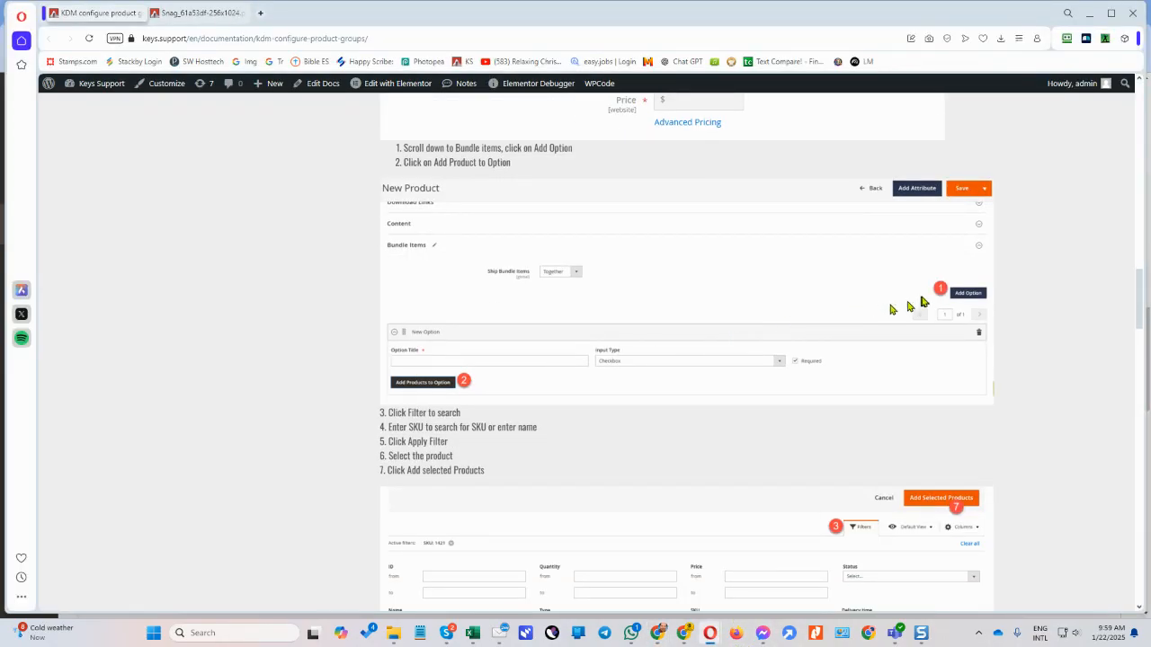
scroll(504, 387, down, 5)
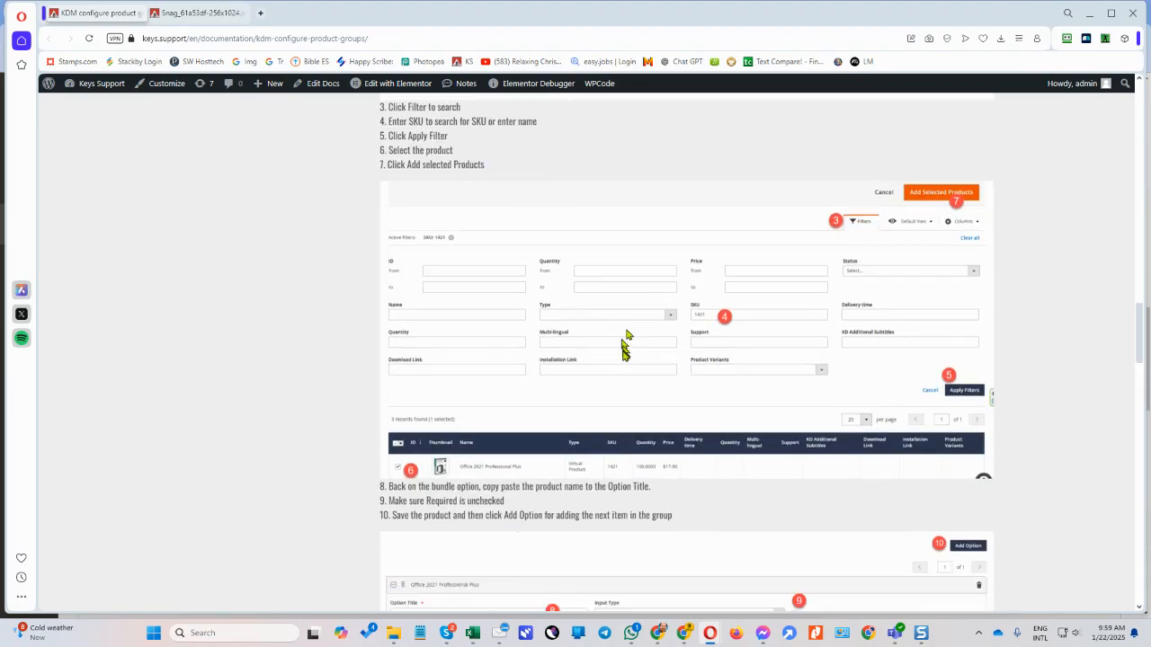
scroll(687, 351, down, 3)
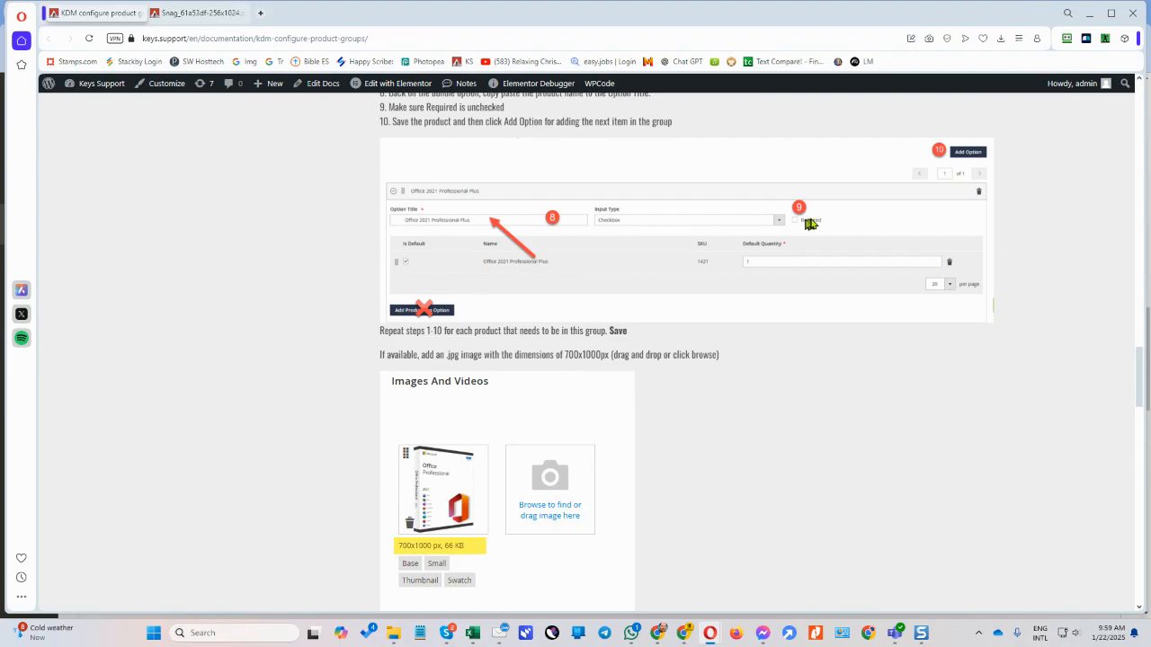
scroll(668, 239, down, 2)
mouse_move(658, 633)
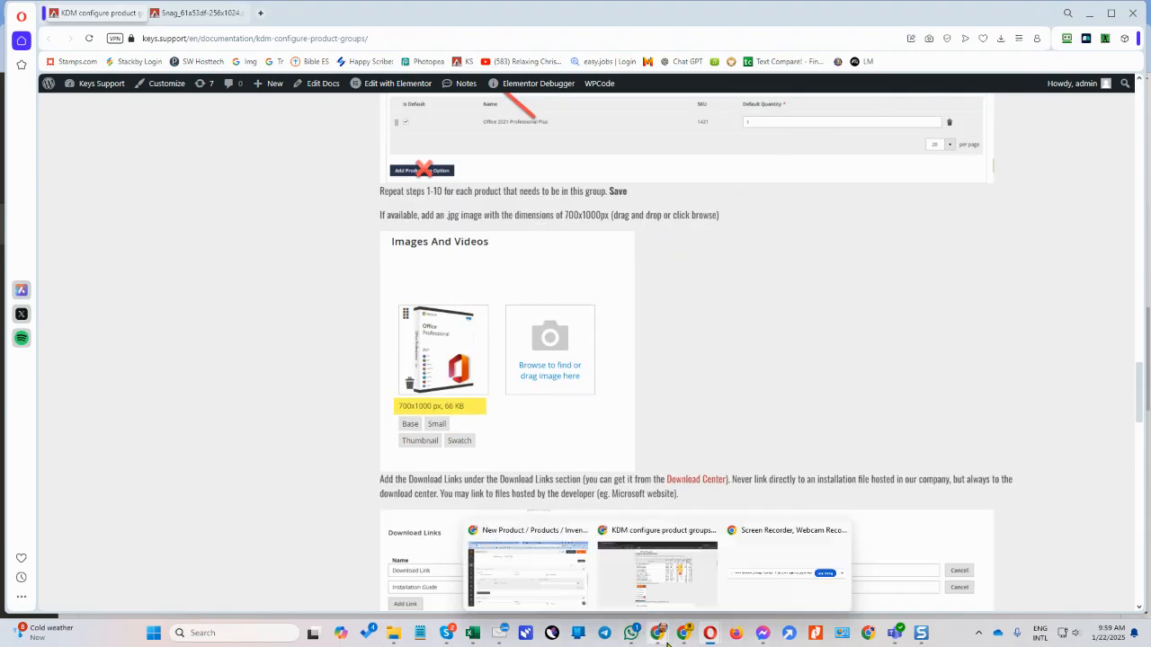
click(568, 593)
scroll(820, 282, up, 4)
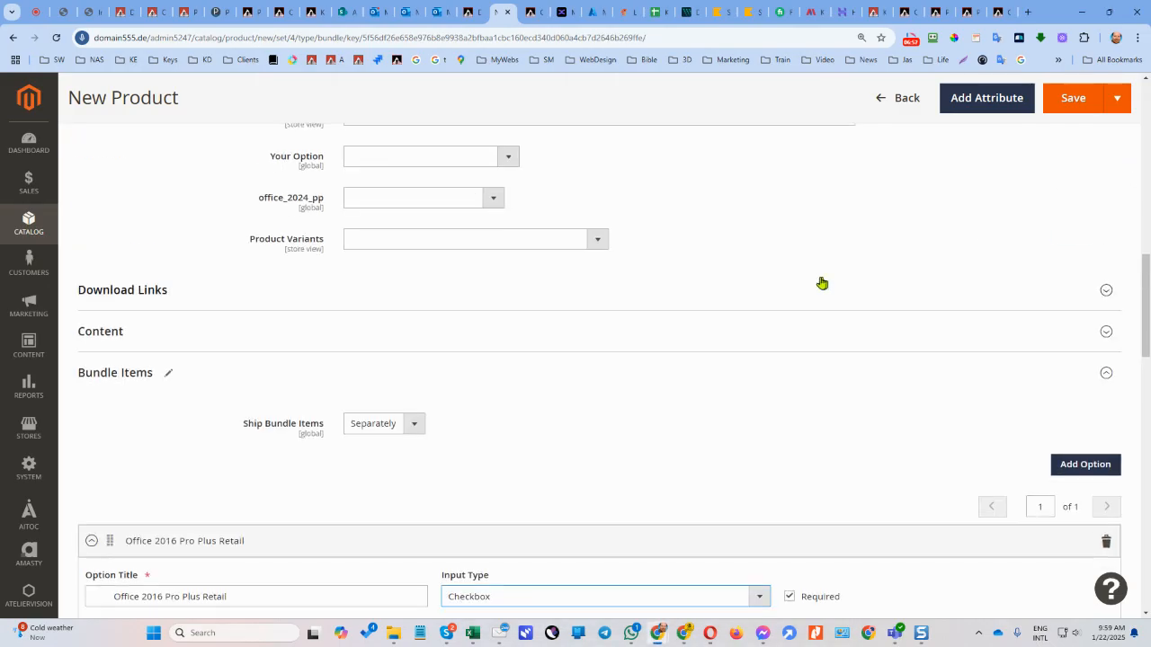
scroll(801, 317, down, 6)
scroll(225, 243, up, 2)
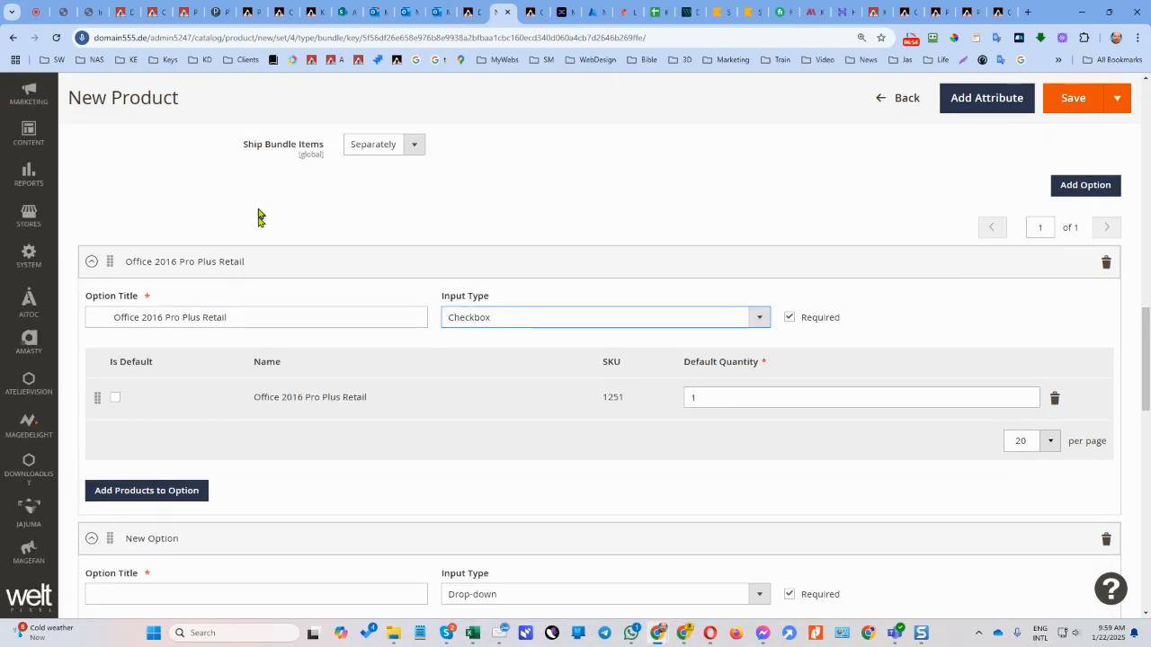
scroll(449, 393, down, 2)
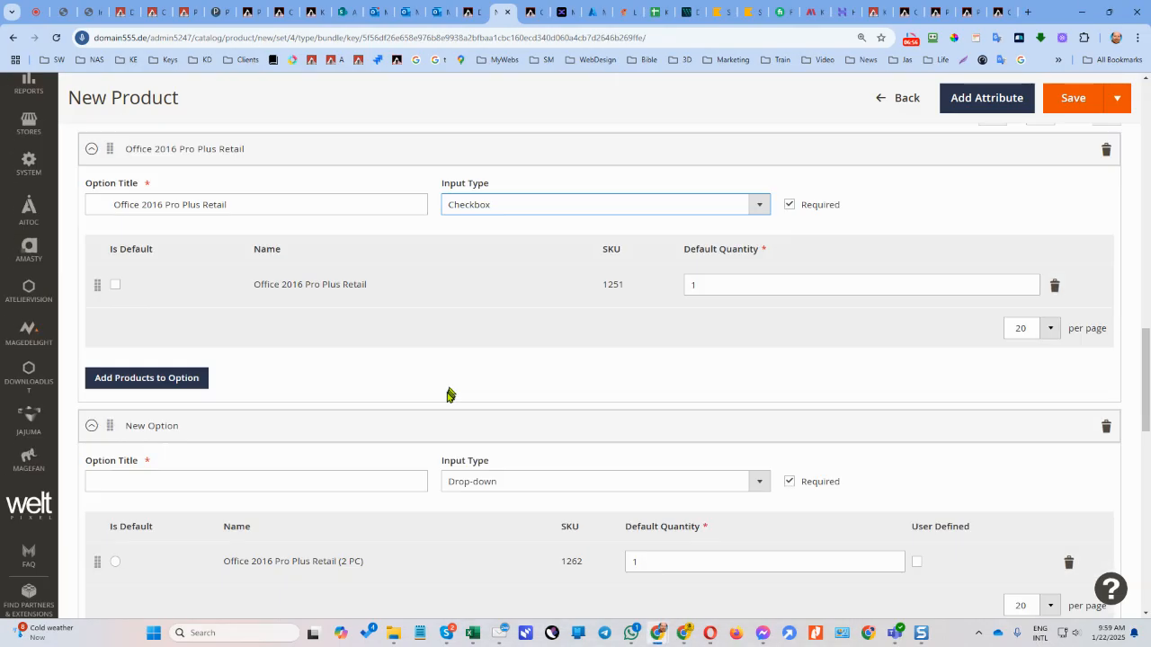
Step: Copy the 2 PC product's name into the second bundle option's title and set its input type to Checkbox
drag(380, 536, 236, 534)
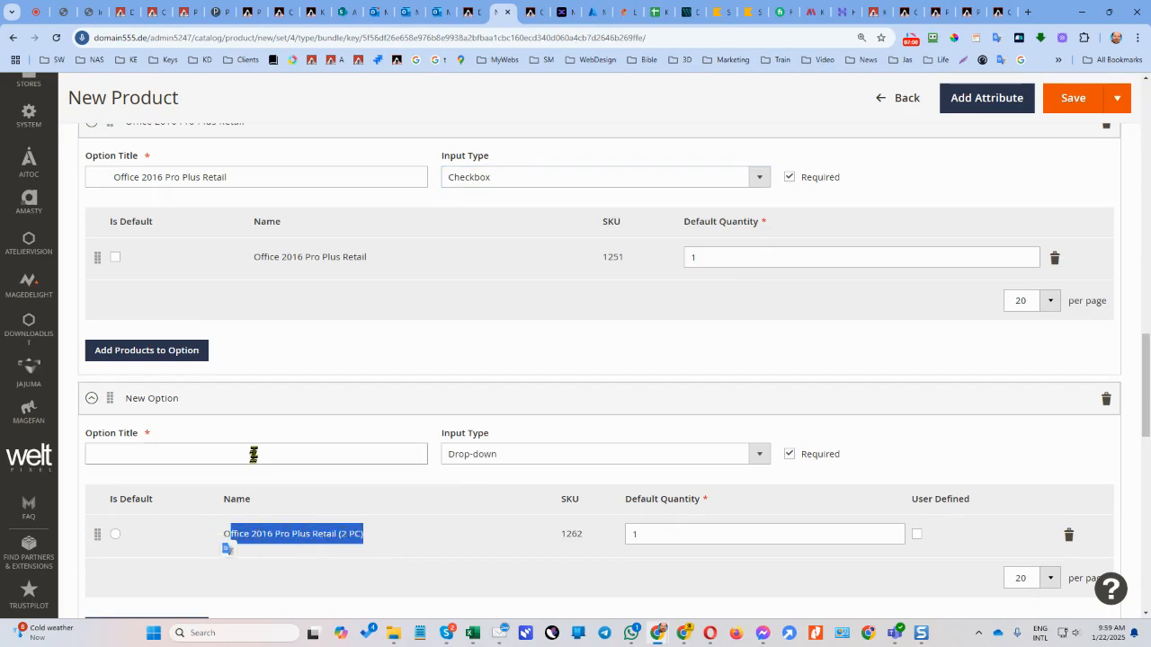
drag(252, 456, 257, 455)
scroll(693, 476, down, 2)
click(715, 319)
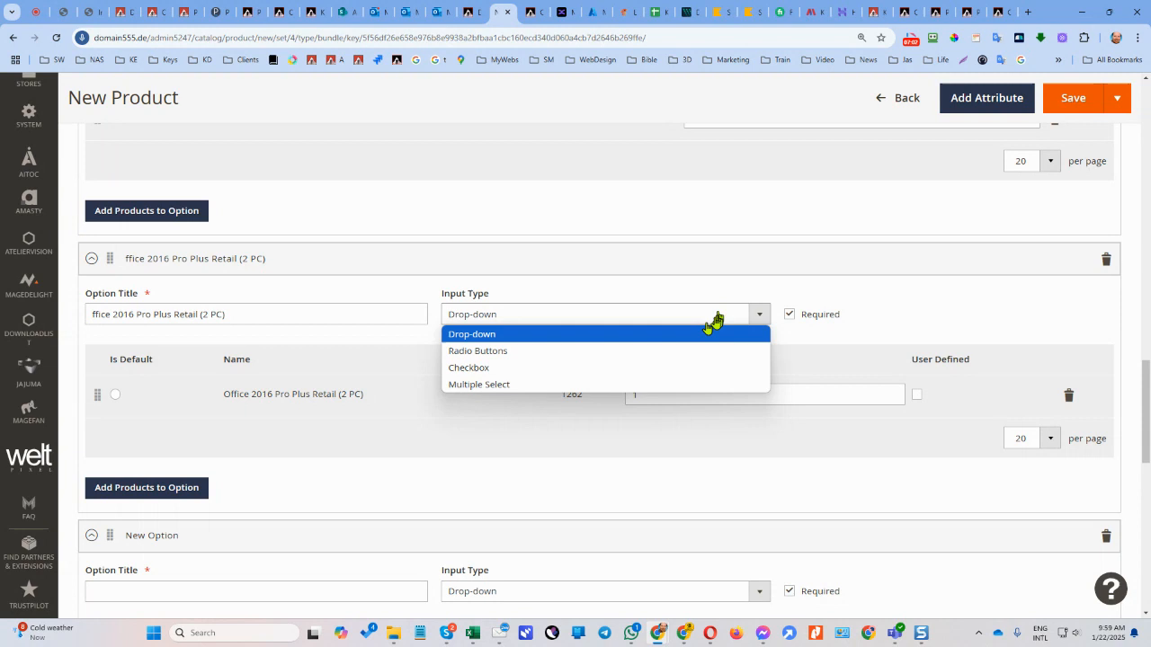
click(660, 368)
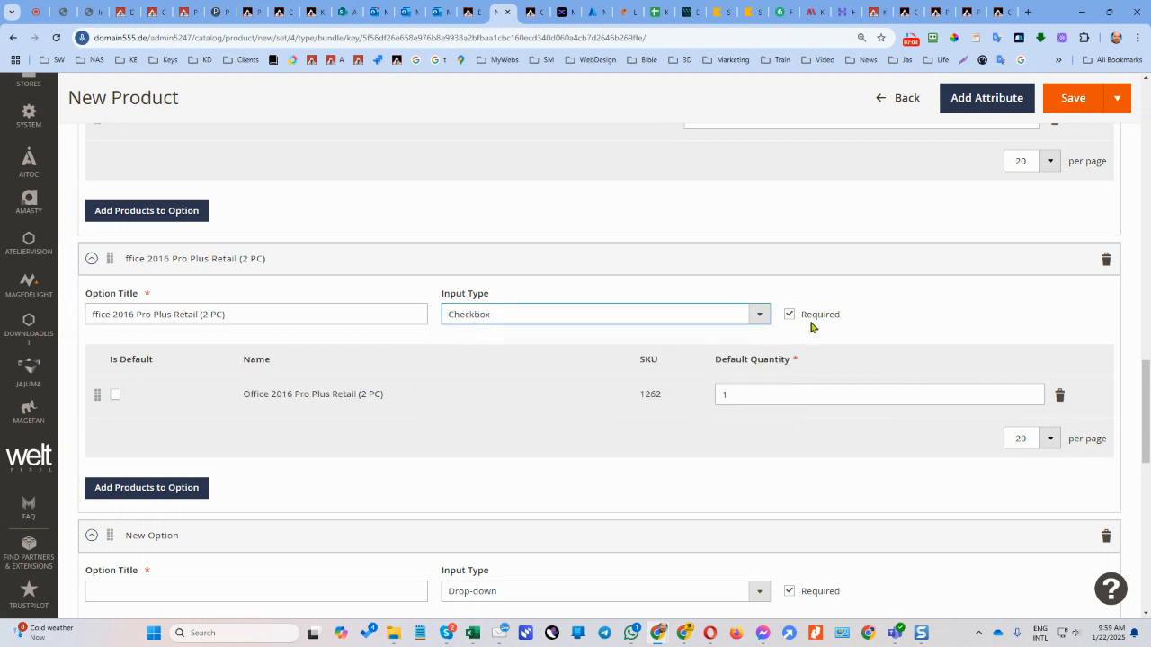
Step: Make the second bundle option, containing SKU 1262, not required
click(790, 316)
click(713, 319)
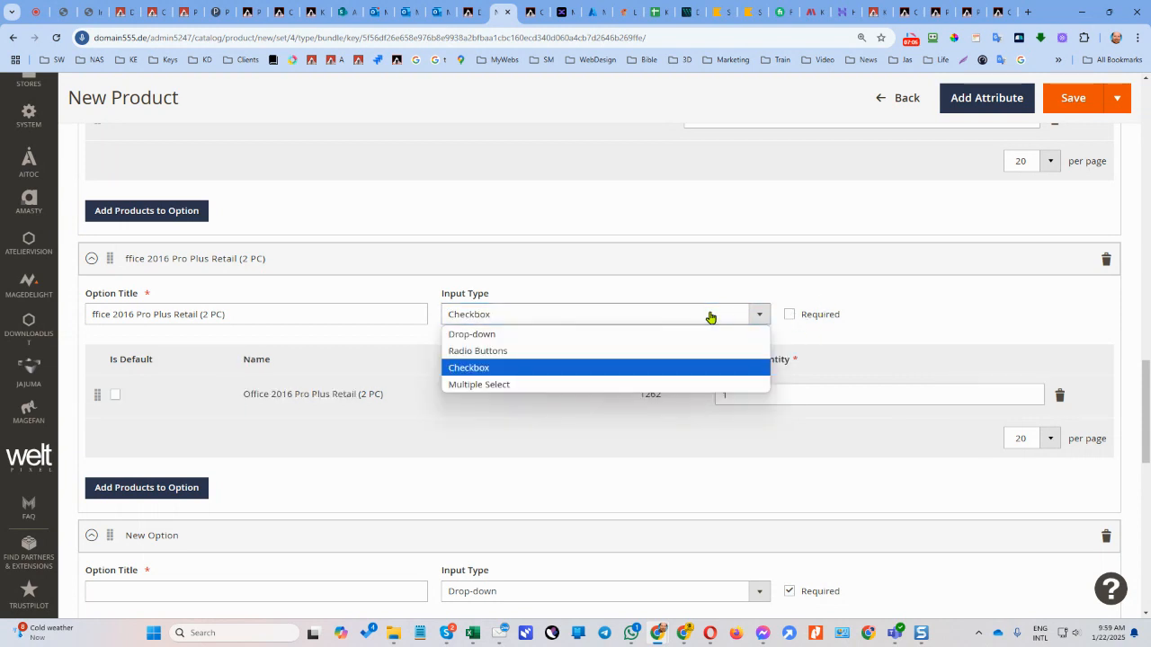
click(710, 318)
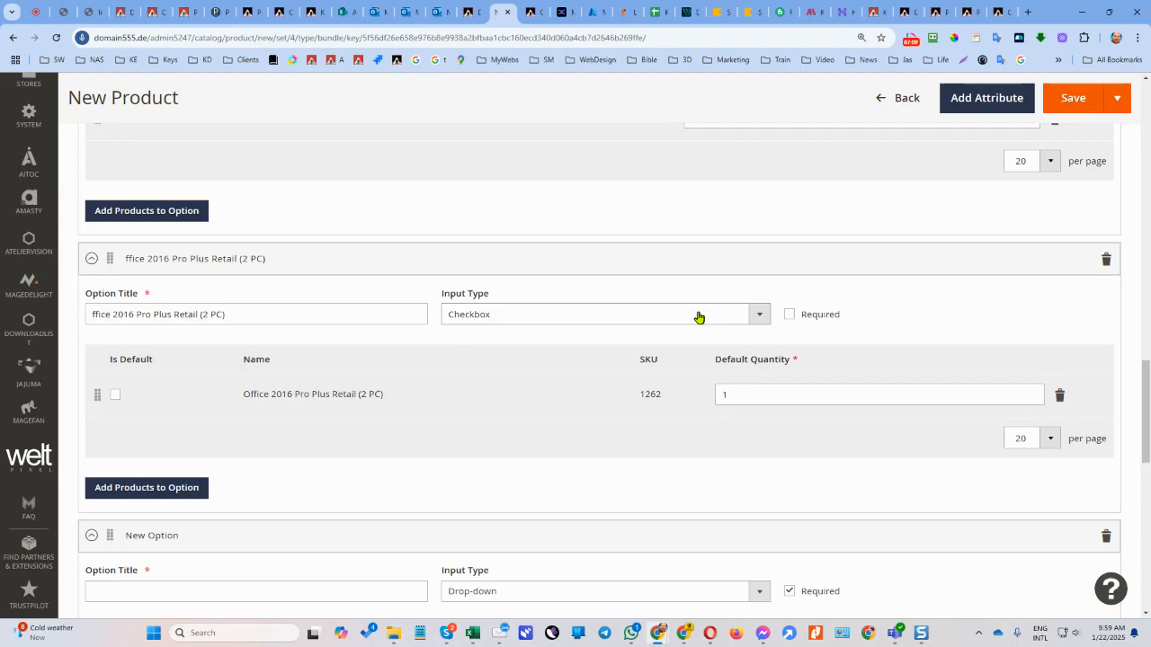
scroll(699, 317, up, 2)
scroll(698, 318, down, 2)
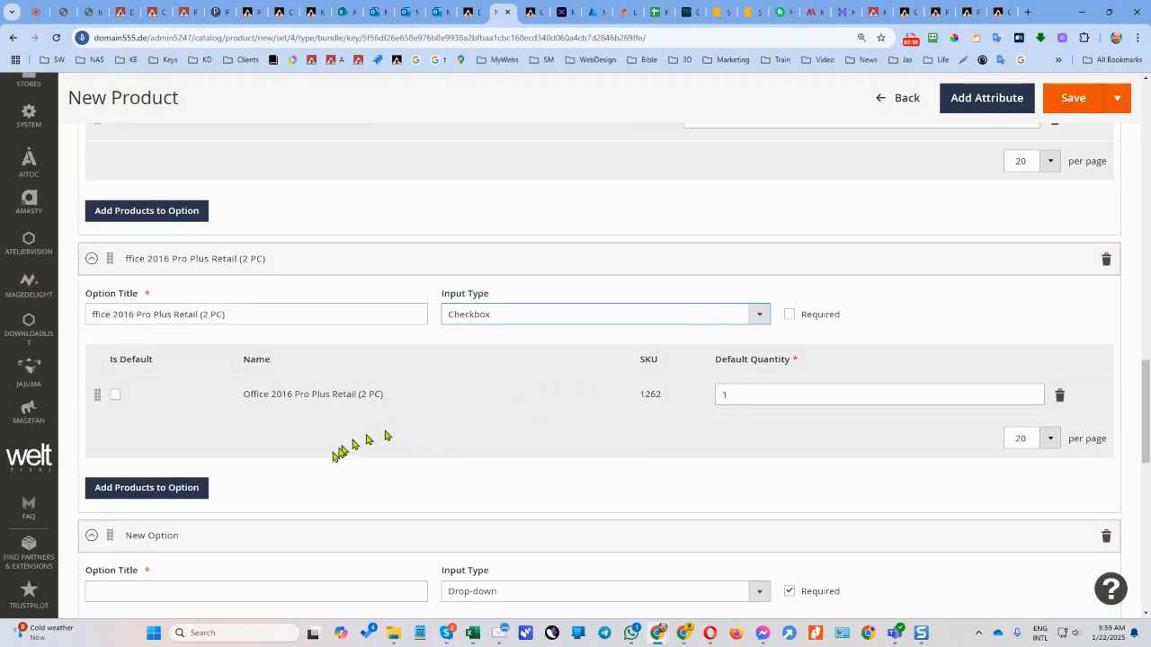
Step: Copy the name Office 2016 Pro Plus Retail (5 PC) into the third bundle option's title and set its input type to Checkbox
scroll(353, 444, down, 2)
drag(369, 544, 231, 450)
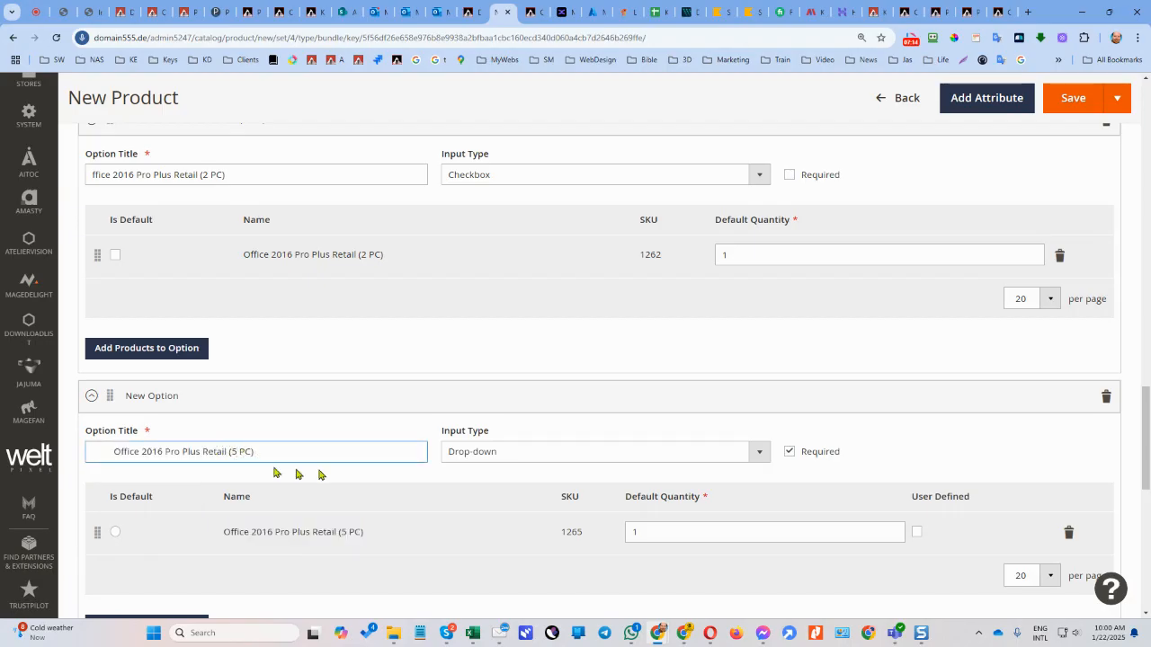
click(727, 462)
click(648, 504)
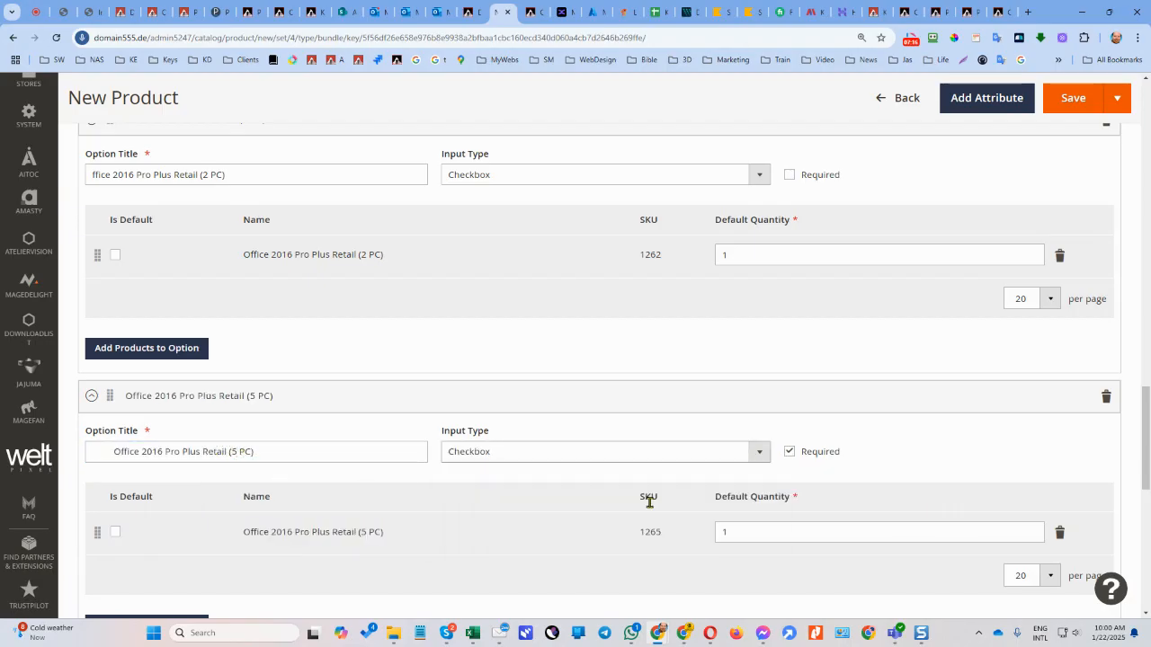
Step: Make the 2 PC option required again and mark the SKU 1251 product as default in the first option
scroll(675, 450, up, 2)
click(790, 314)
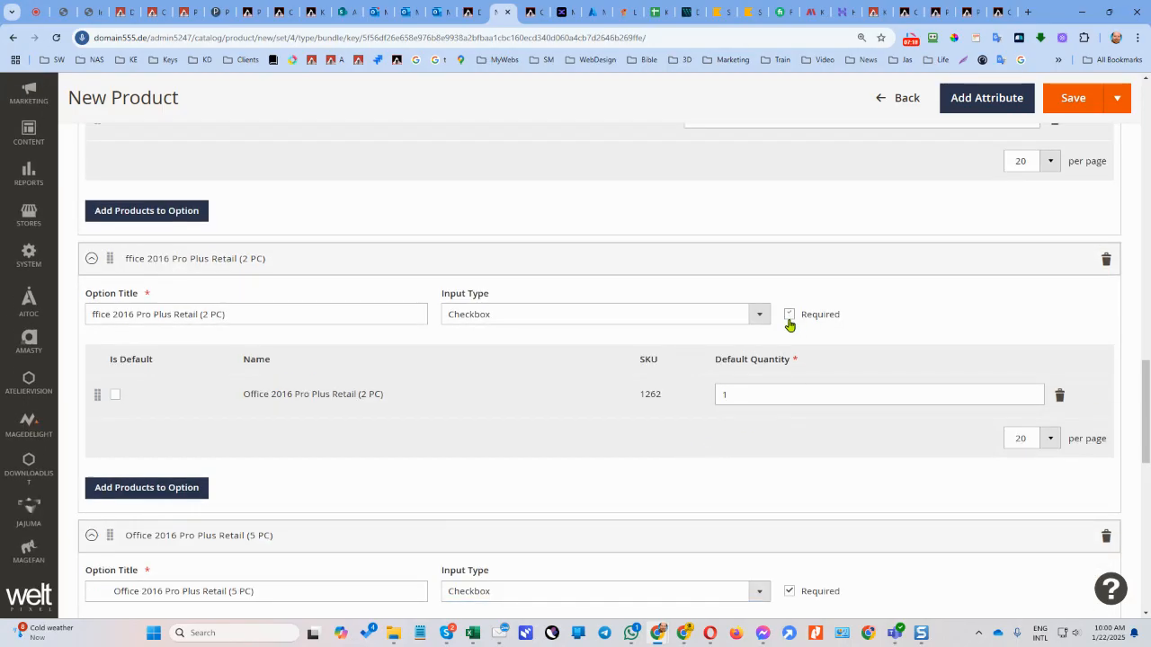
scroll(753, 445, down, 2)
scroll(752, 441, up, 4)
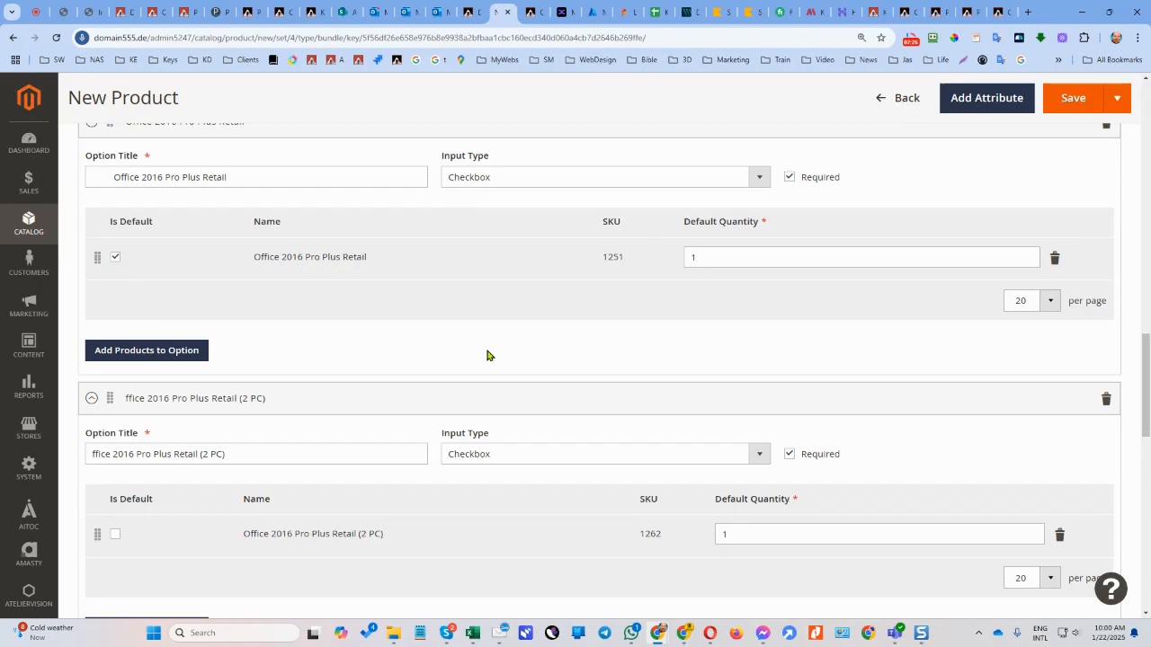
Step: Look at the variant choices on the Office 2021 Standard storefront page and compare them with the new product's bundle options
click(535, 12)
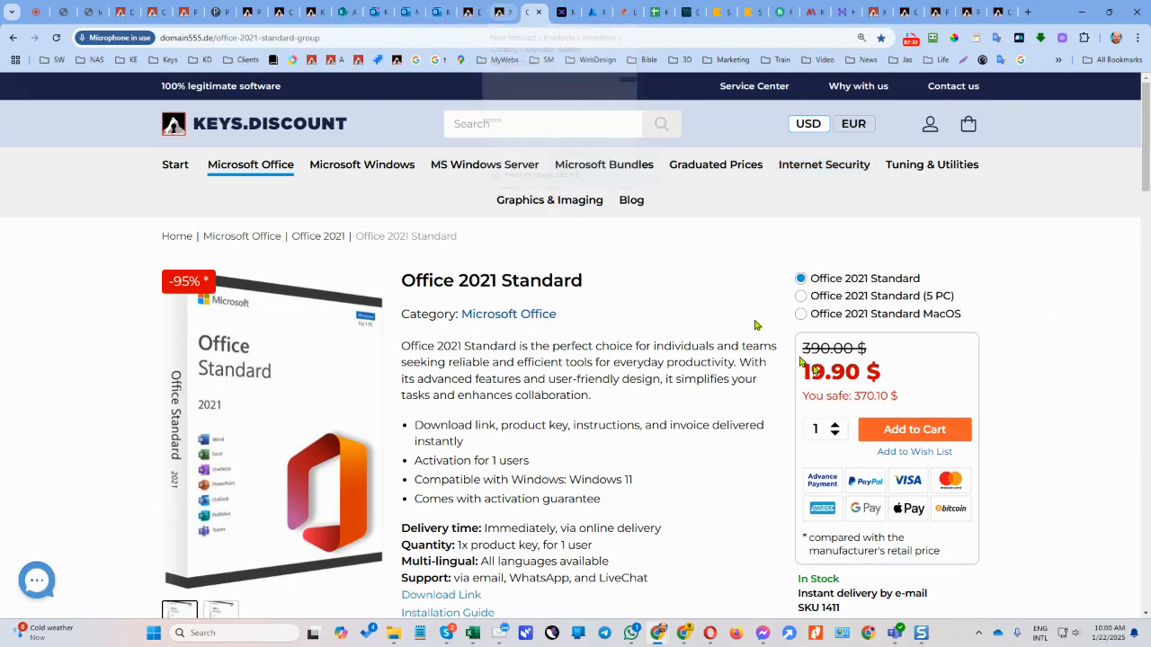
click(503, 12)
scroll(367, 400, down, 5)
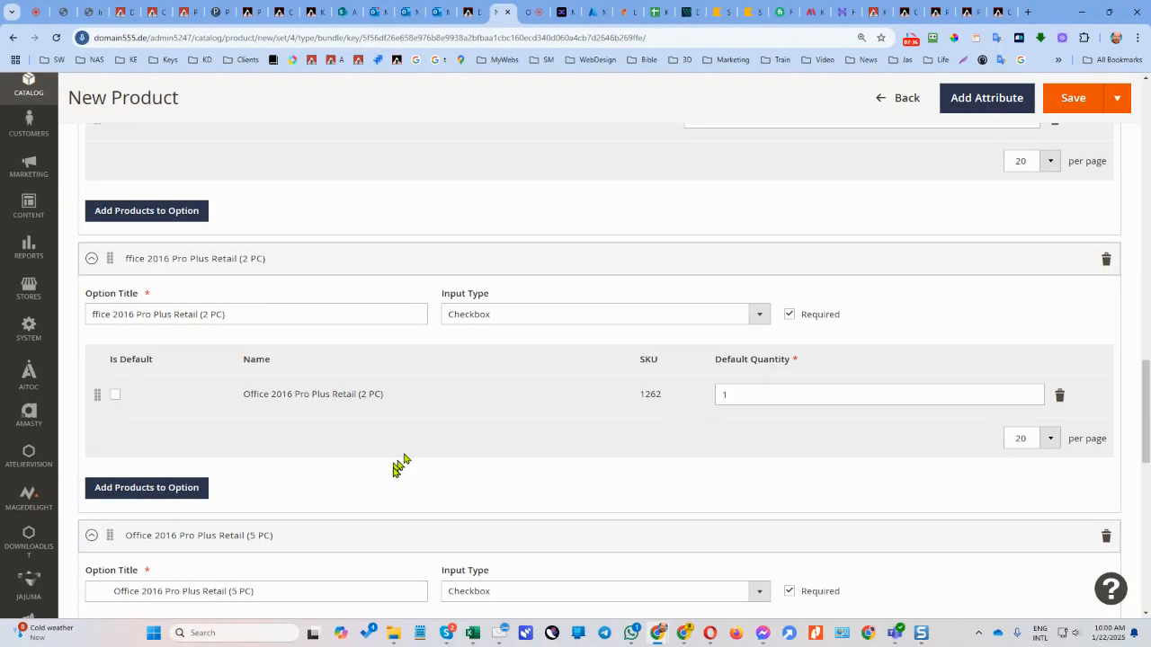
scroll(593, 405, down, 3)
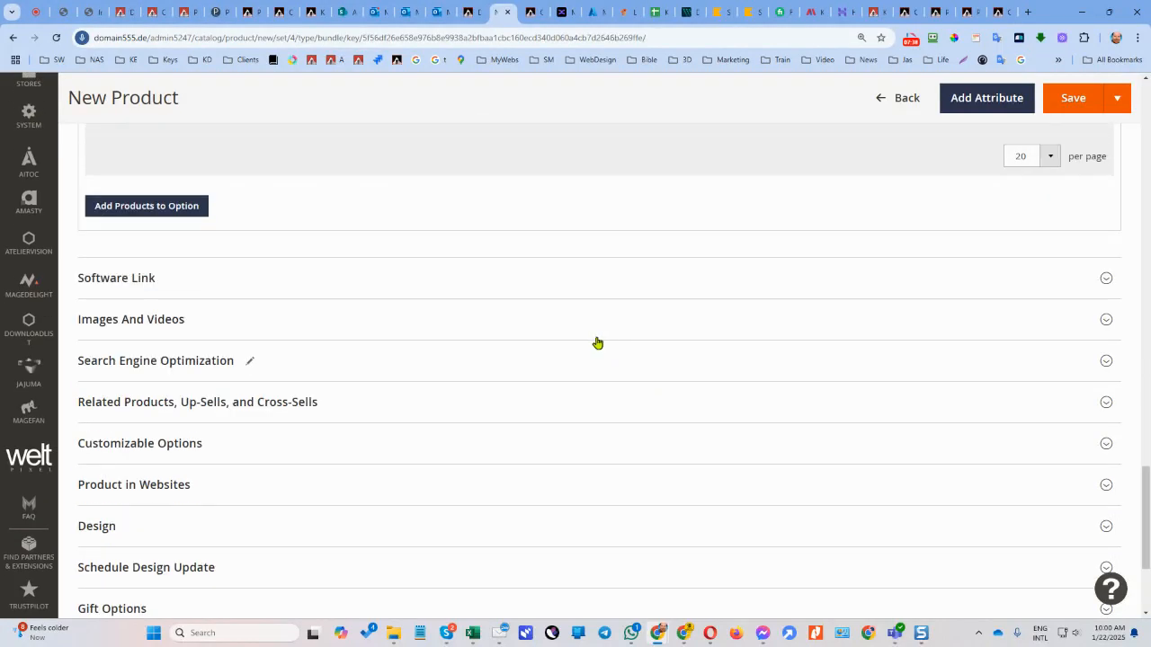
Step: Switch to Opera, read the instructions on product images and download links, and return to the bundle items in Chrome
mouse_move(718, 634)
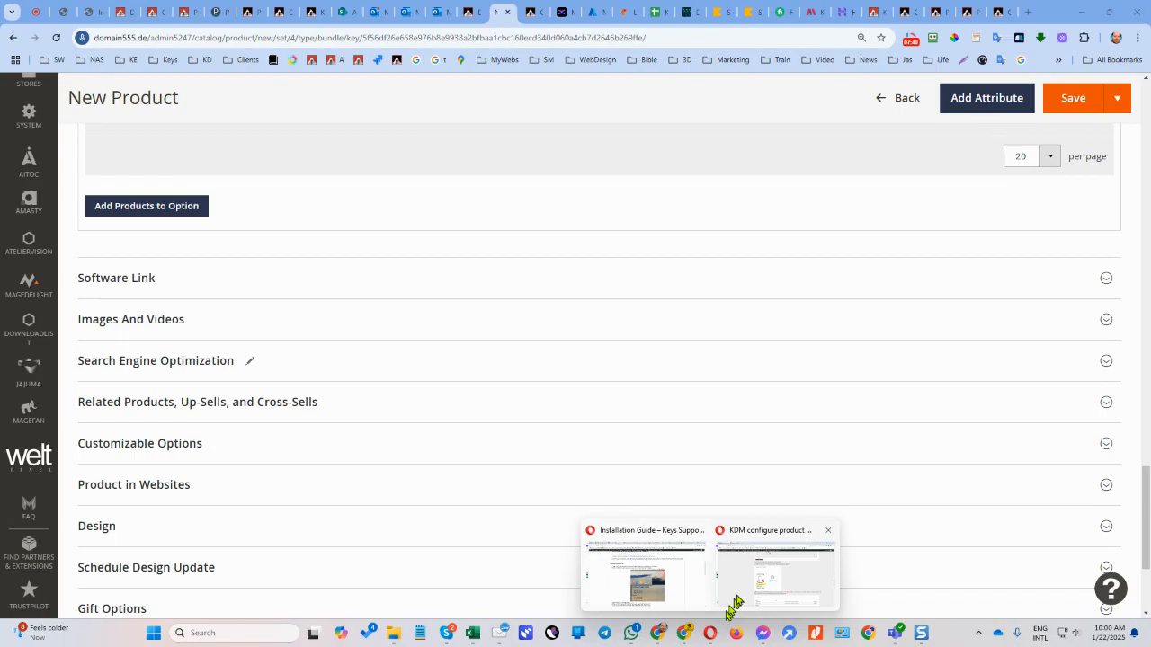
click(729, 602)
scroll(432, 339, down, 3)
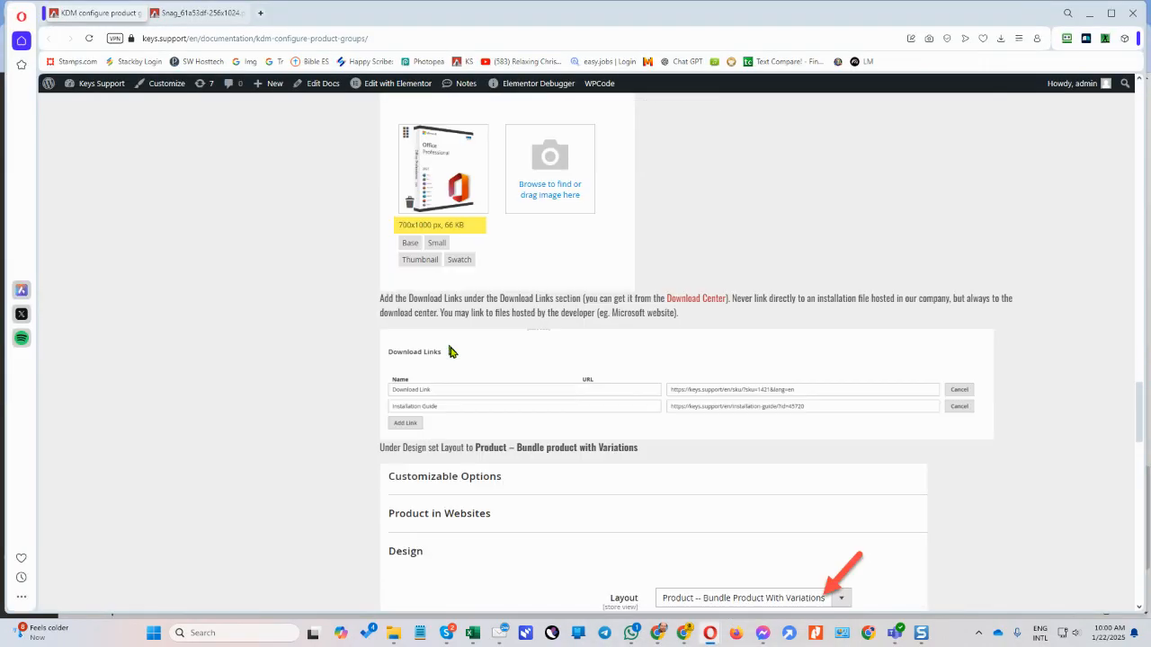
scroll(450, 344, up, 3)
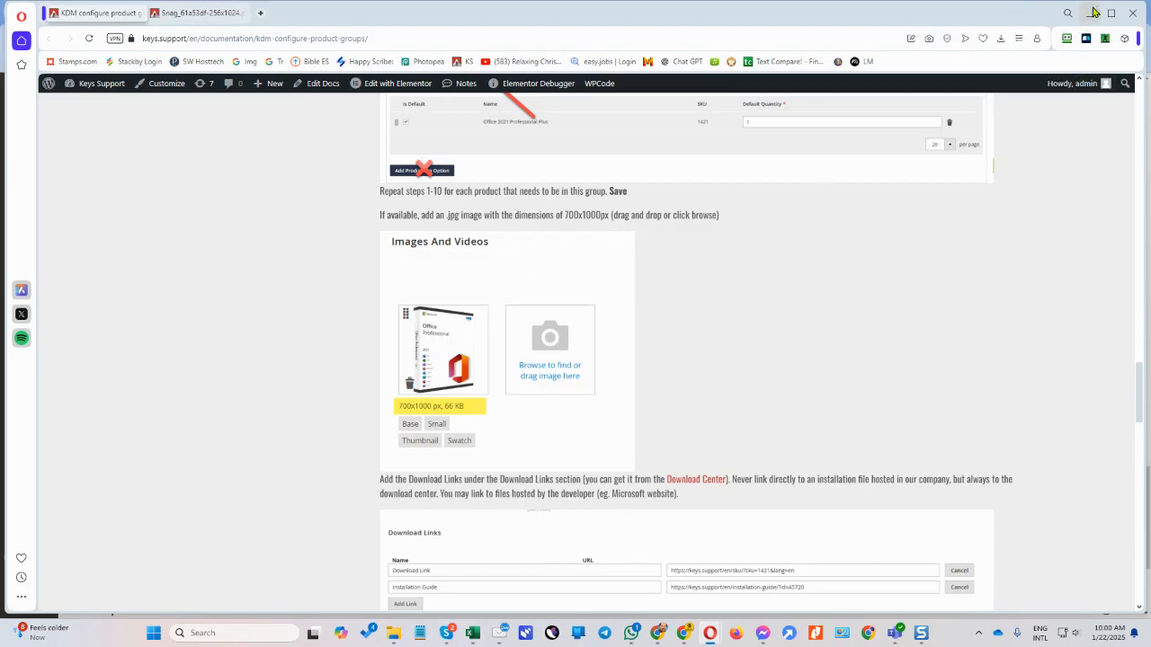
mouse_move(657, 635)
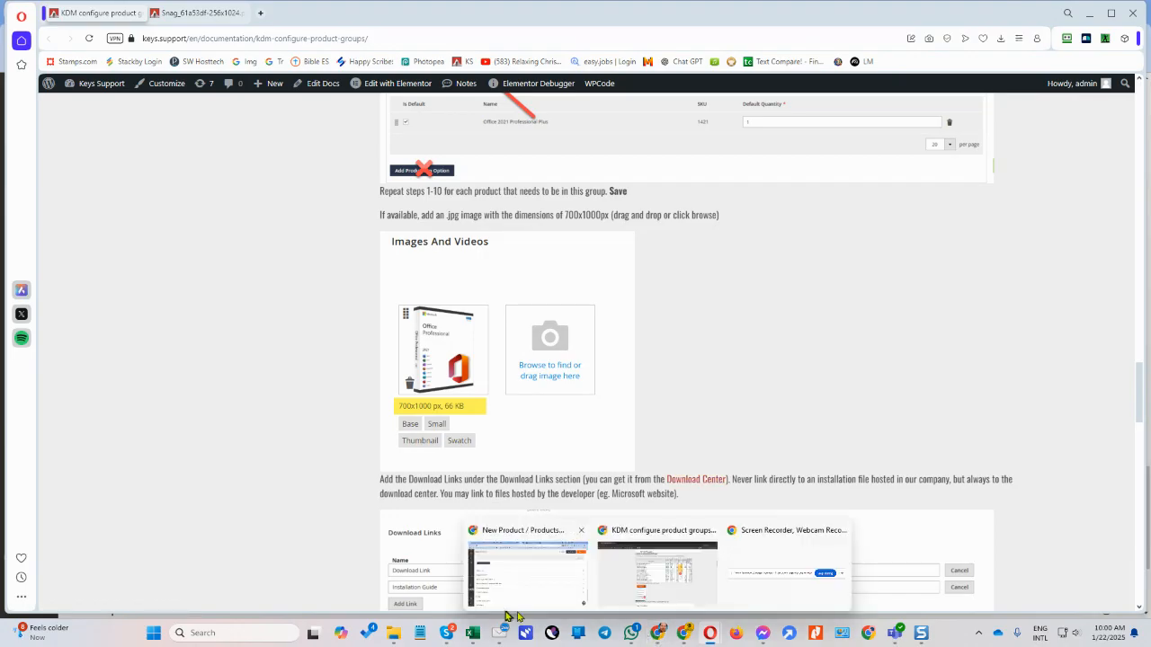
click(506, 612)
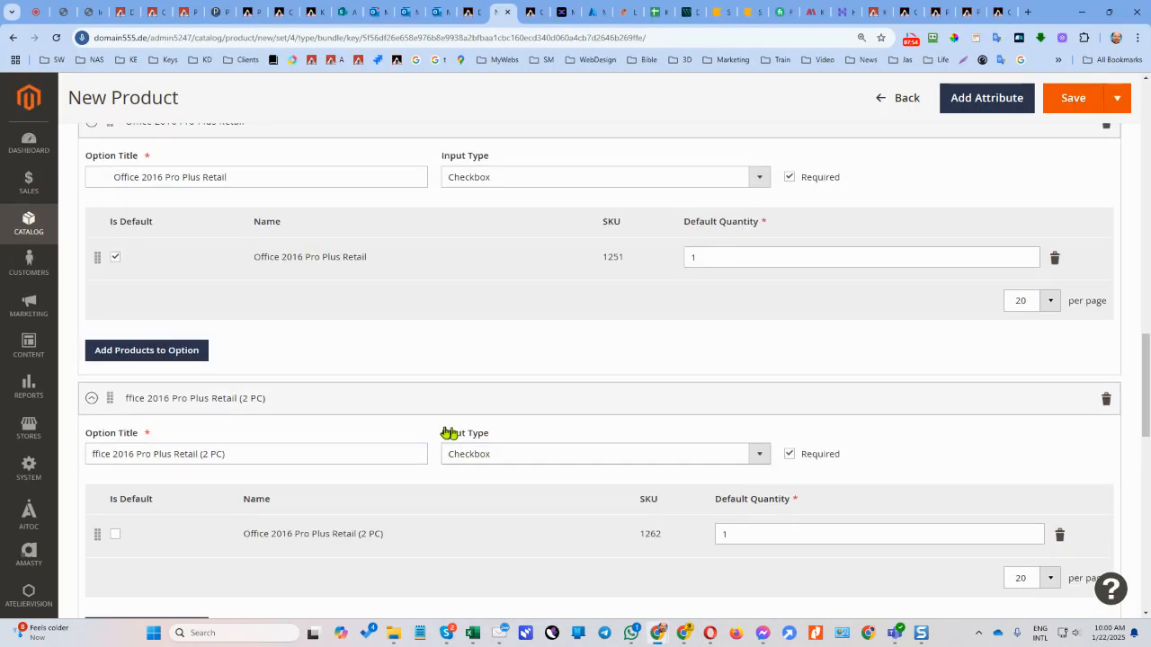
scroll(382, 416, up, 3)
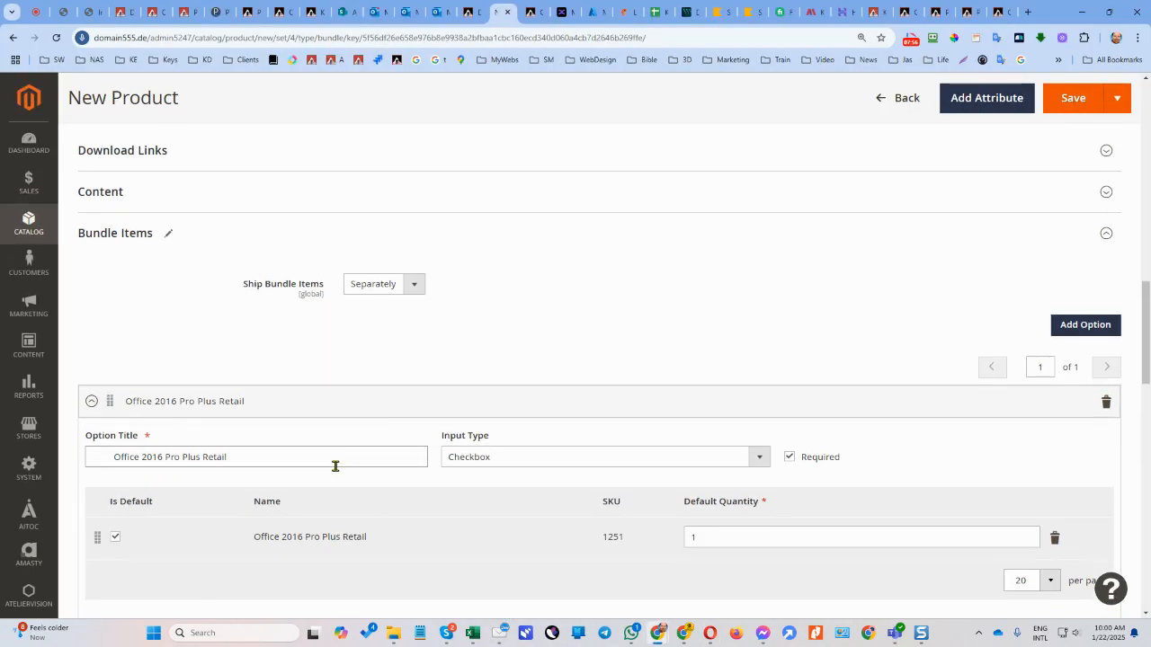
Step: Duplicate the Office 2021 Standard storefront tab, search the shop for 1251, open Office 2016 Pro Plus Retail and compare both product pages
click(538, 15)
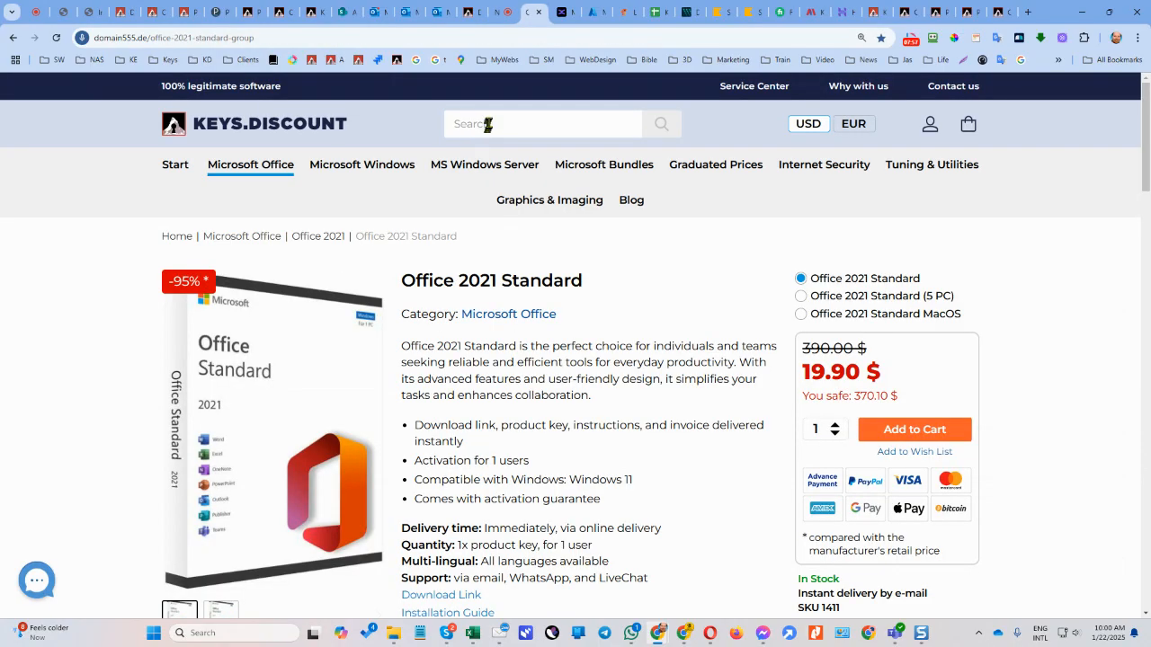
right_click(533, 24)
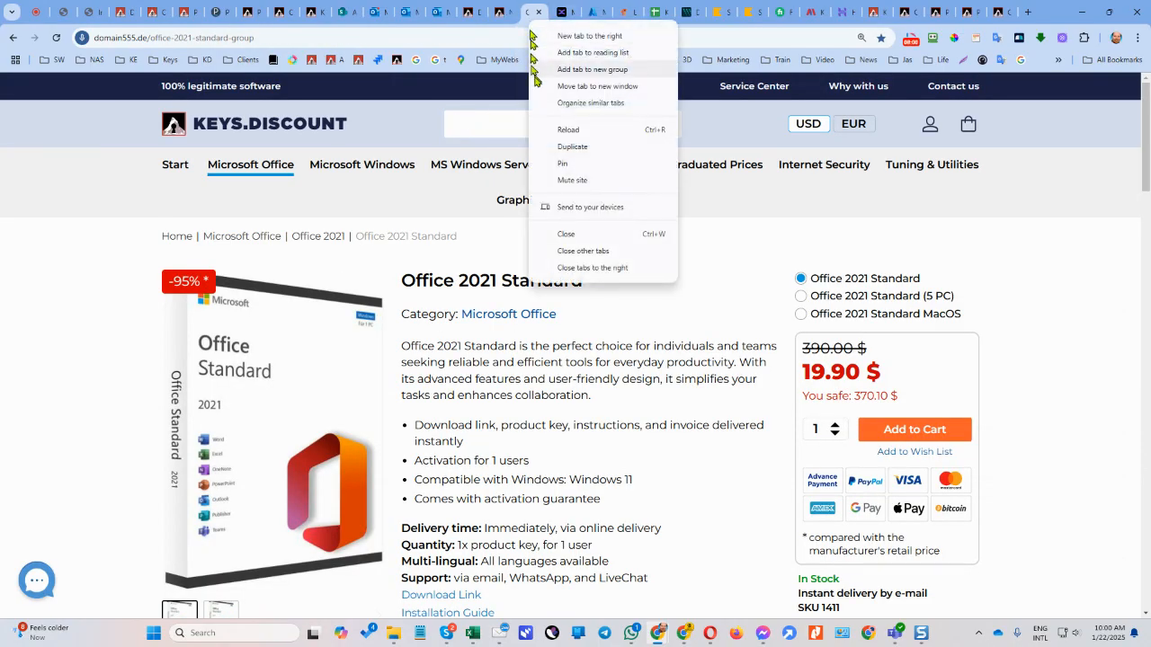
click(553, 146)
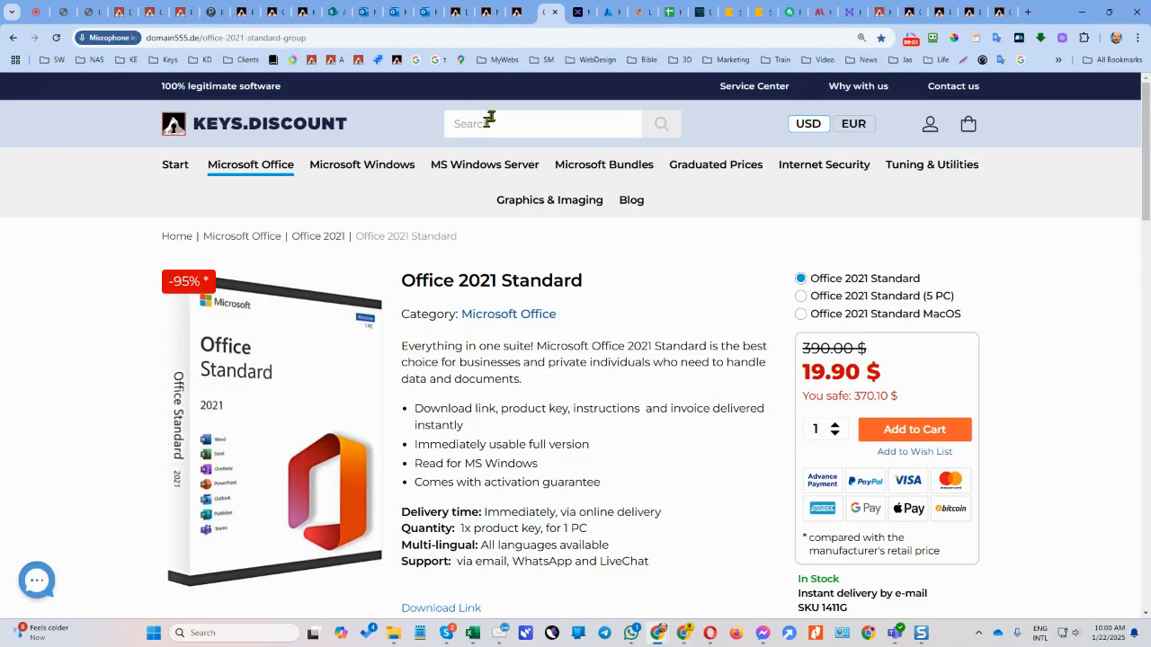
click(498, 130)
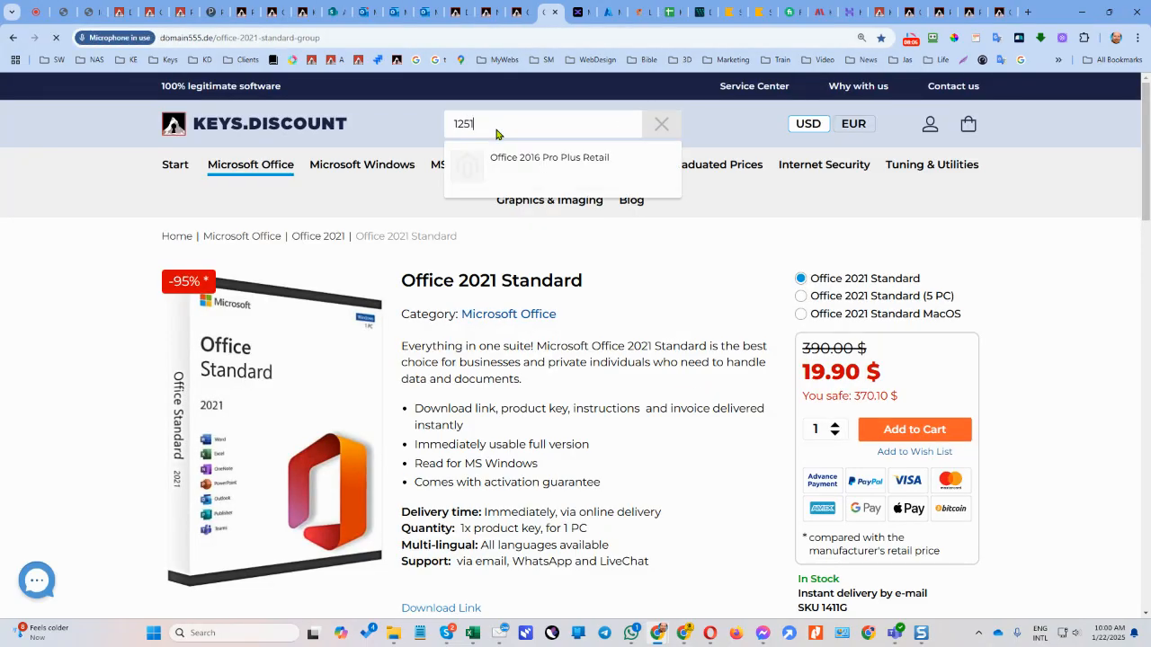
click(491, 158)
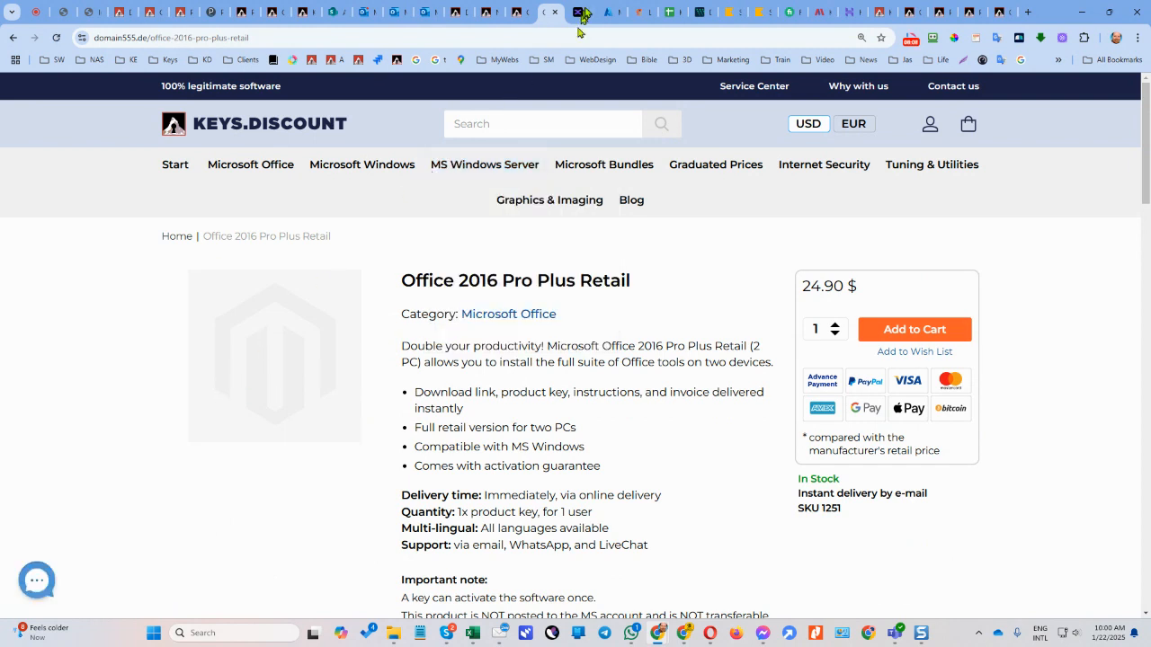
click(517, 18)
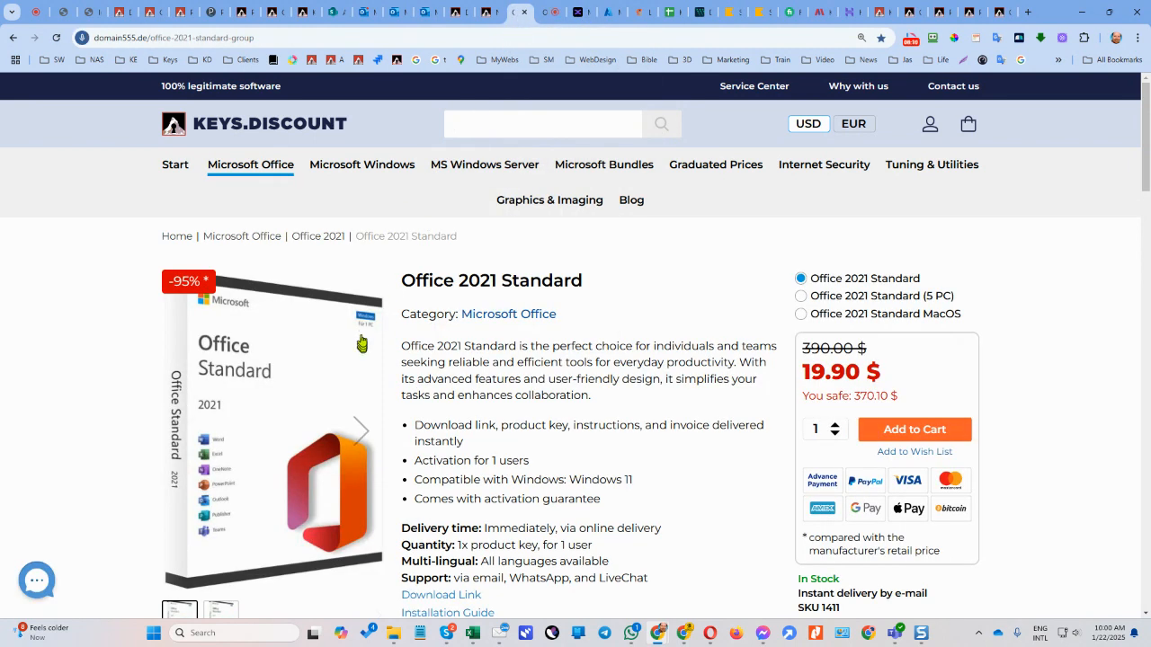
Step: Switch to Opera and read the documentation's instructions on the design layout and the search engine URL key
click(488, 12)
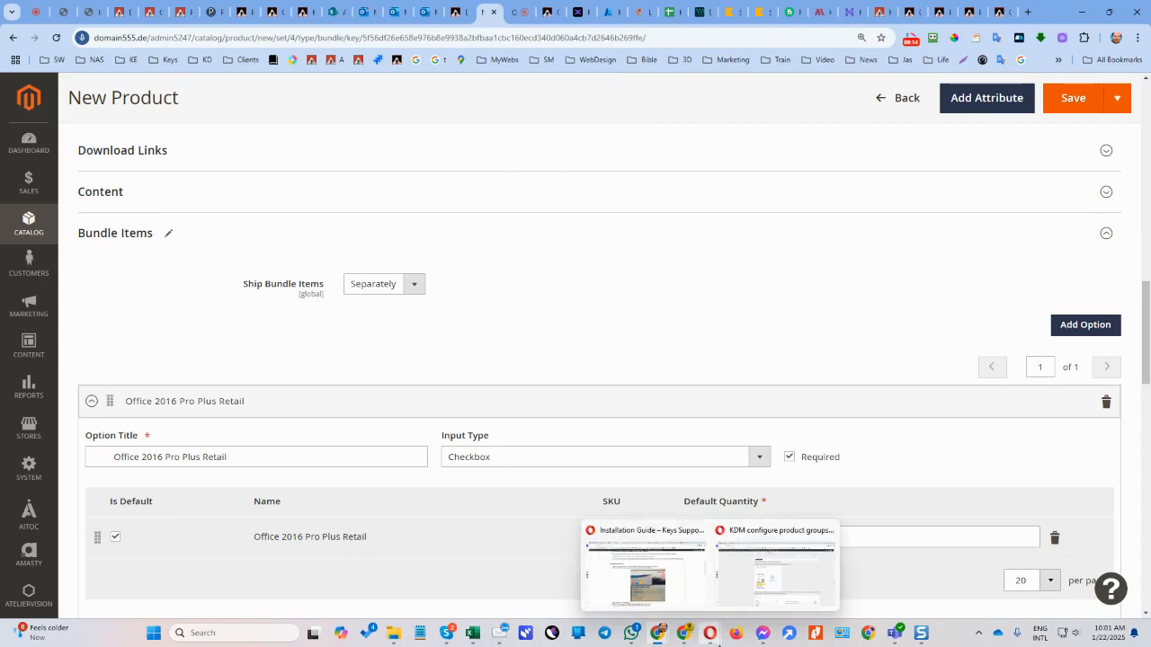
click(752, 584)
scroll(729, 540, down, 3)
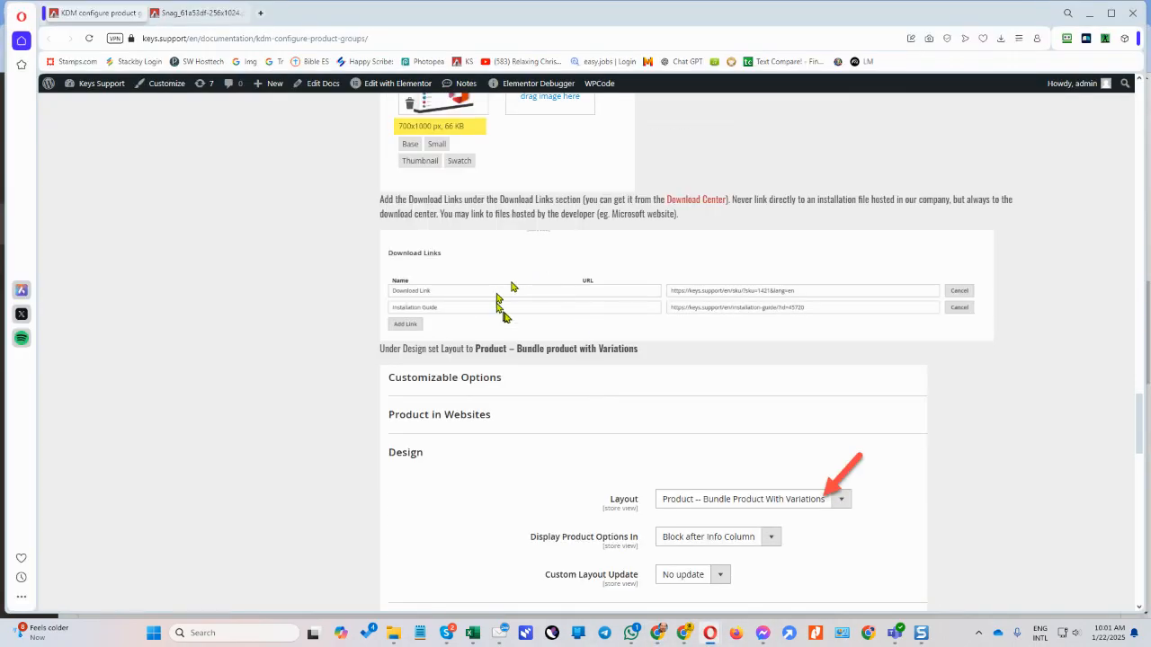
scroll(508, 324, down, 3)
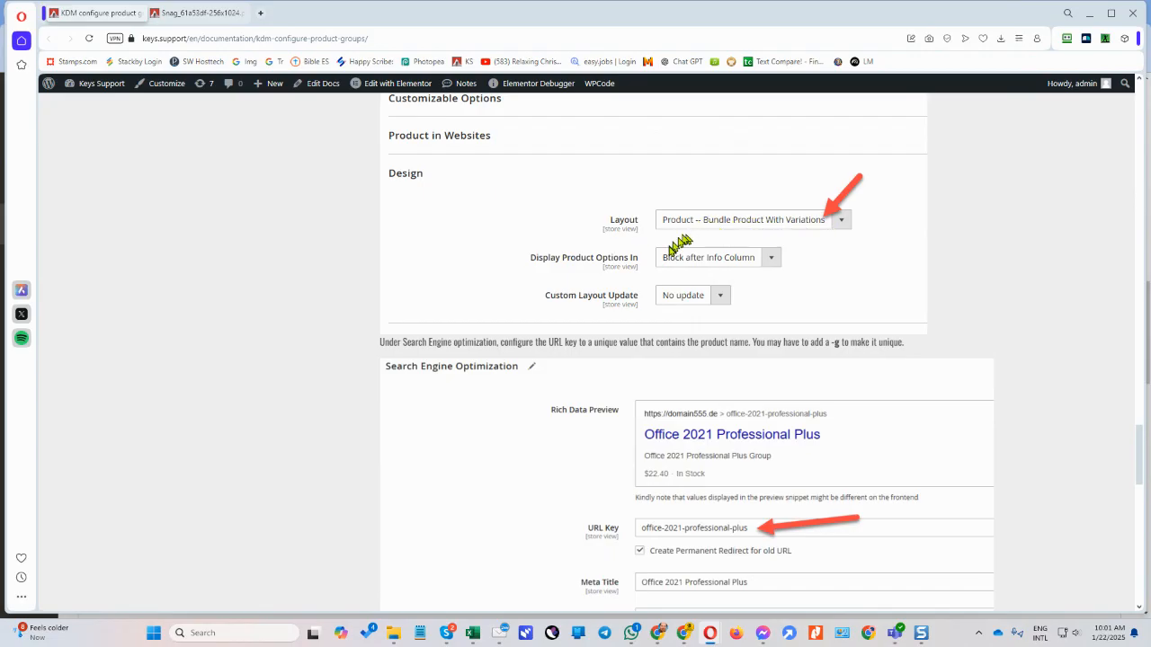
scroll(672, 260, down, 2)
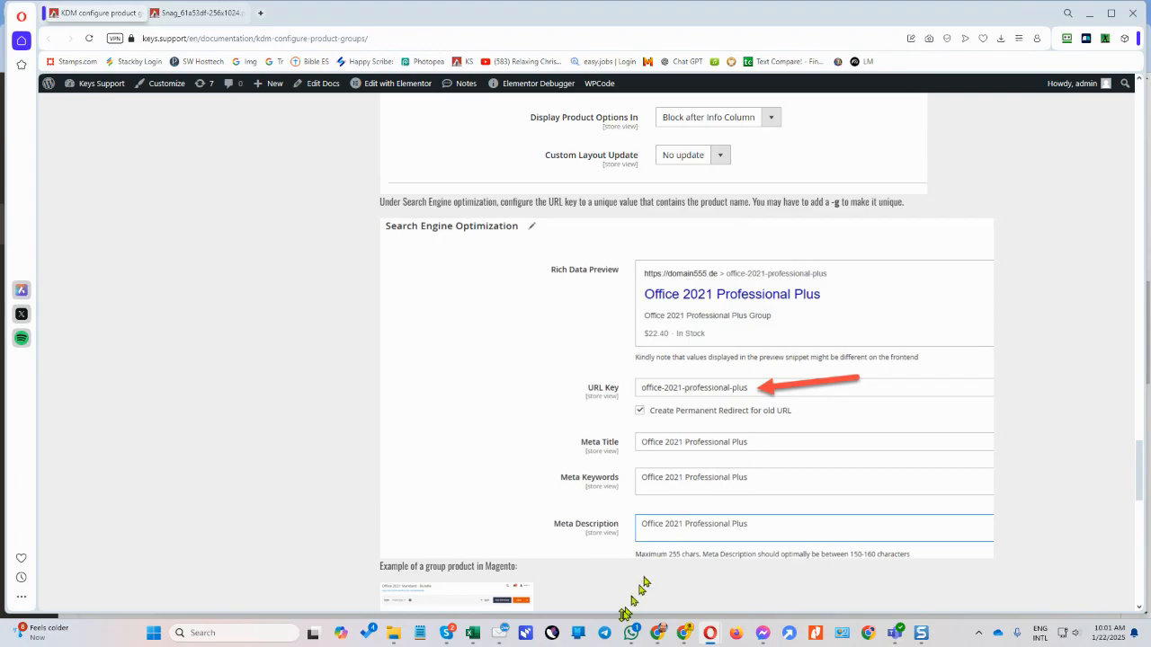
Step: Return to the new product in Chrome and set its design layout to Product -- Bundle Product With Variations
mouse_move(654, 640)
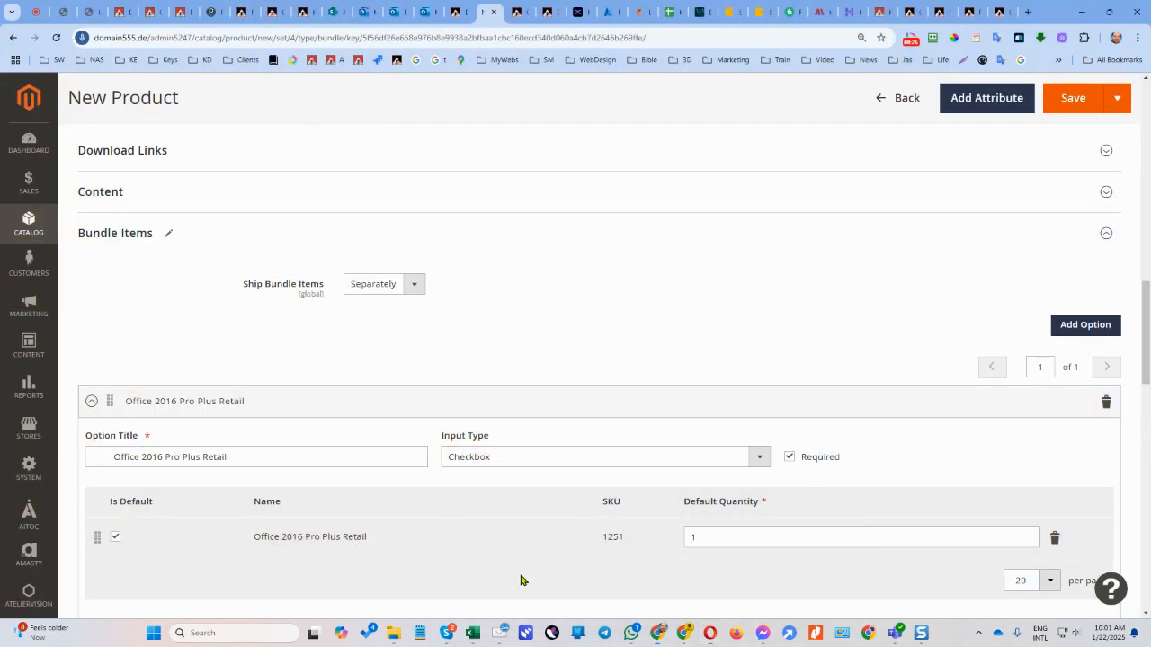
click(523, 574)
scroll(496, 394, down, 10)
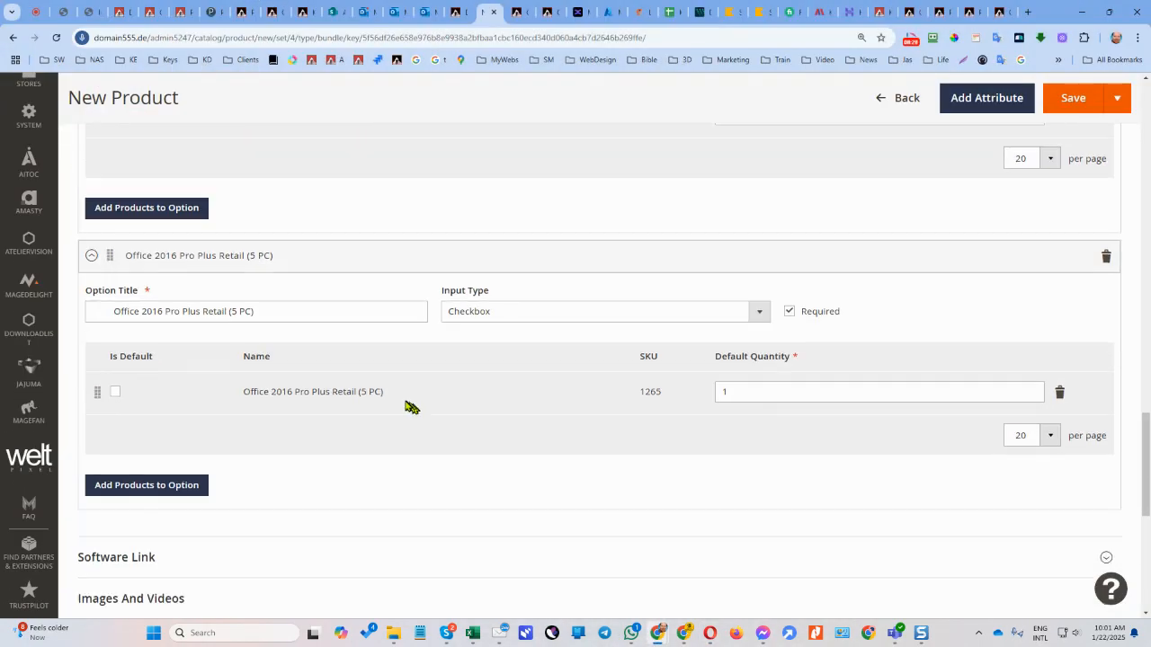
scroll(270, 396, down, 2)
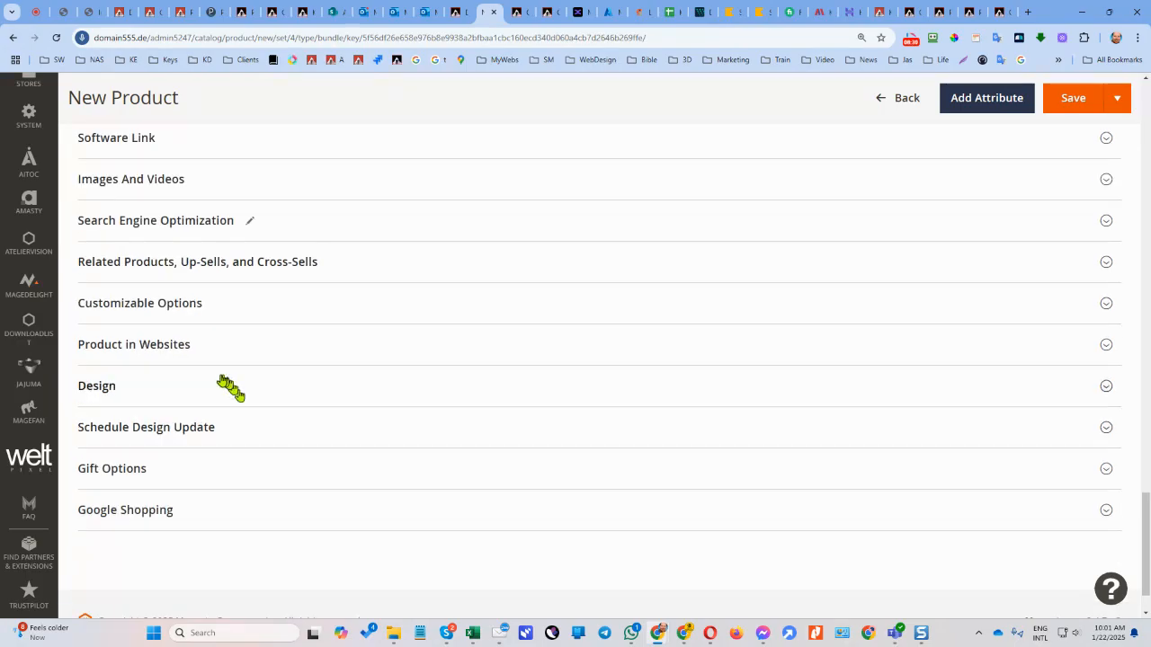
click(231, 388)
click(496, 439)
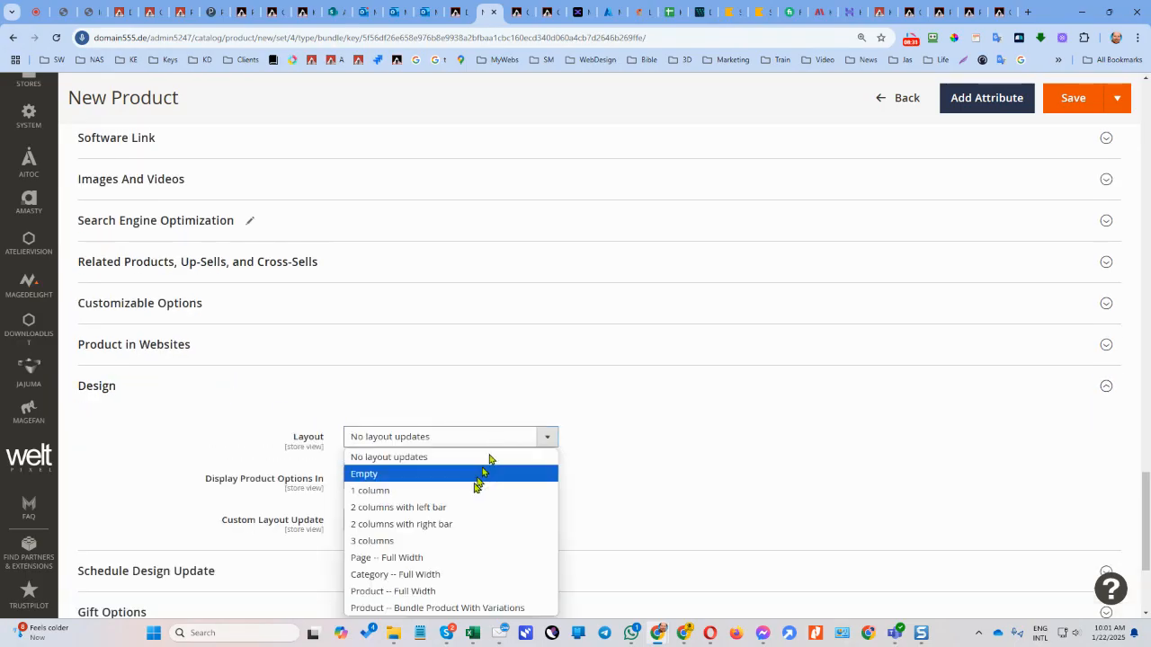
click(451, 608)
scroll(488, 419, down, 3)
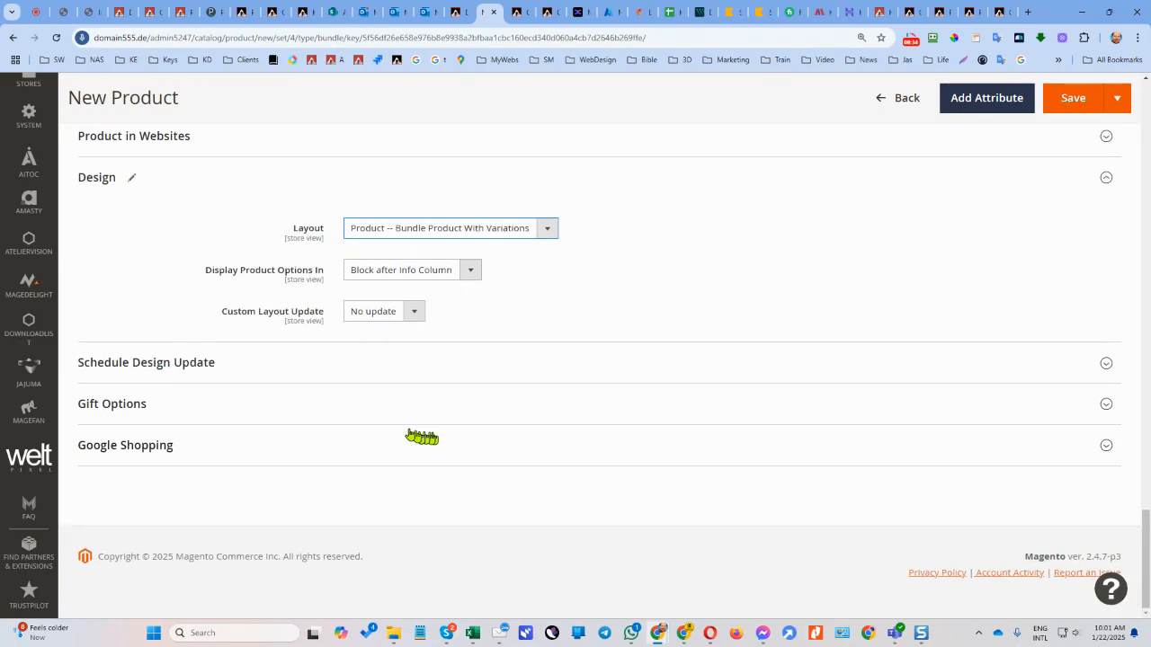
Step: Expand the product's Search Engine Optimization settings and try to save the product with the URL key left empty
scroll(225, 351, up, 3)
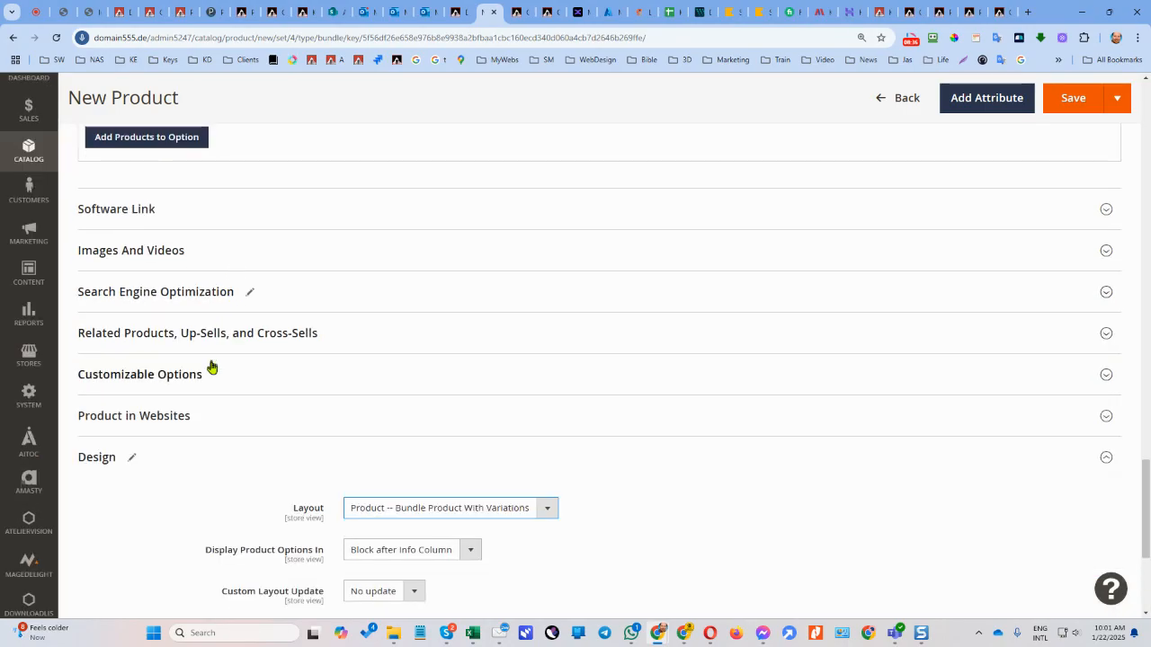
click(208, 293)
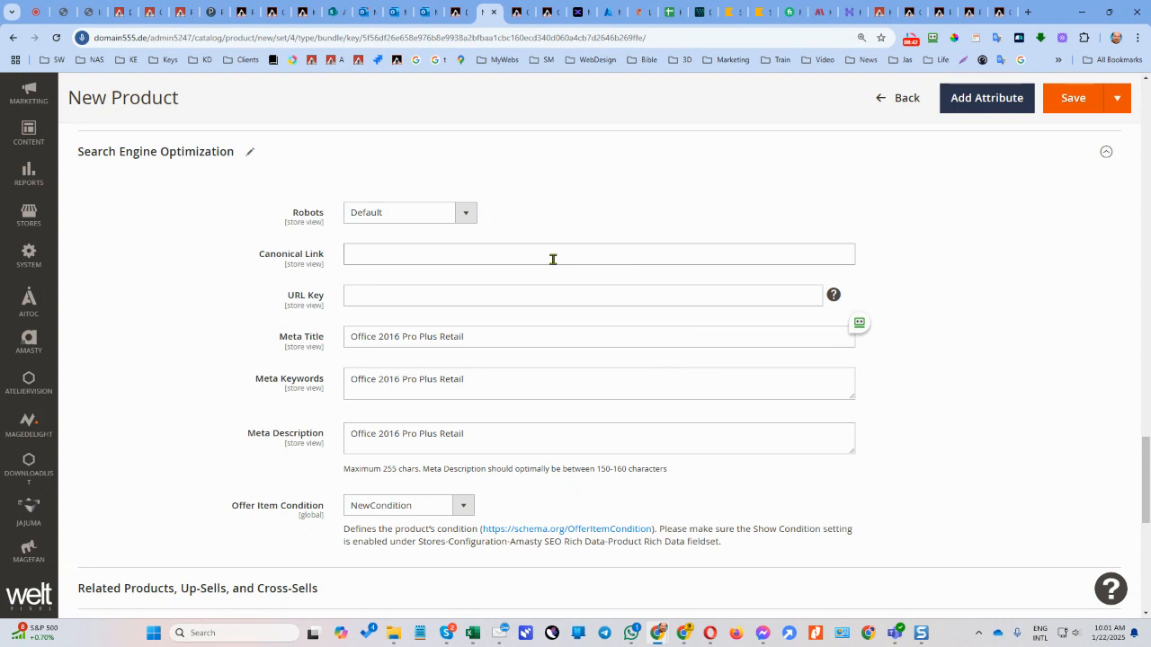
click(1062, 107)
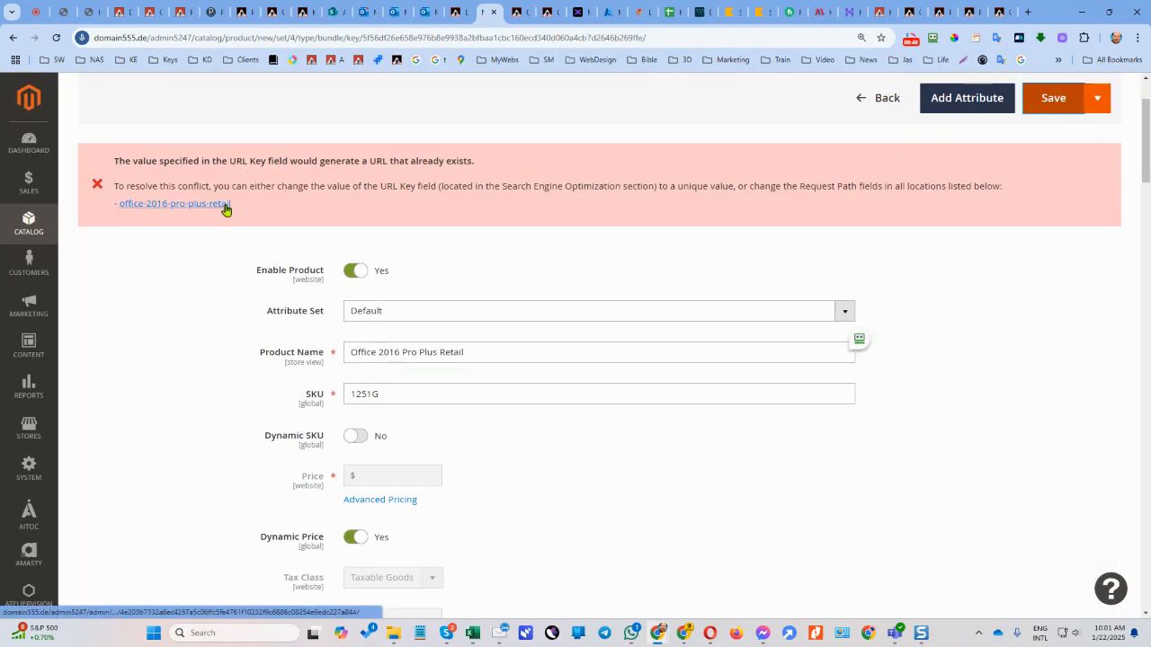
Step: Copy the conflicting URL key office-2016-pro-plus-retail from the error message above the product form
scroll(225, 207, down, 20)
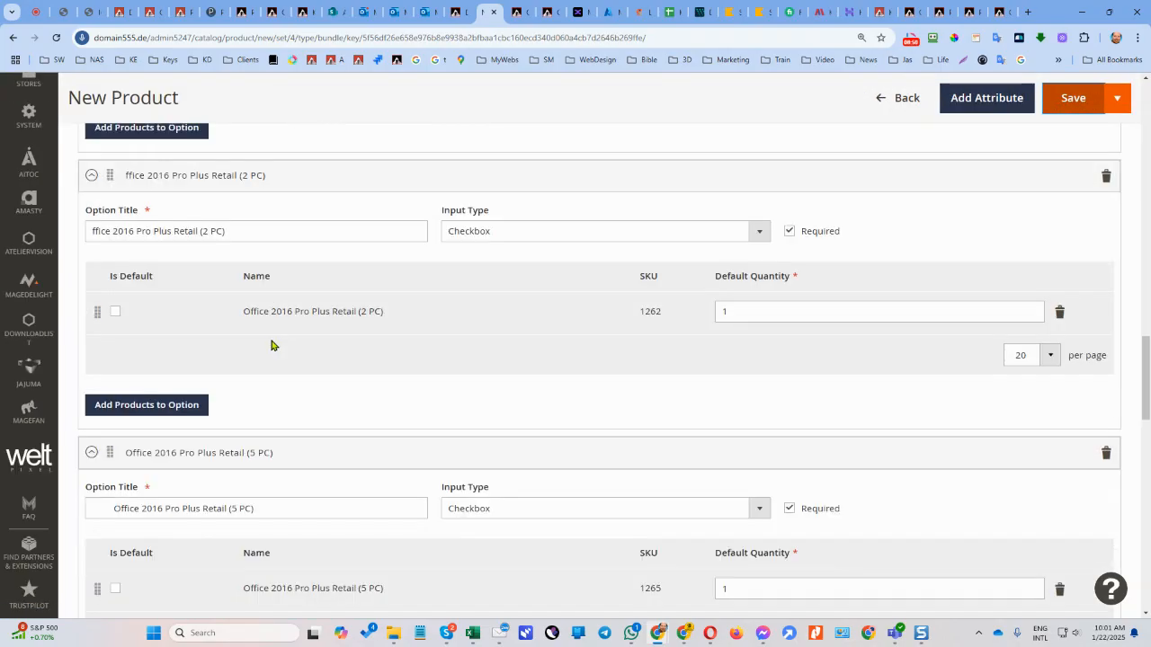
scroll(278, 354, down, 9)
scroll(301, 335, up, 12)
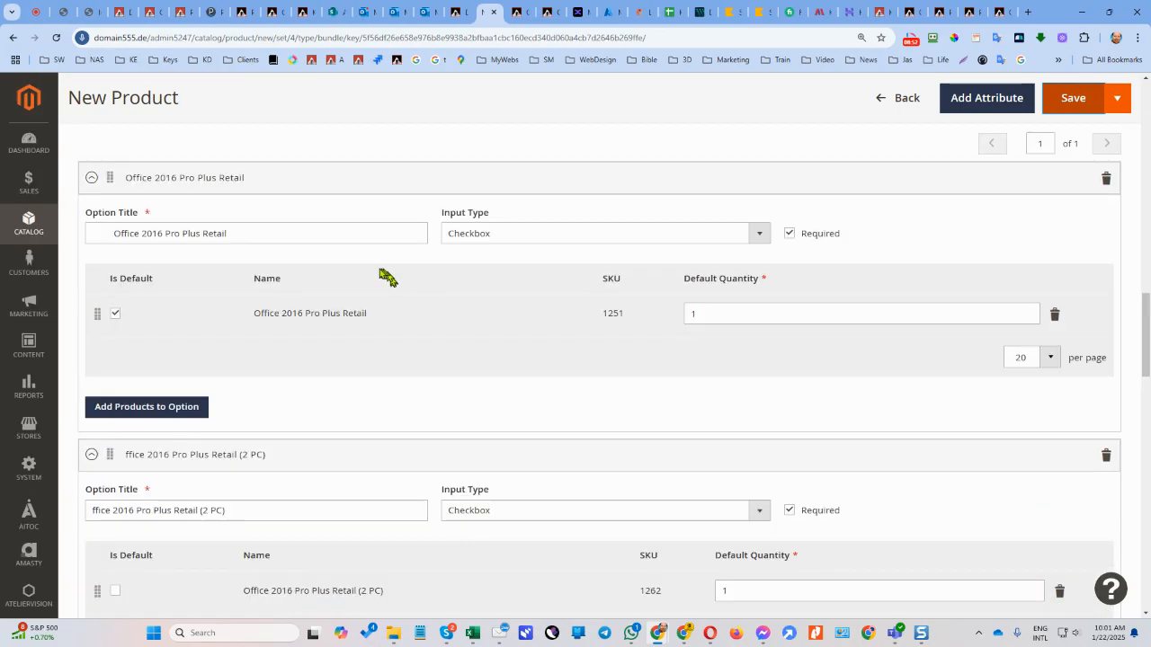
scroll(387, 277, up, 17)
drag(232, 314, 118, 316)
key(ctrl+c)
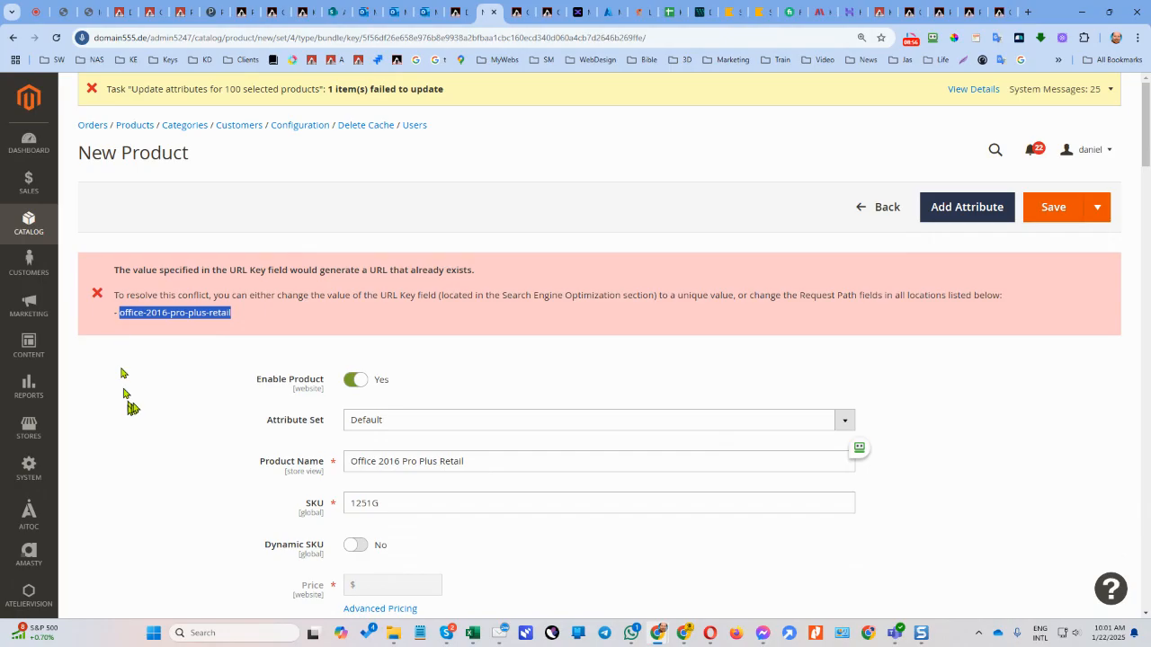
Step: Set the product's URL key to office-2016-pro-plus-retail2 and save the product
scroll(302, 367, down, 20)
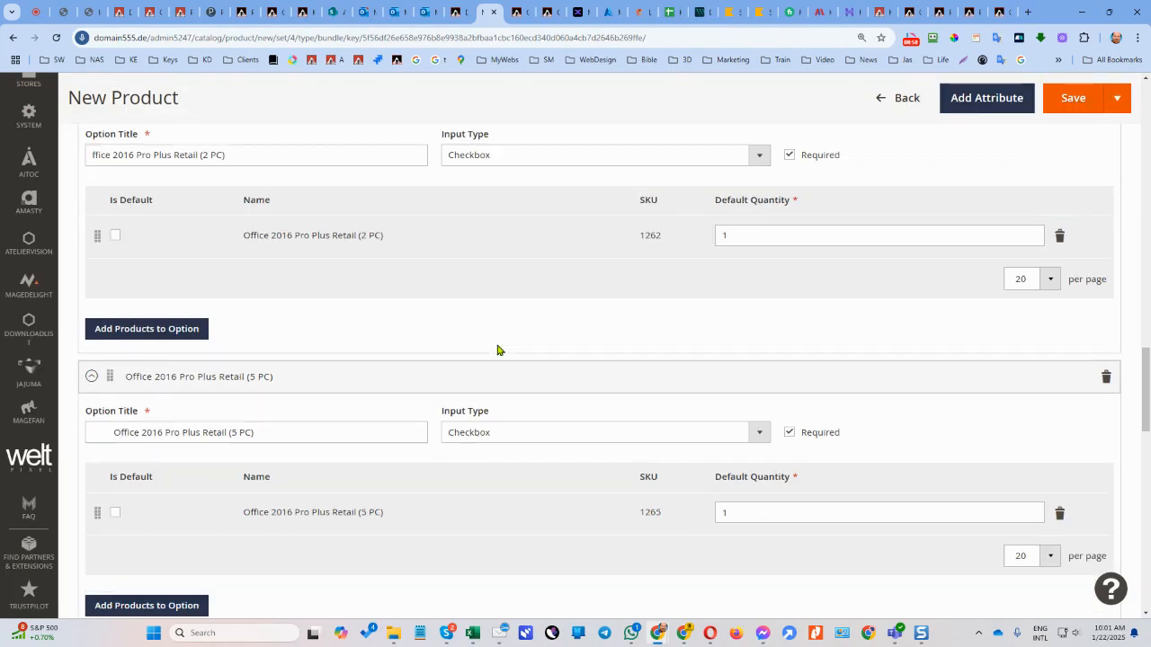
scroll(495, 359, down, 4)
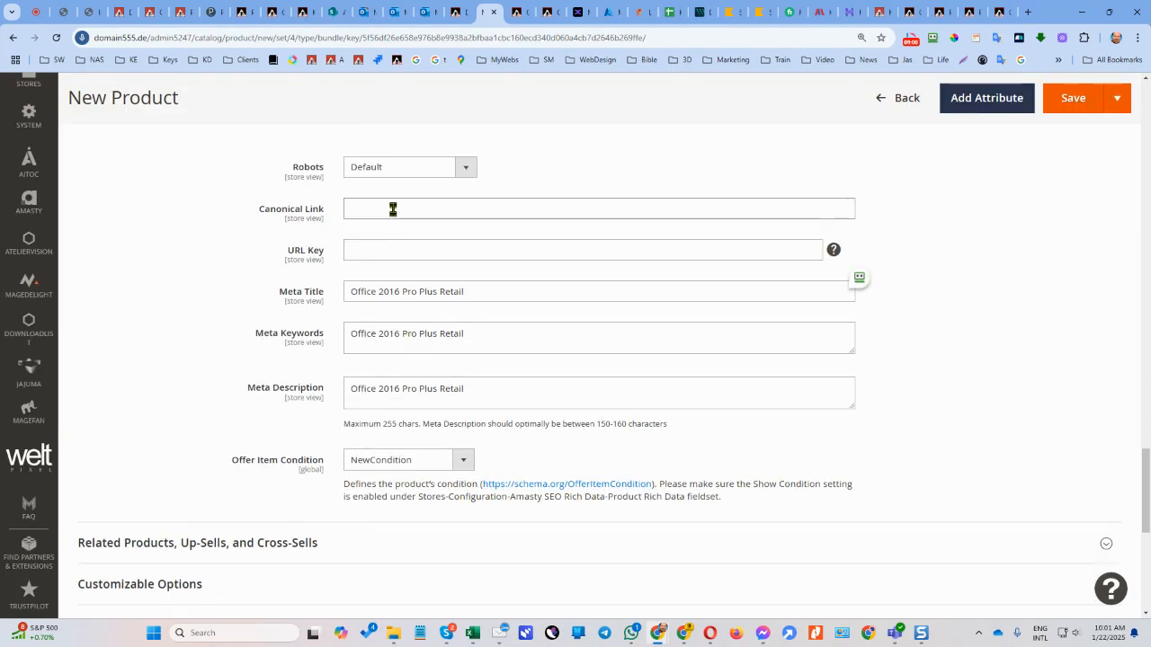
click(416, 254)
key(ctrl+v)
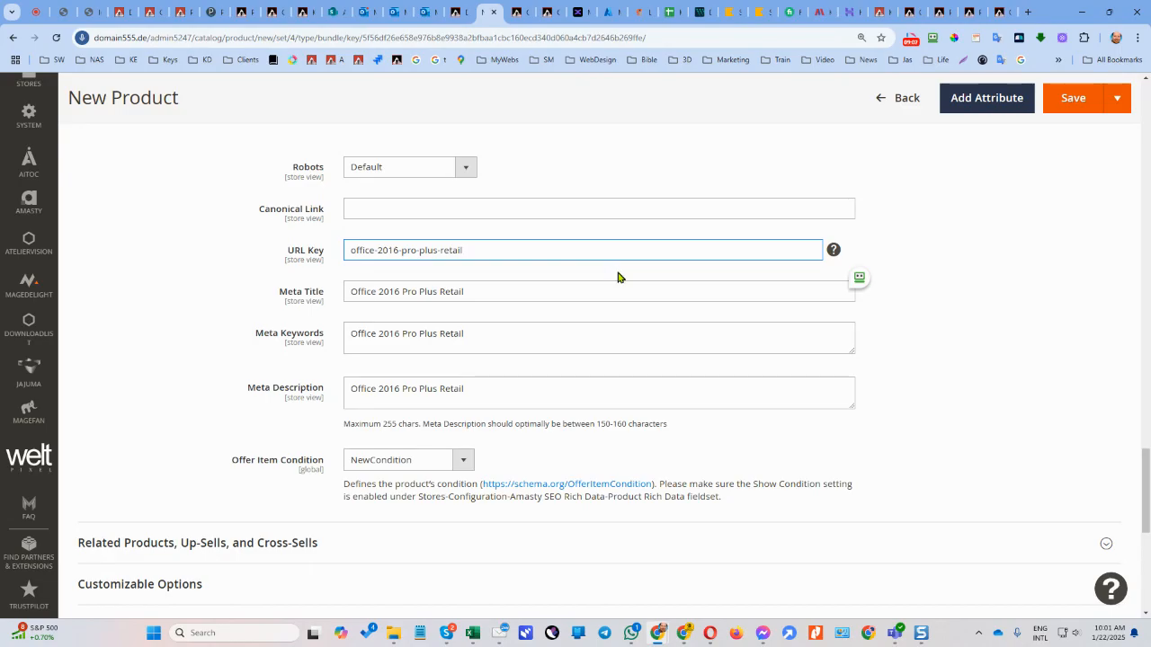
click(1079, 97)
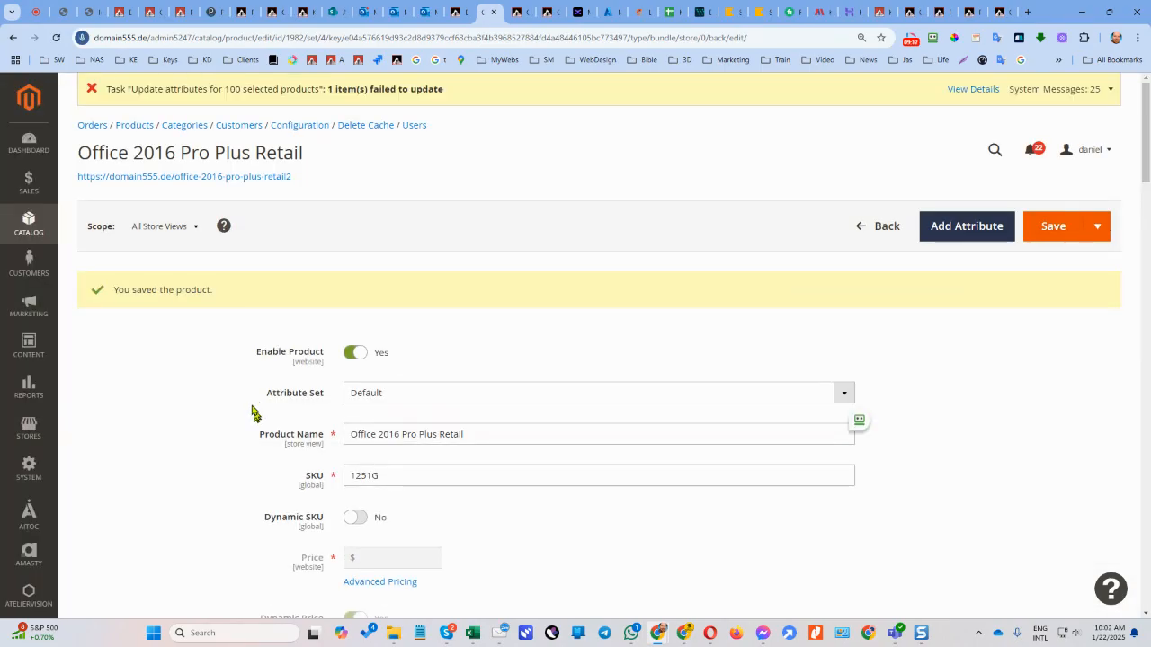
Step: Open the saved product's storefront page in a new tab and inspect its variant choices and price box
right_click(230, 180)
click(269, 195)
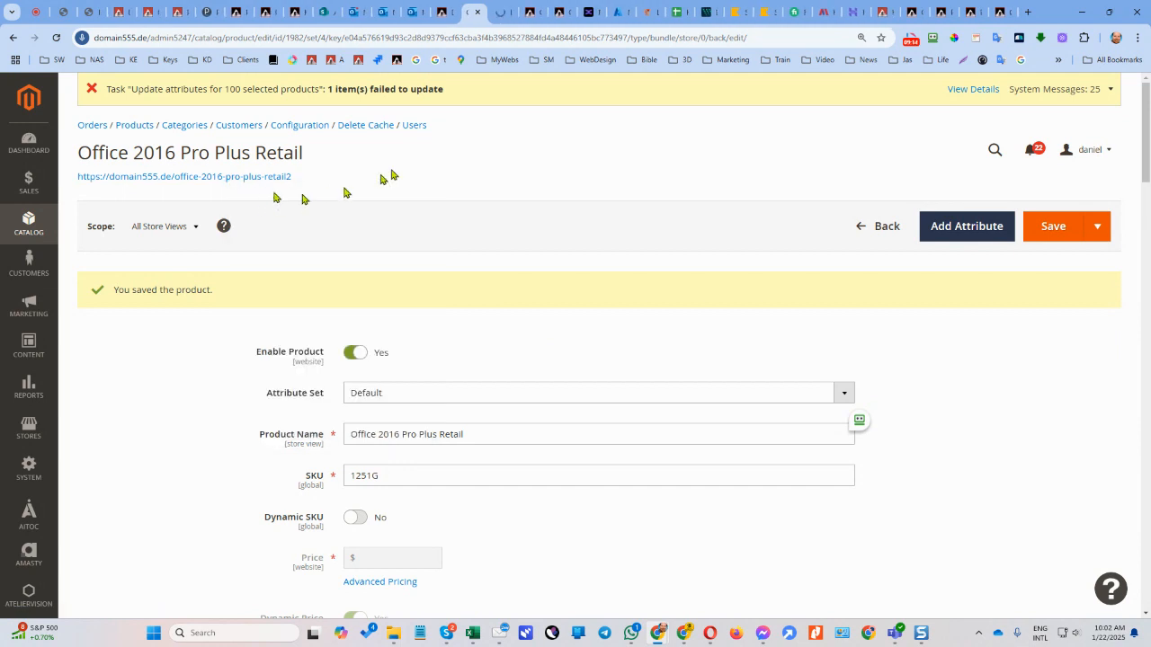
click(501, 18)
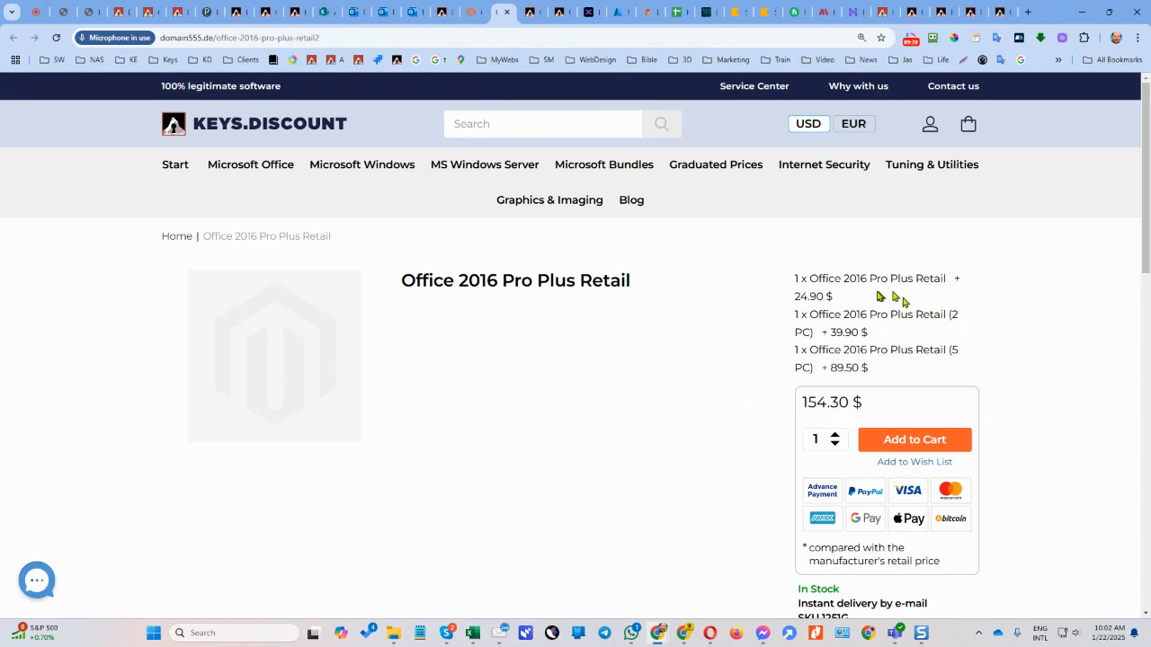
scroll(863, 369, down, 3)
scroll(866, 388, up, 3)
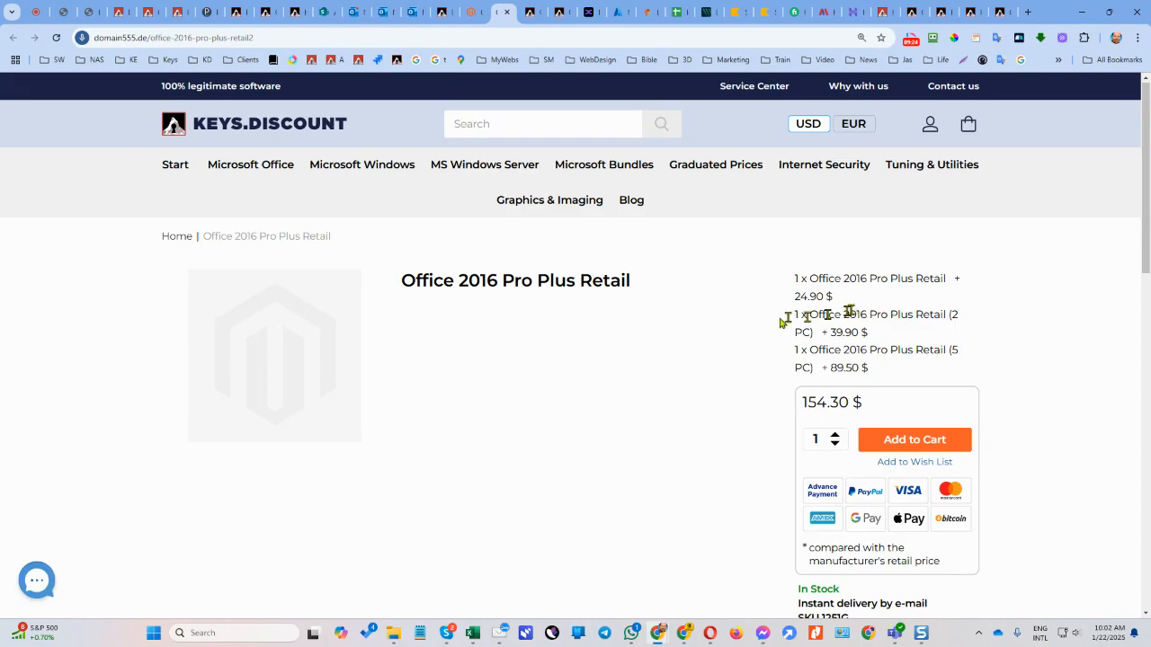
Step: Compare the variant selection on the Office 2021 Standard storefront page with the new Office 2016 Pro Plus Retail page
click(469, 16)
click(520, 15)
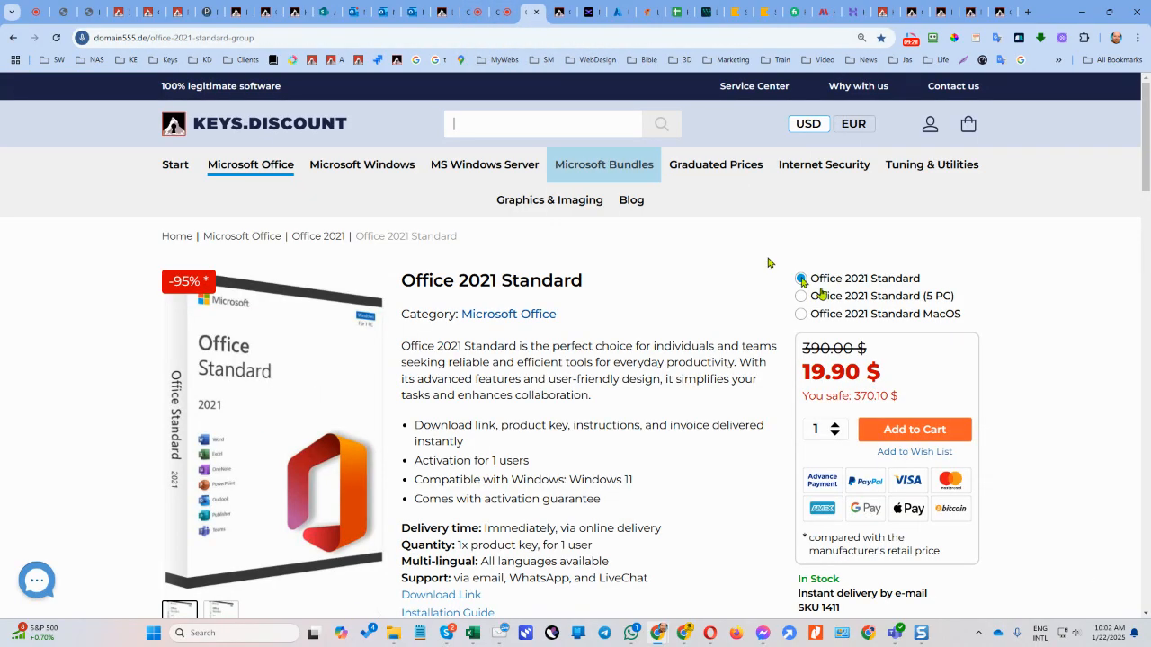
scroll(809, 280, down, 2)
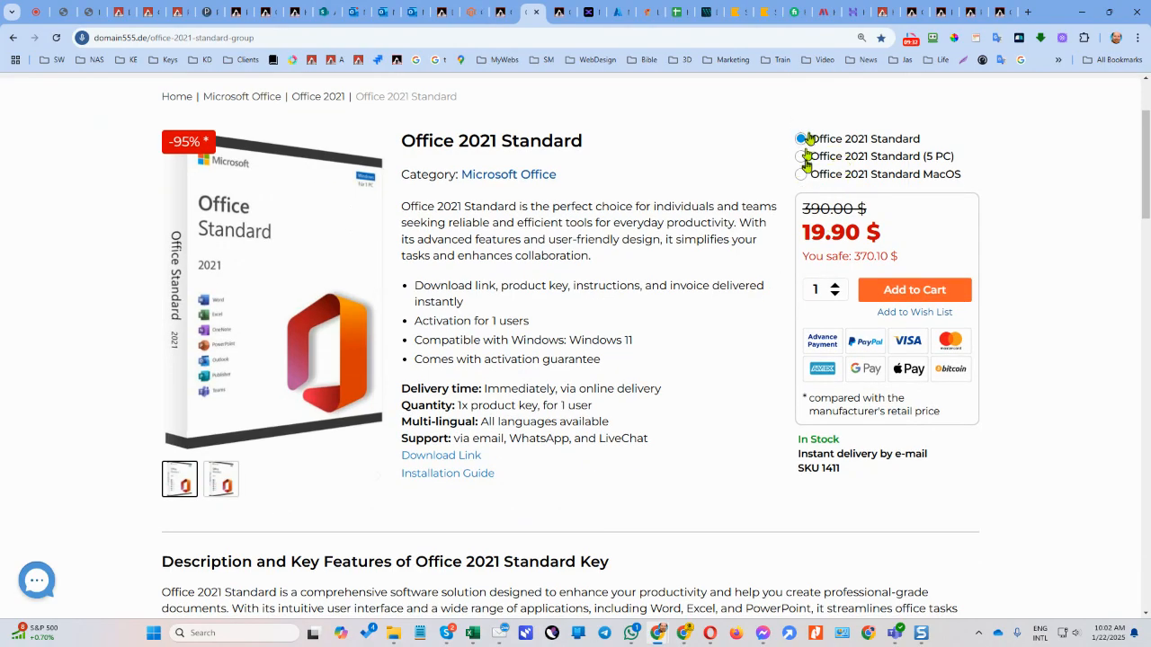
scroll(800, 159, up, 2)
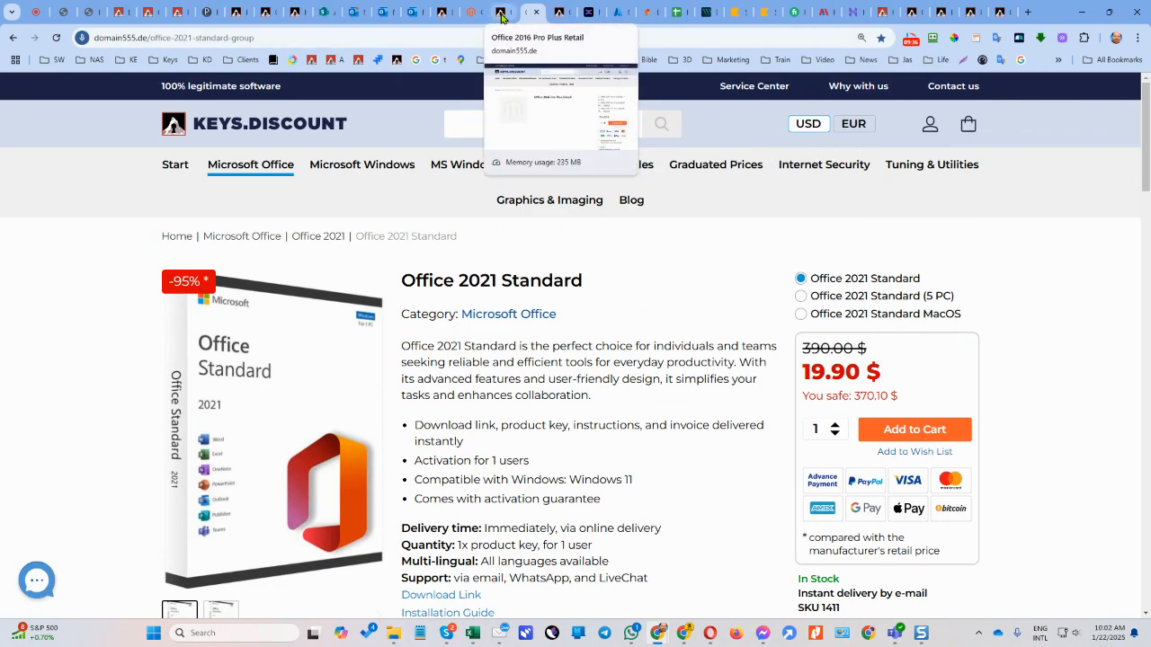
scroll(715, 386, down, 4)
scroll(883, 350, up, 4)
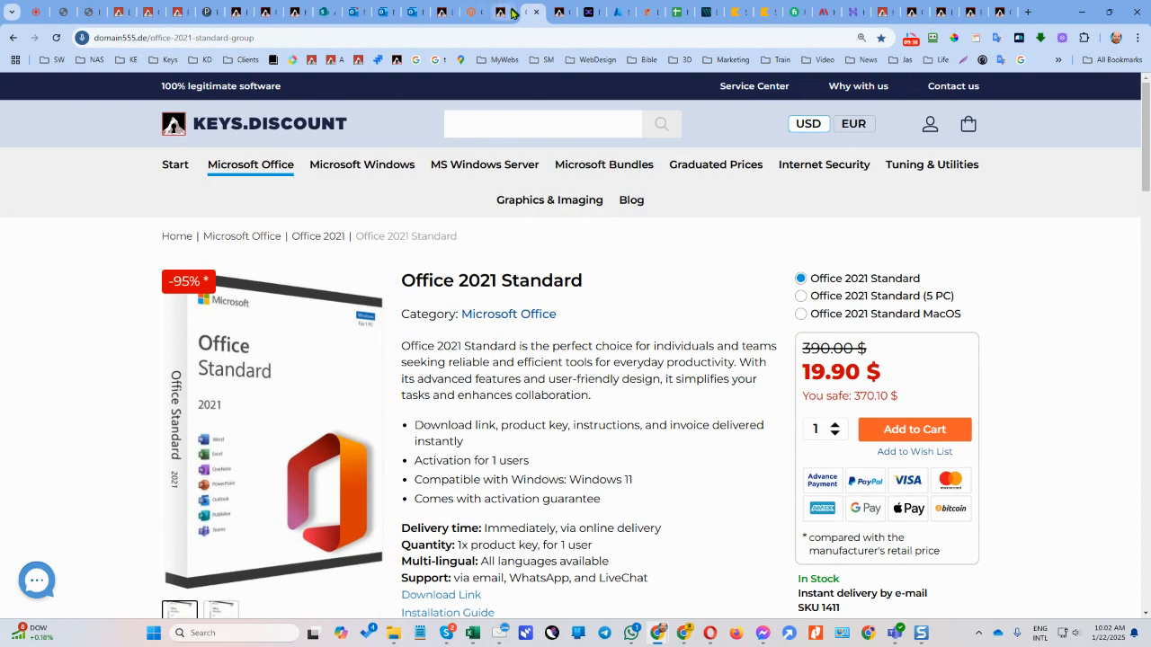
click(508, 13)
Step: Replace the Download Links admin page with the product catalog and search it for 1411
click(477, 17)
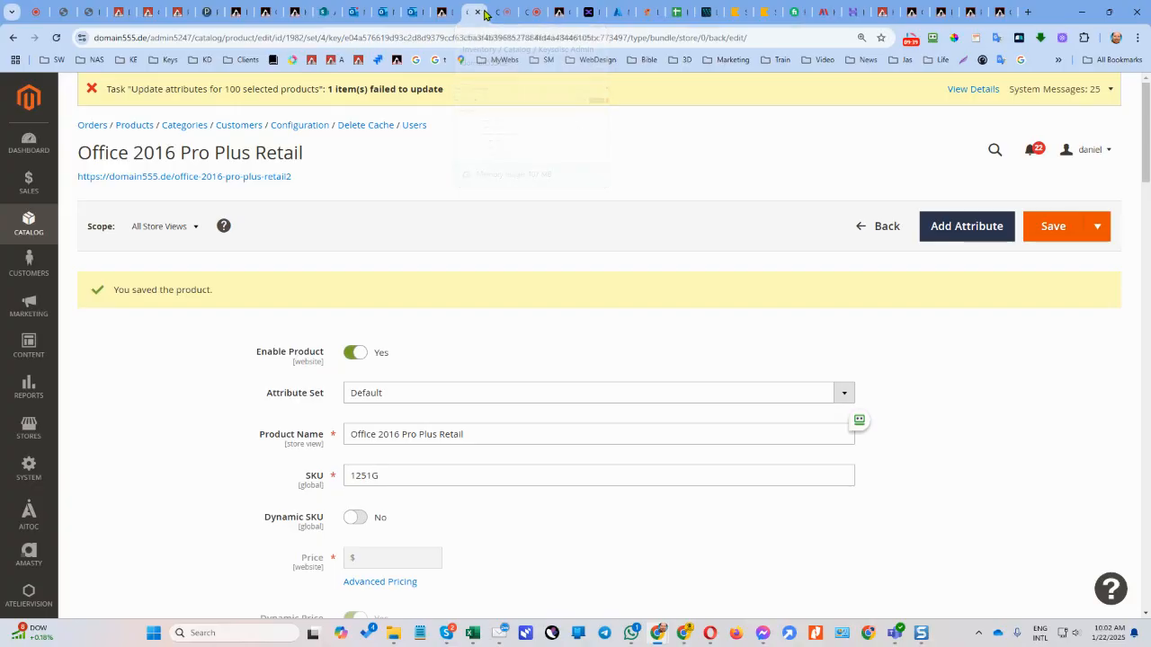
click(440, 11)
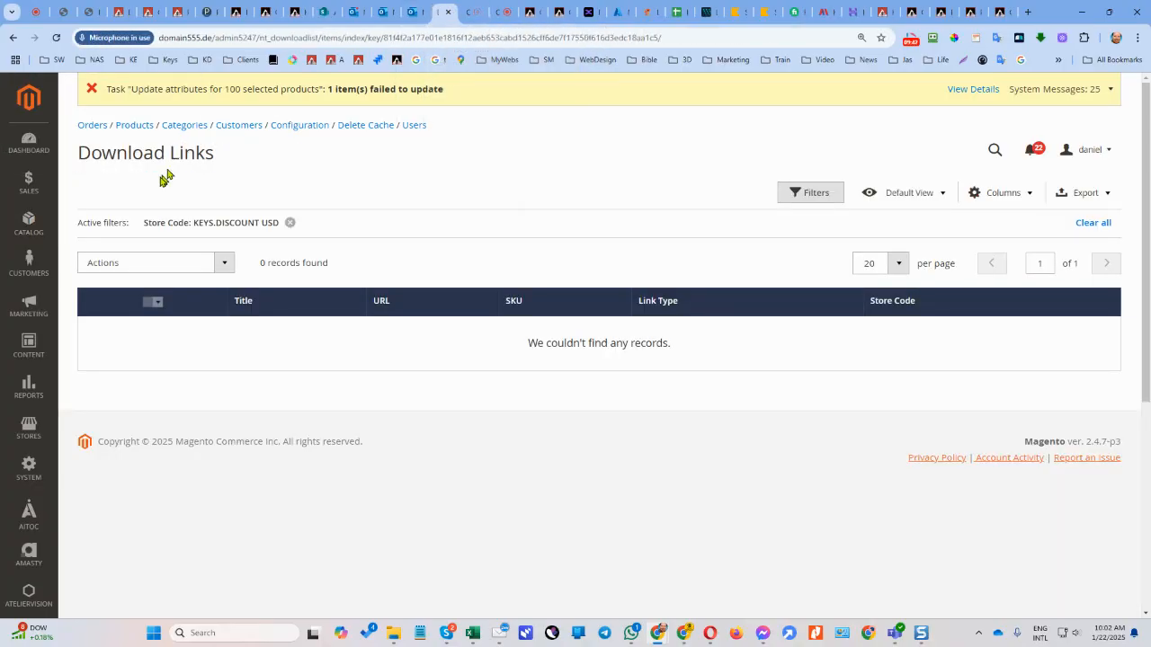
click(36, 223)
click(84, 186)
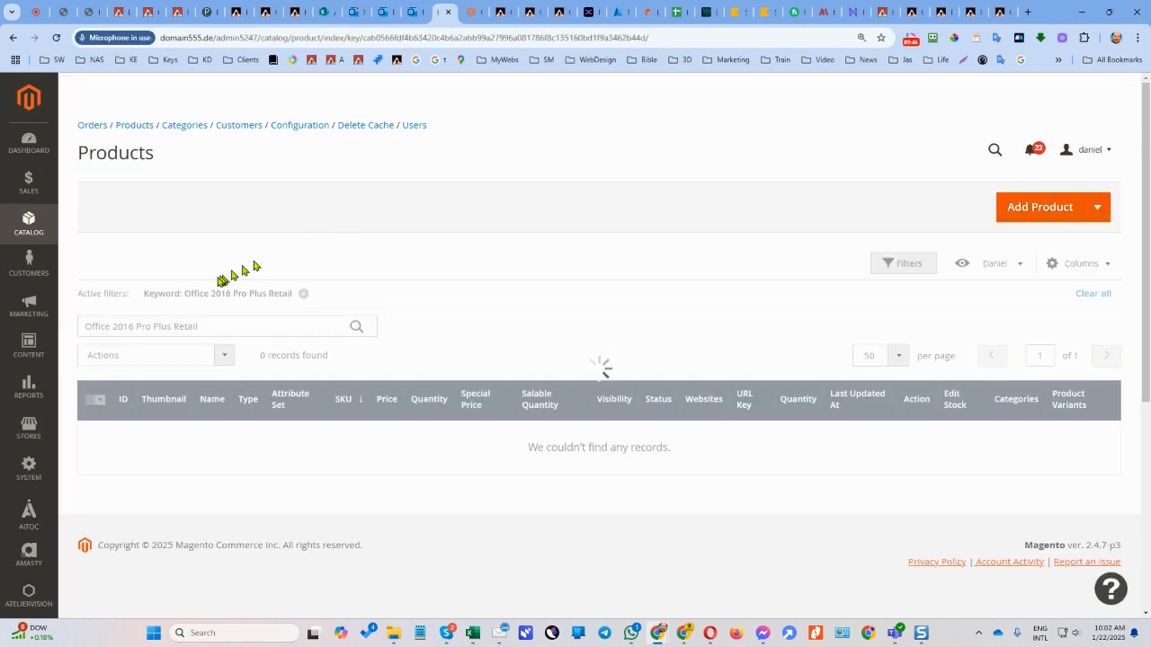
drag(216, 325, 79, 325)
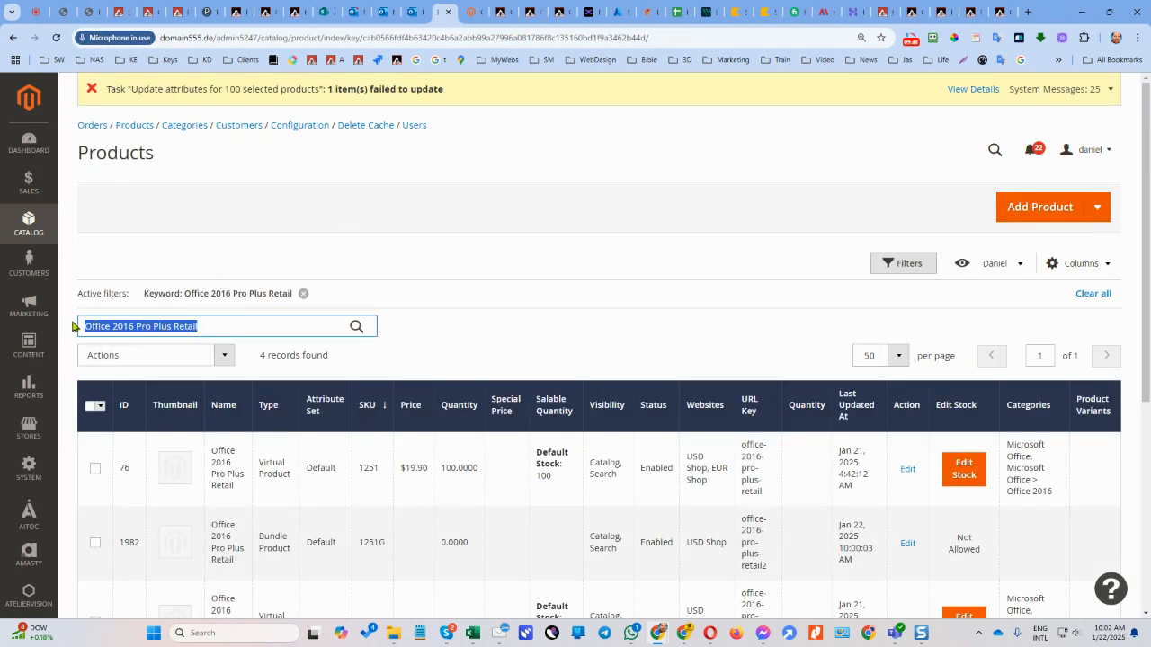
text(1411)
key(Return)
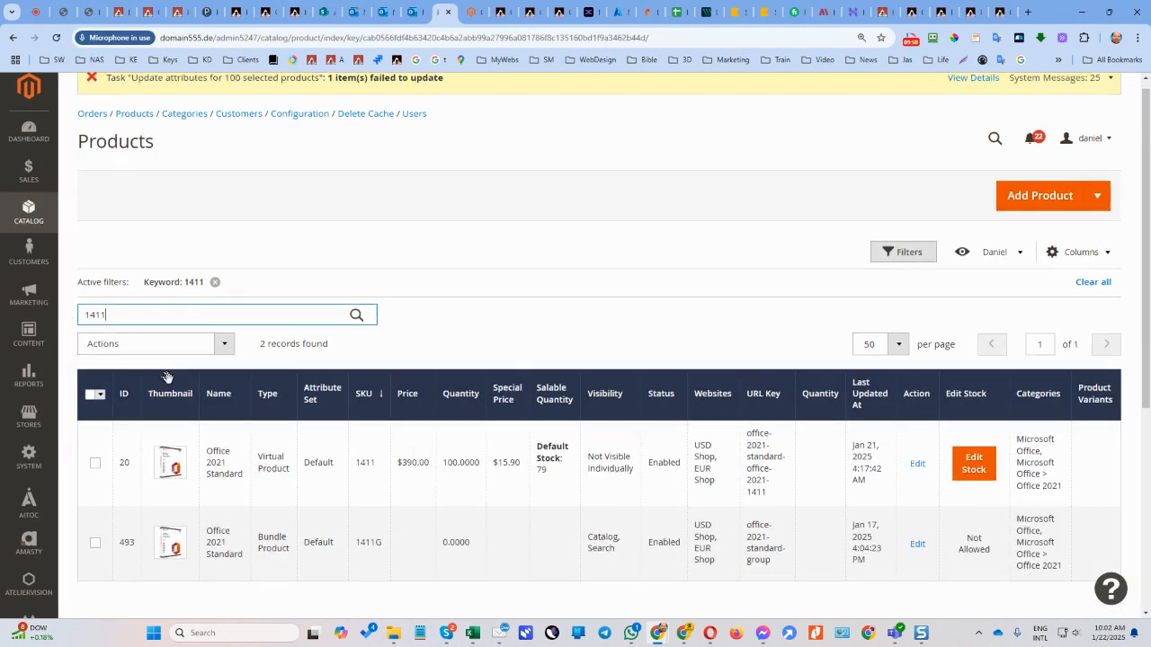
Step: Open the Office 2021 Standard bundle product 1411G and examine the Required and default settings of its bundle options
scroll(180, 387, down, 2)
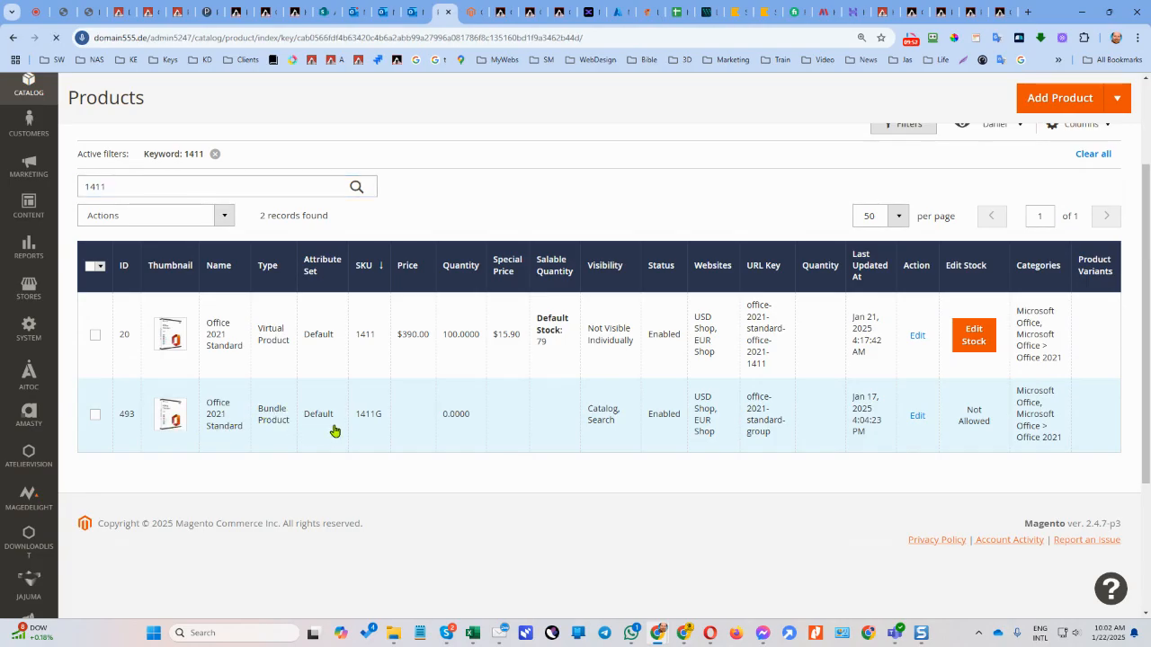
scroll(323, 431, down, 5)
scroll(306, 433, down, 8)
scroll(269, 404, up, 2)
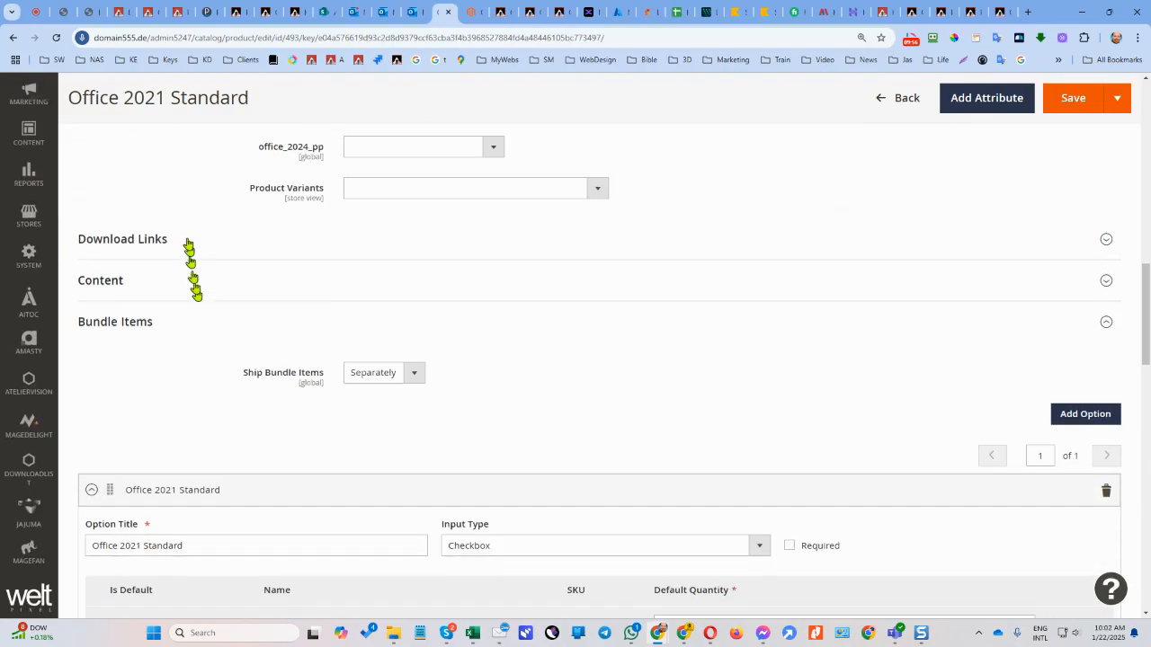
scroll(329, 385, down, 3)
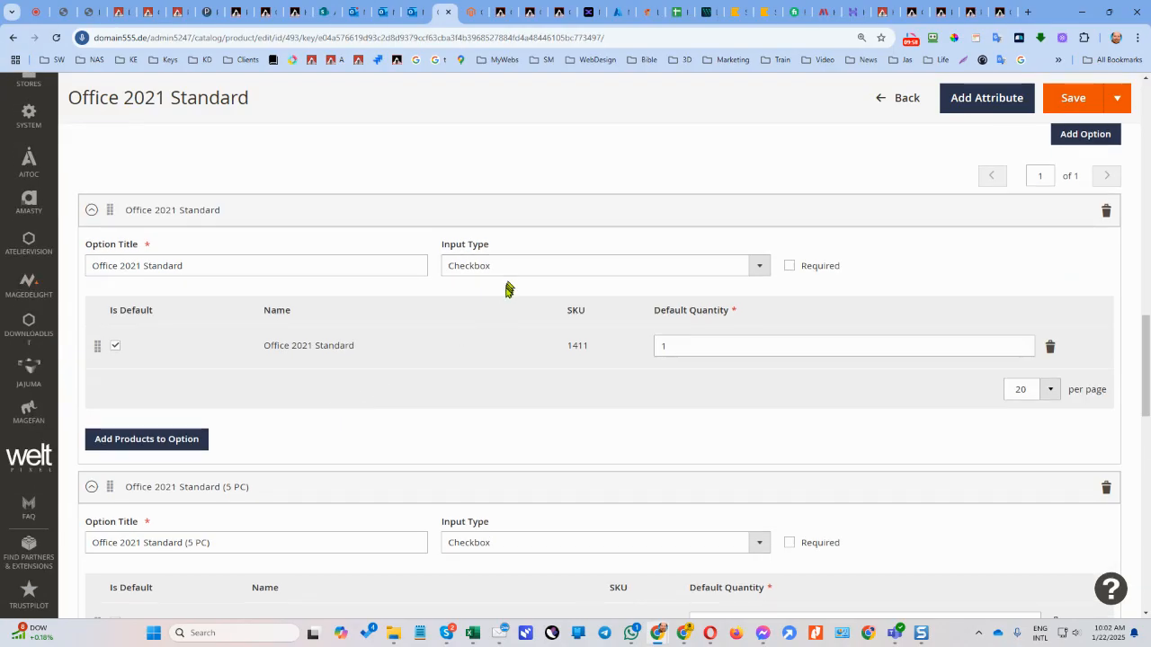
scroll(726, 296, down, 5)
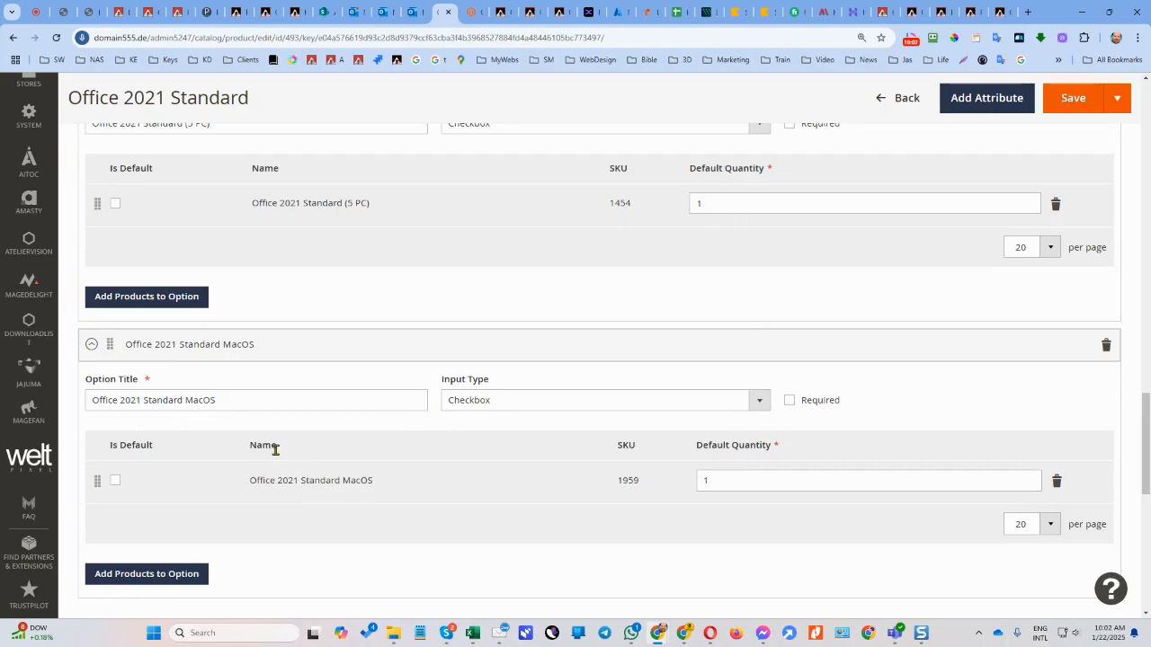
Step: Examine the remaining bundle options and the Design and Schedule Design Update settings of the Office 2021 Standard product
scroll(276, 451, up, 5)
scroll(277, 456, down, 11)
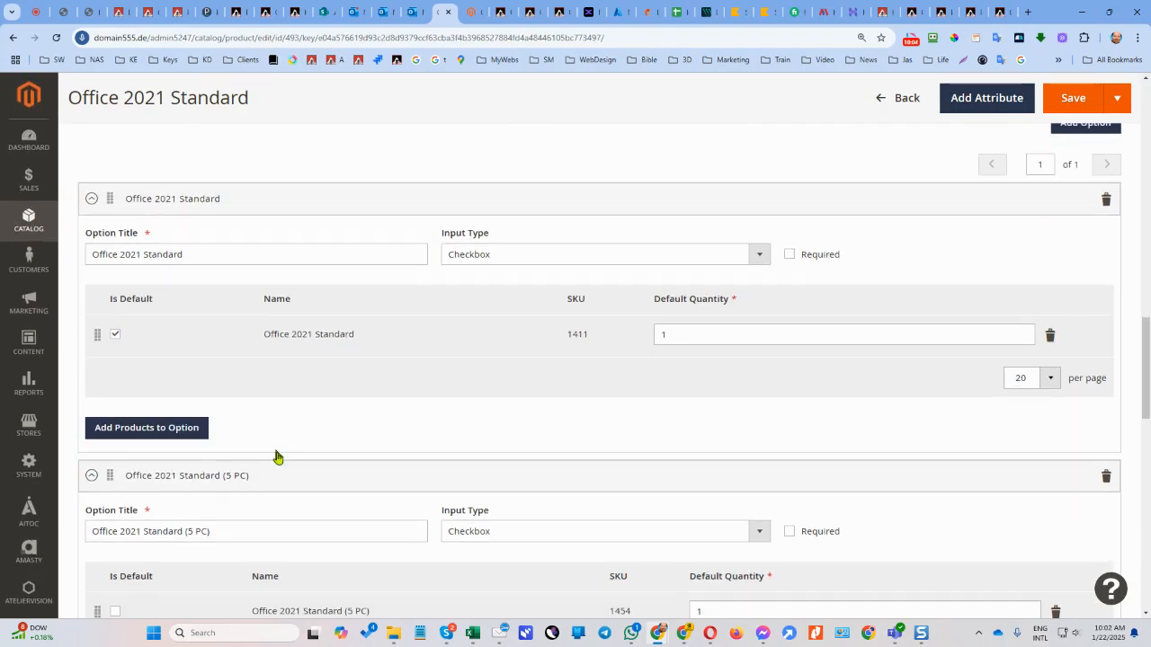
scroll(326, 460, up, 2)
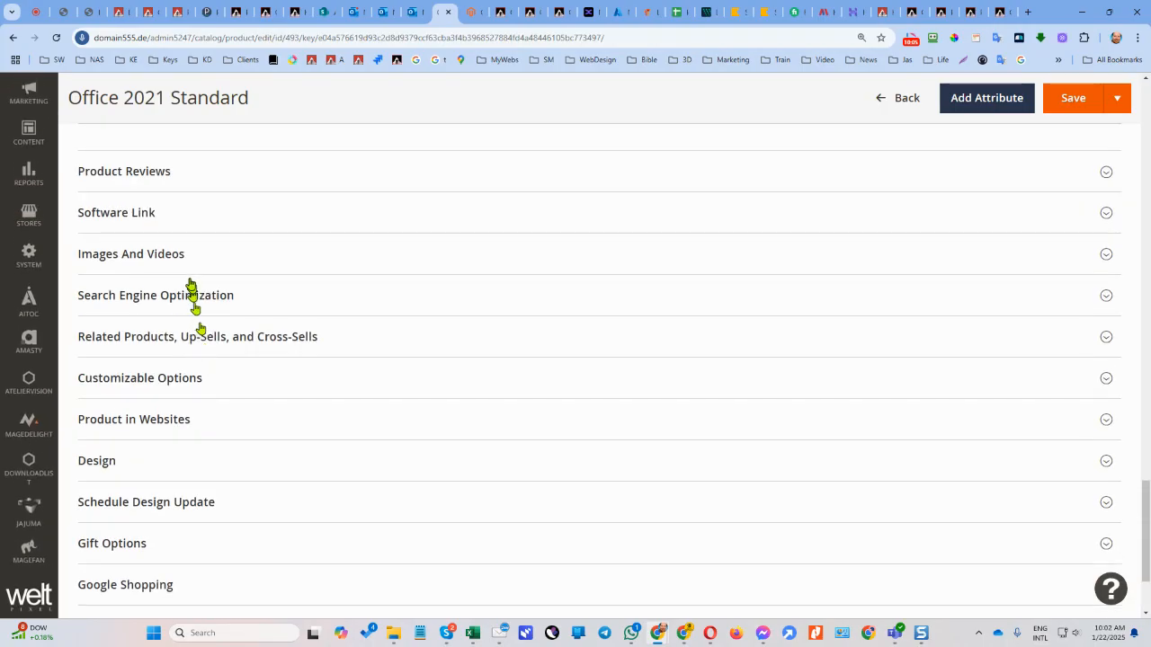
click(176, 494)
click(176, 479)
scroll(421, 457, down, 2)
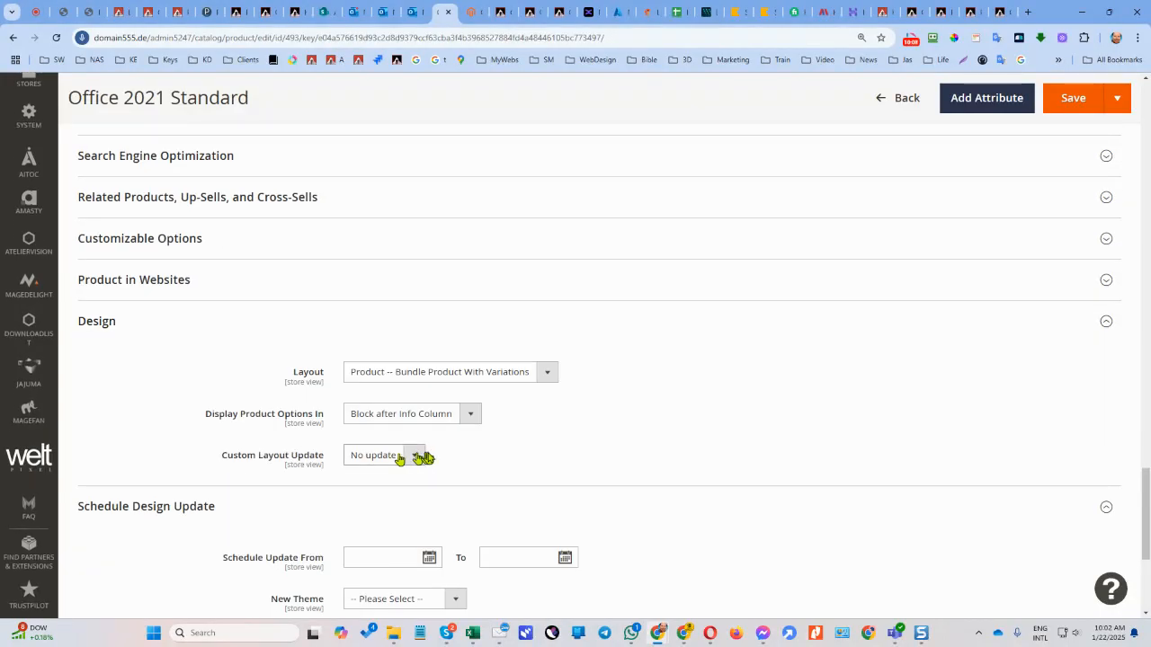
scroll(428, 459, down, 4)
scroll(454, 346, up, 5)
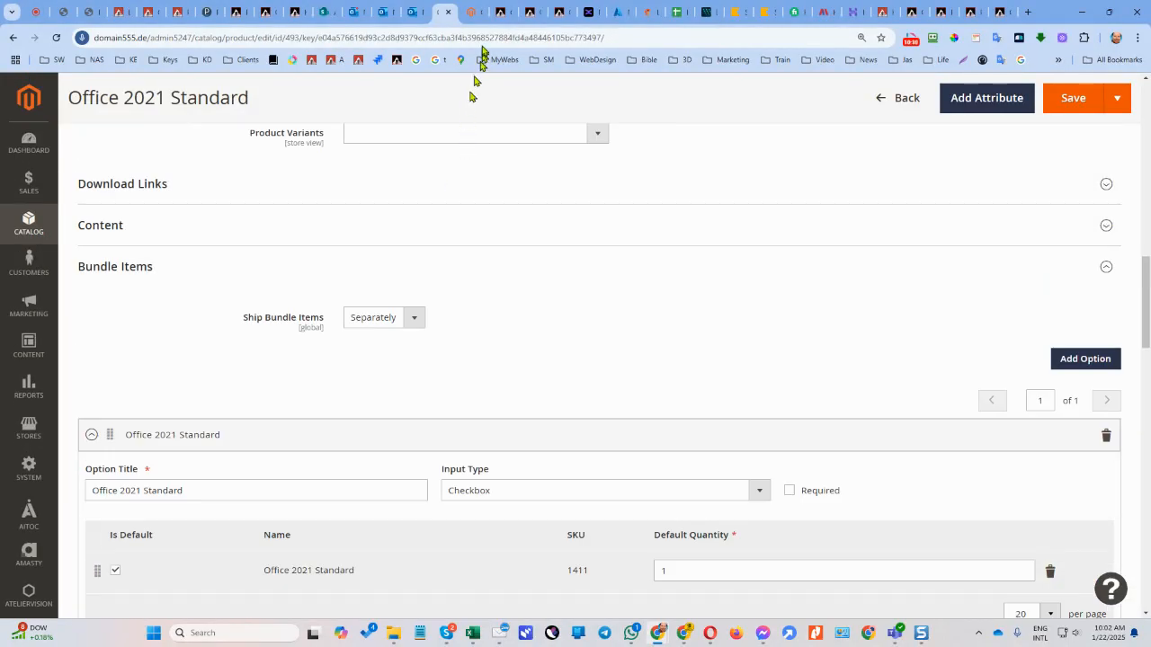
Step: Make all three bundle options of the Office 2016 Pro Plus Retail product not required and save the product
click(469, 11)
scroll(431, 378, down, 5)
scroll(391, 422, down, 8)
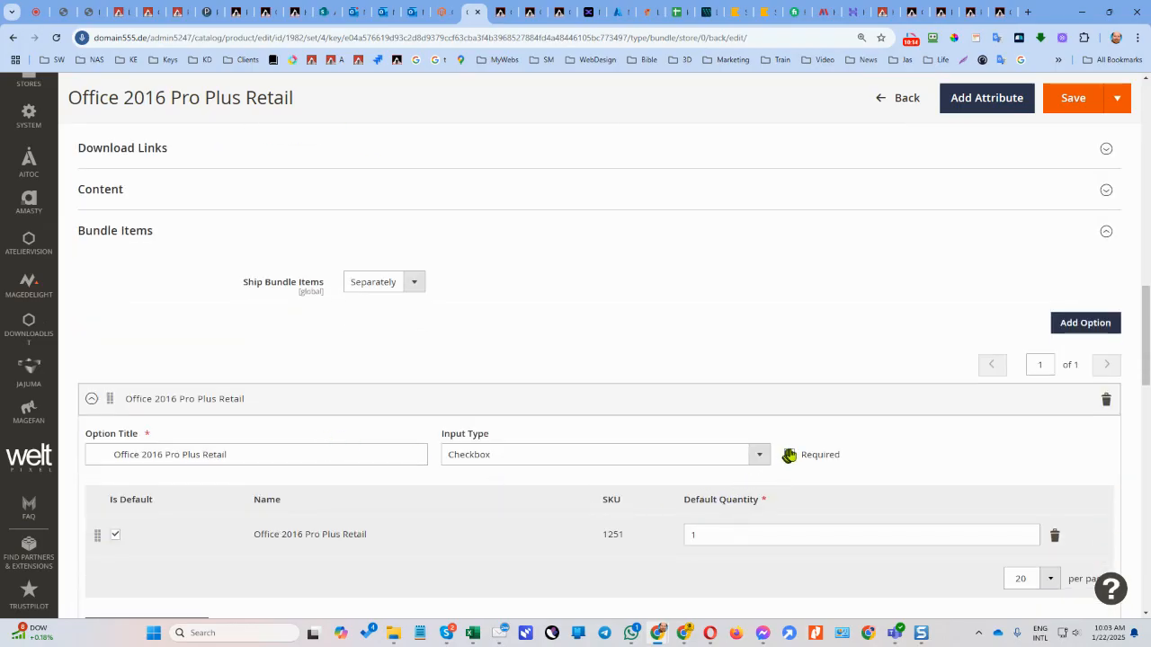
scroll(797, 459, down, 3)
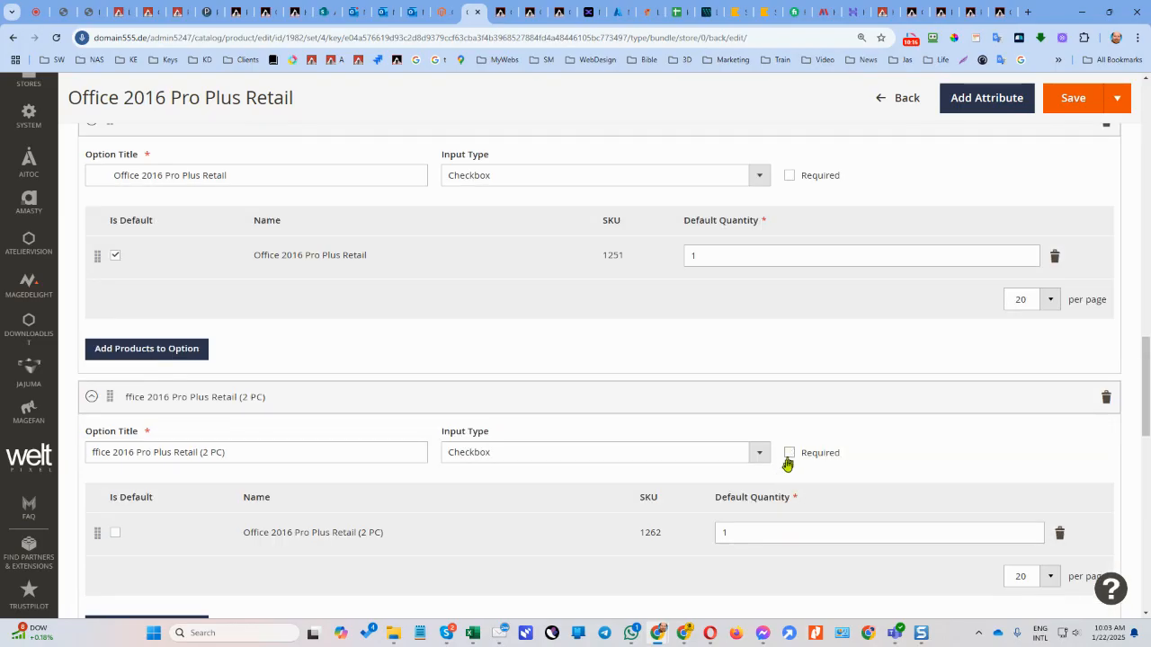
scroll(788, 464, down, 3)
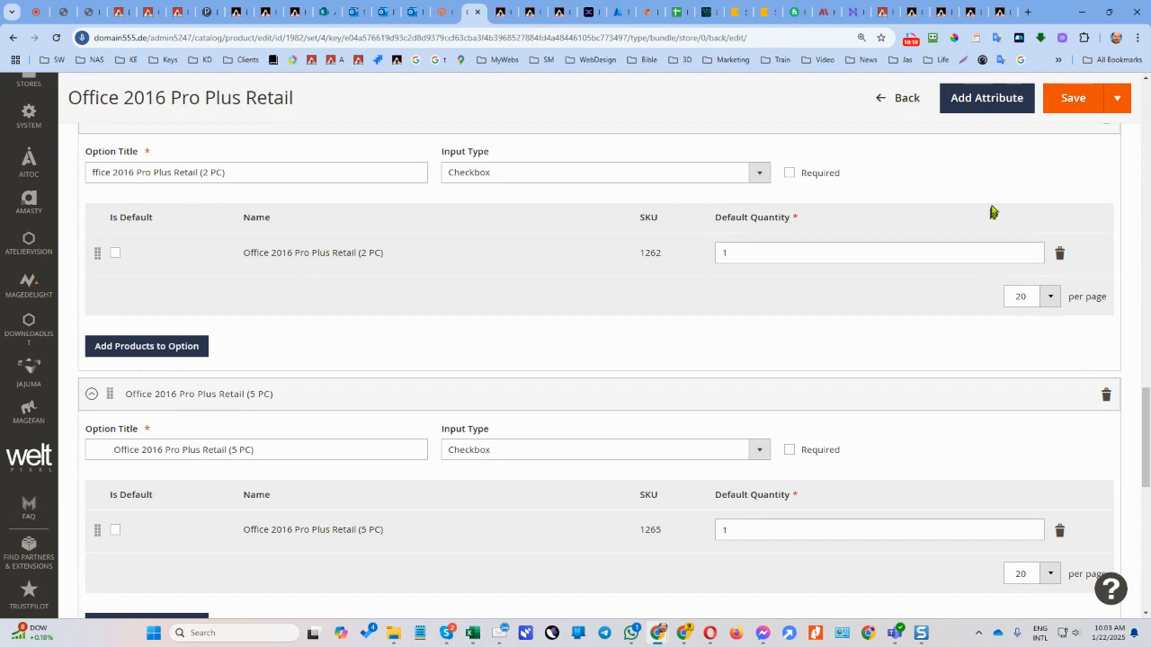
click(1063, 107)
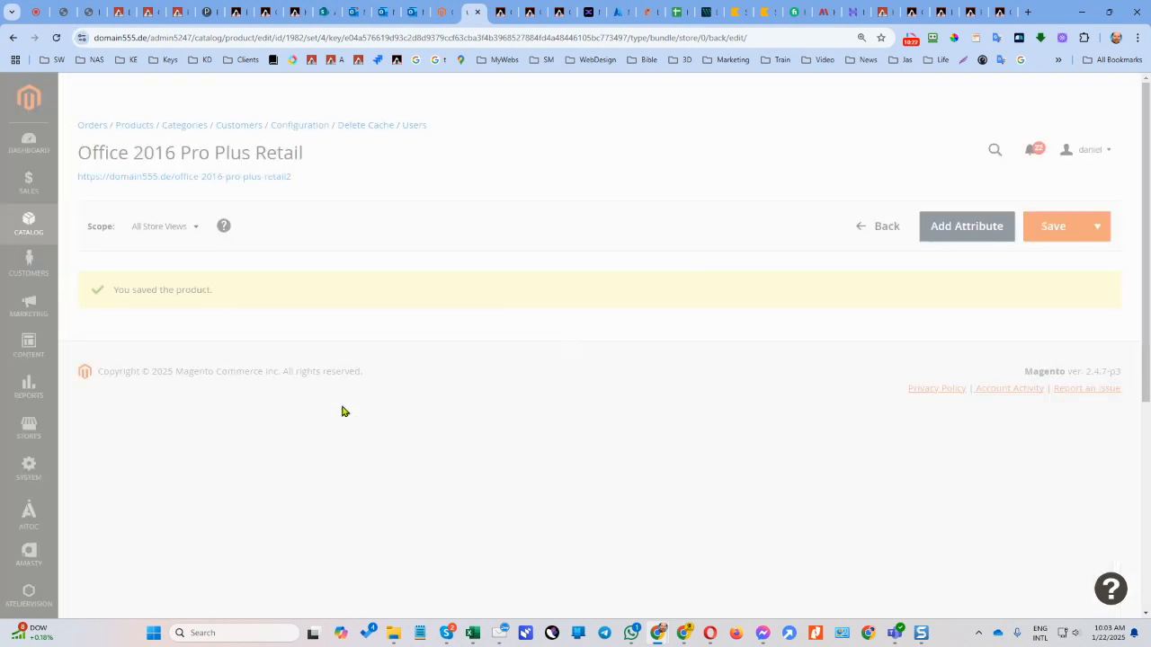
Step: Copy the short description, through the Support line, from the storefront page of the single Office 2016 Pro Plus Retail product, SKU 1251
click(509, 13)
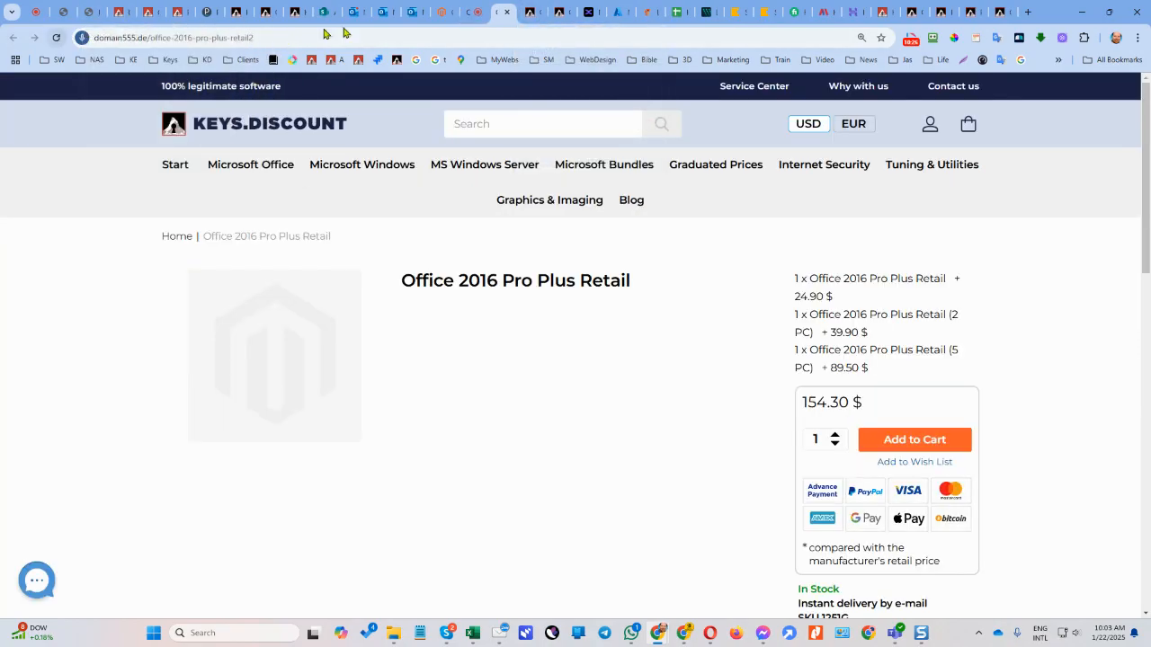
click(556, 12)
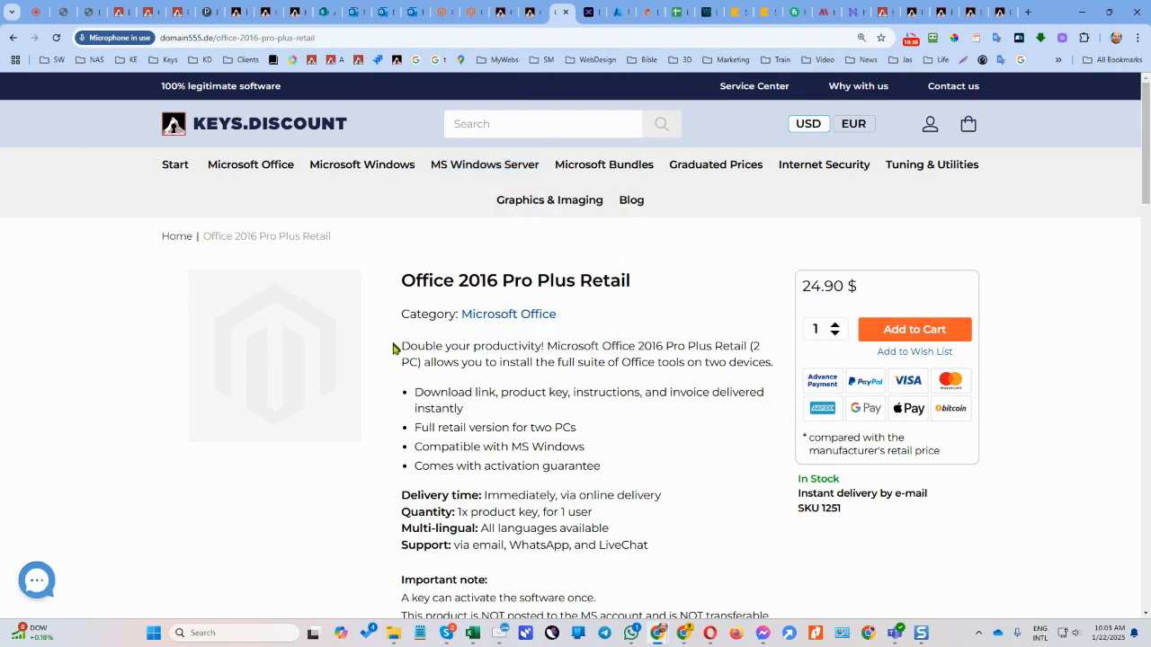
drag(393, 348, 471, 439)
click(511, 488)
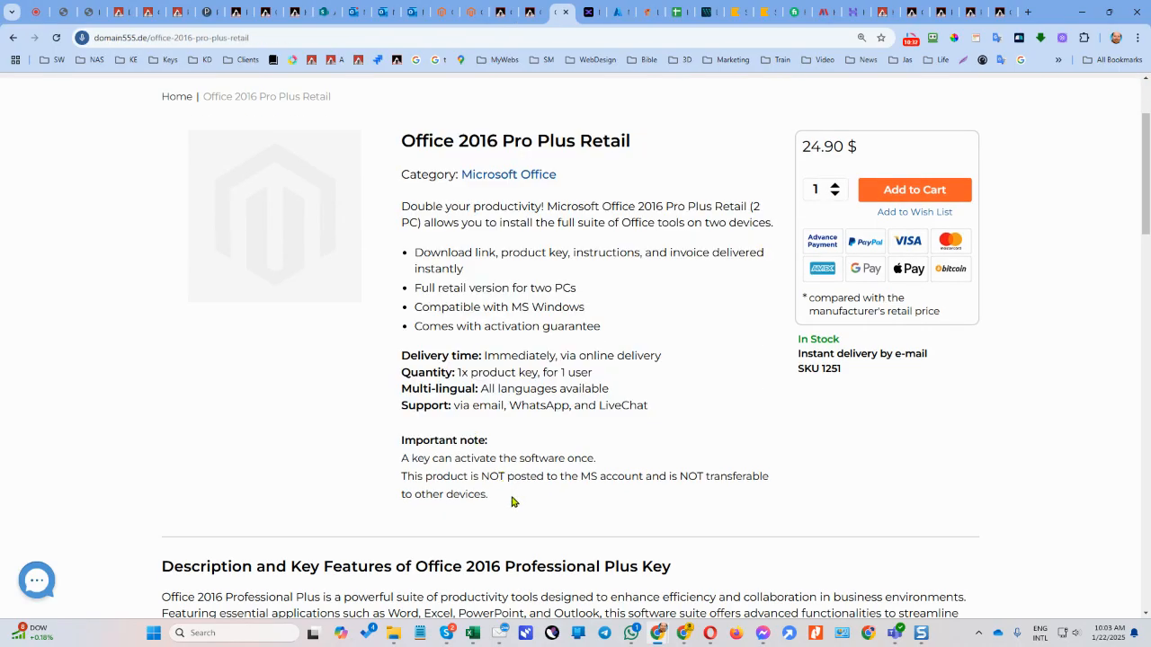
drag(651, 410, 401, 355)
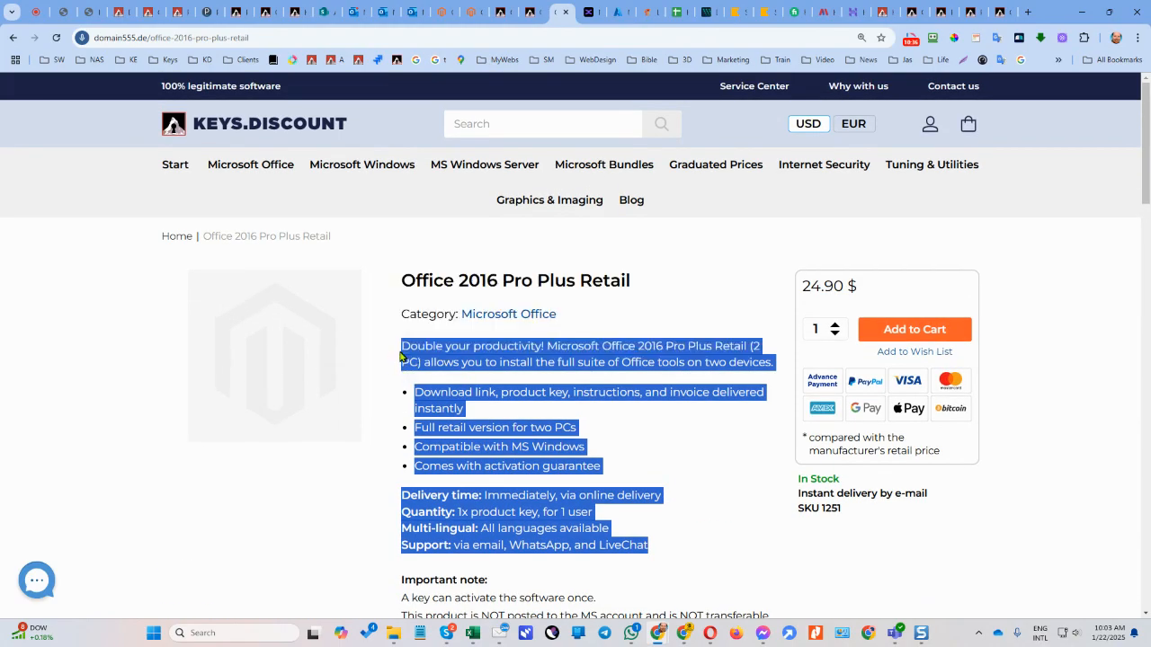
Step: Paste the copied text into the Short Description of bundle product 1251G in the admin
click(469, 12)
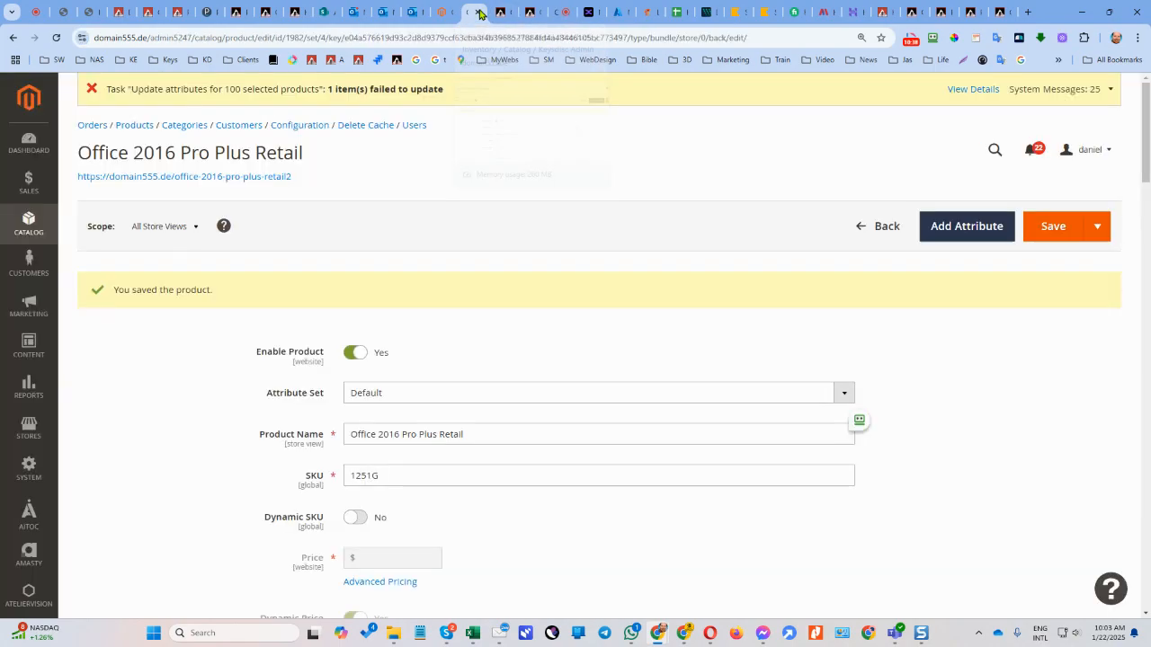
scroll(283, 464, down, 10)
scroll(282, 465, down, 2)
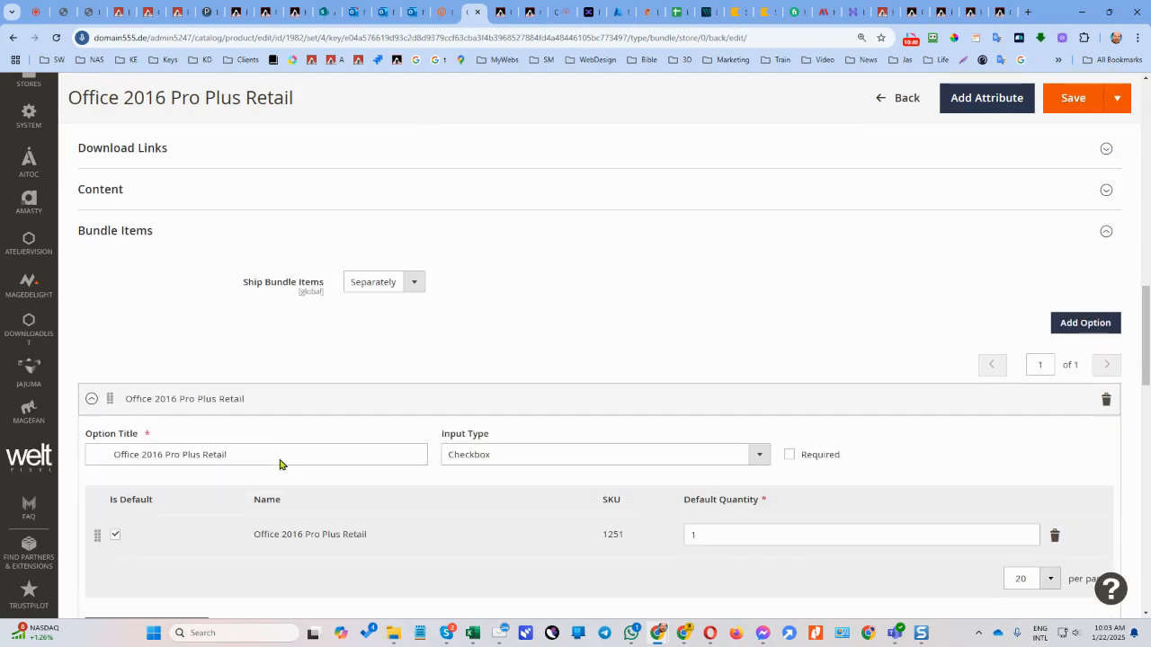
scroll(289, 328, up, 2)
click(288, 331)
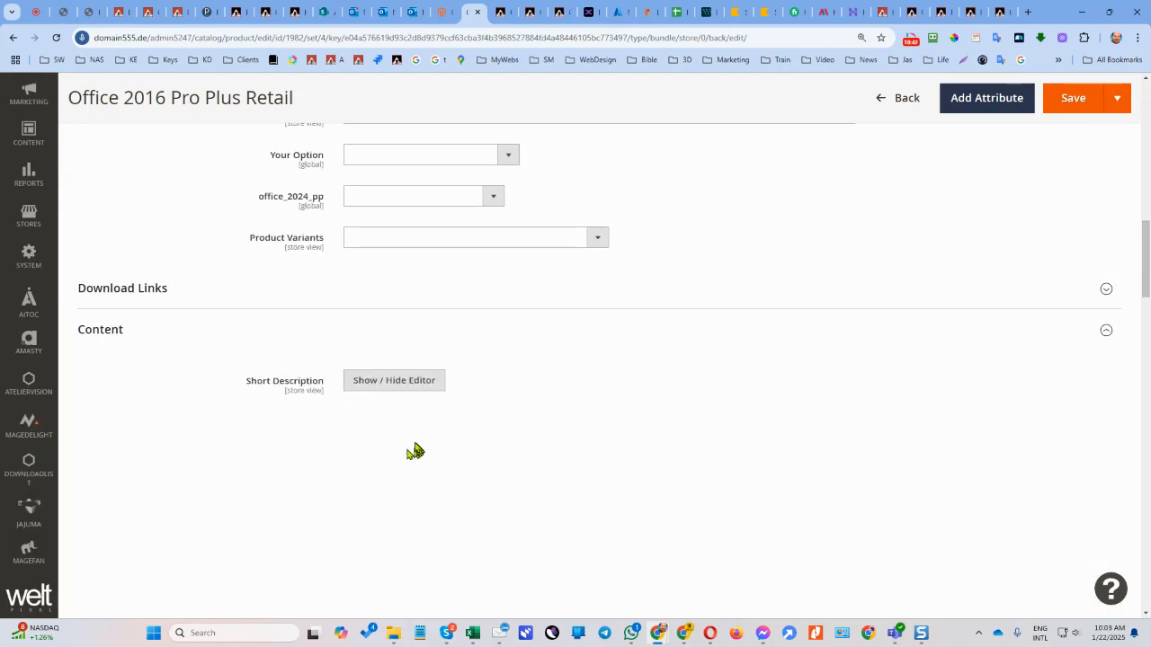
scroll(482, 528, down, 3)
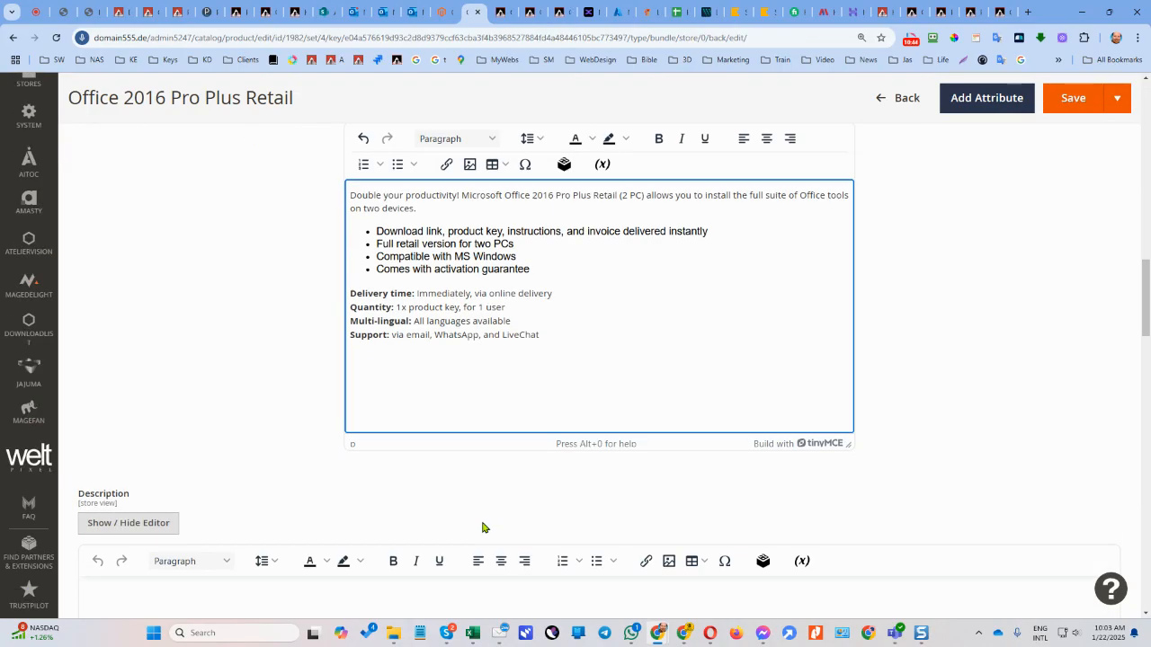
scroll(483, 225, up, 2)
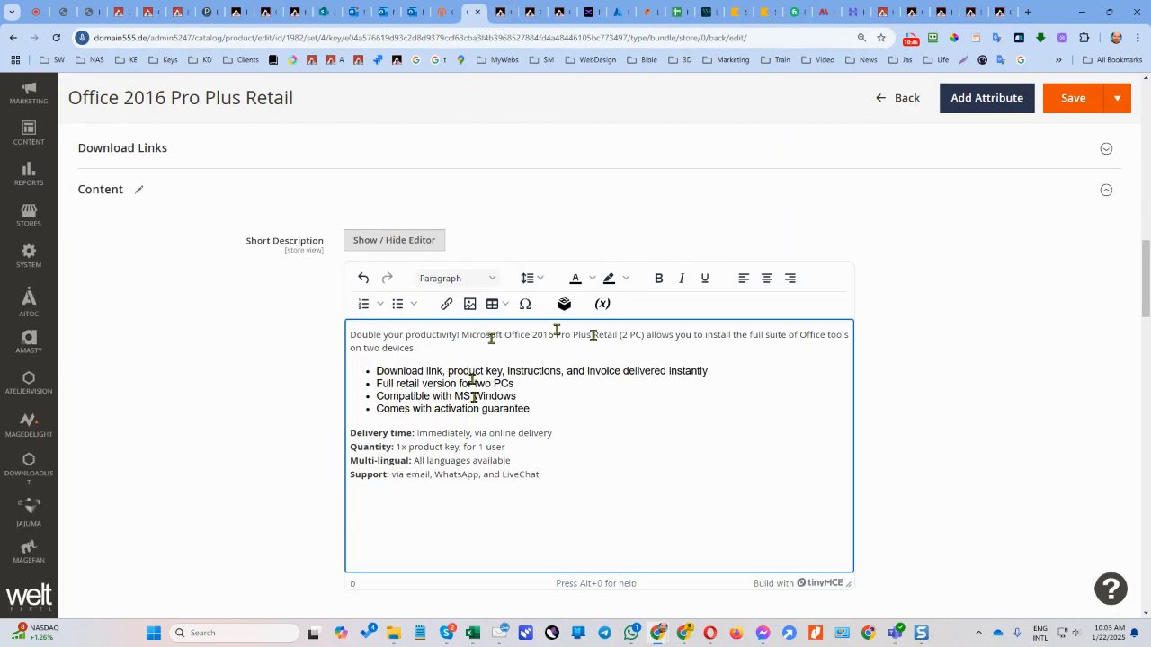
Step: Copy the full product description from the SKU 1251 storefront page, from the "Description and Key Features" heading through the "Unlock Your Productivity Today" line
click(559, 13)
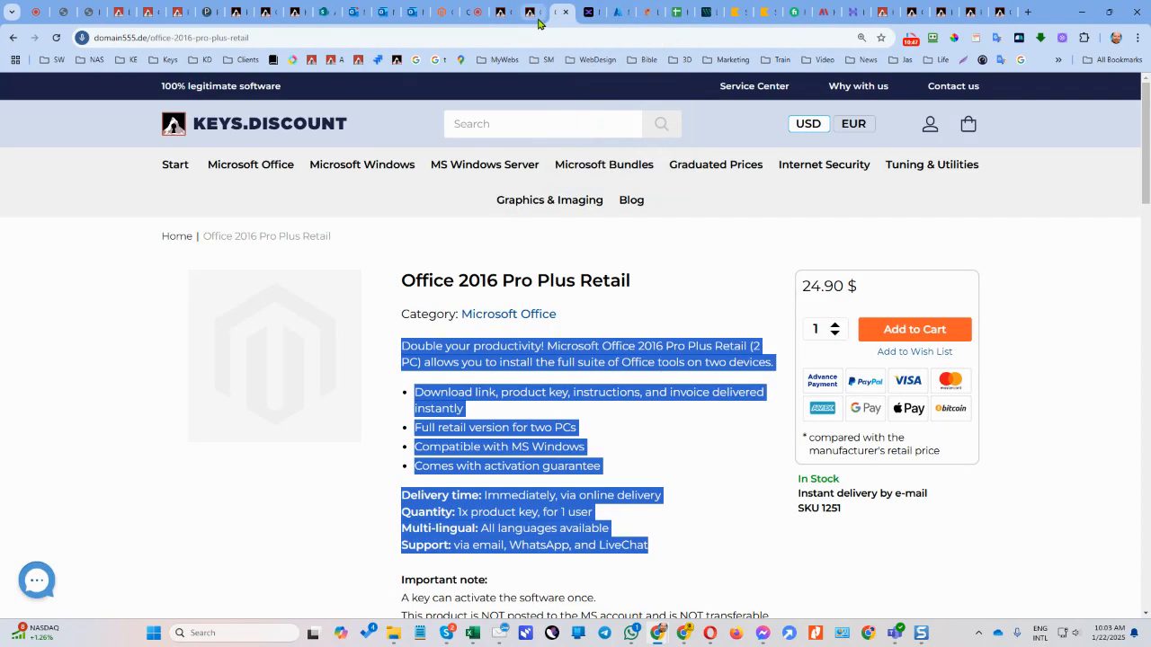
scroll(407, 350, down, 5)
drag(165, 288, 612, 500)
scroll(329, 416, down, 6)
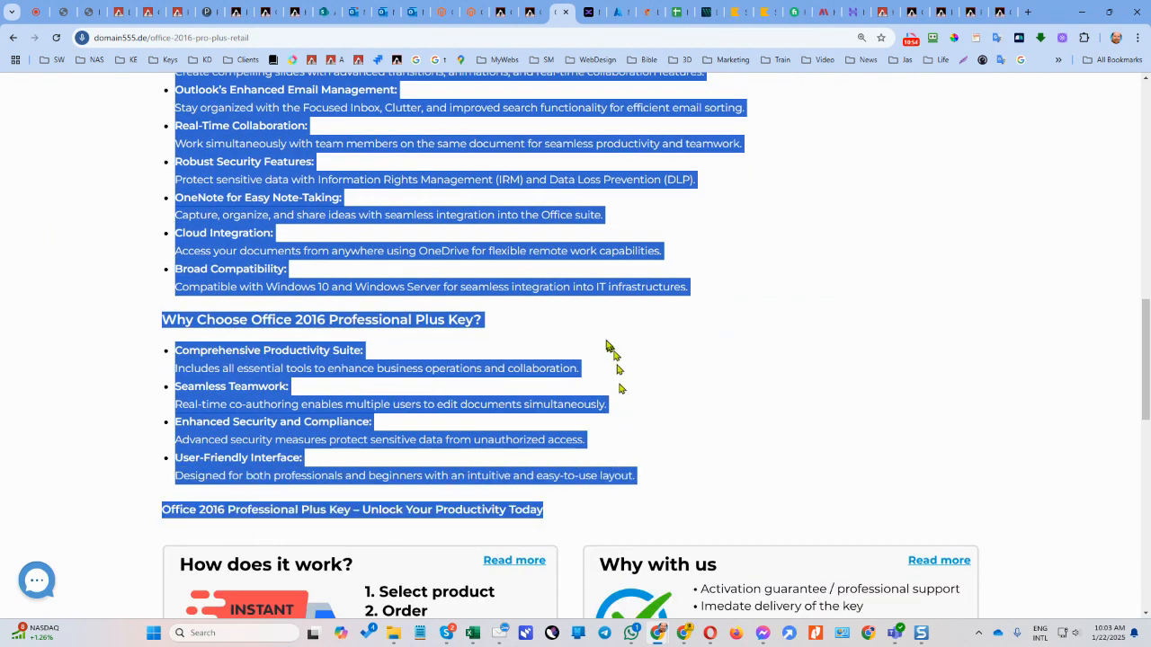
Step: Paste the copied text into the Description of bundle product 1251G and save the product
click(469, 12)
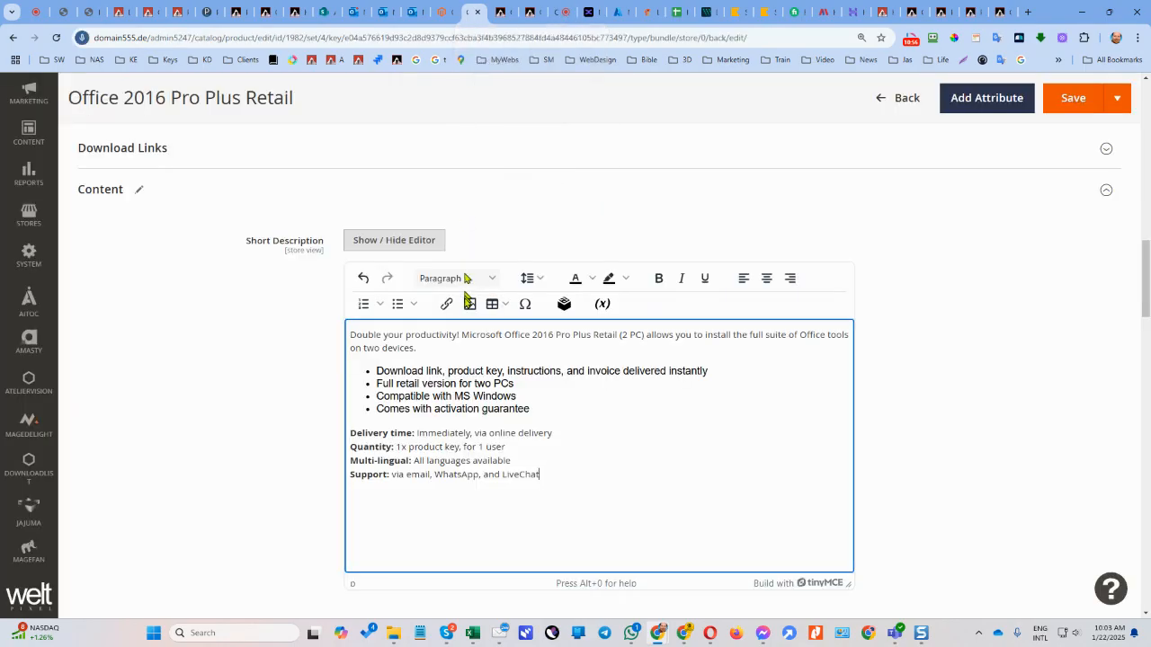
scroll(461, 335, down, 3)
click(293, 496)
key(ctrl+v)
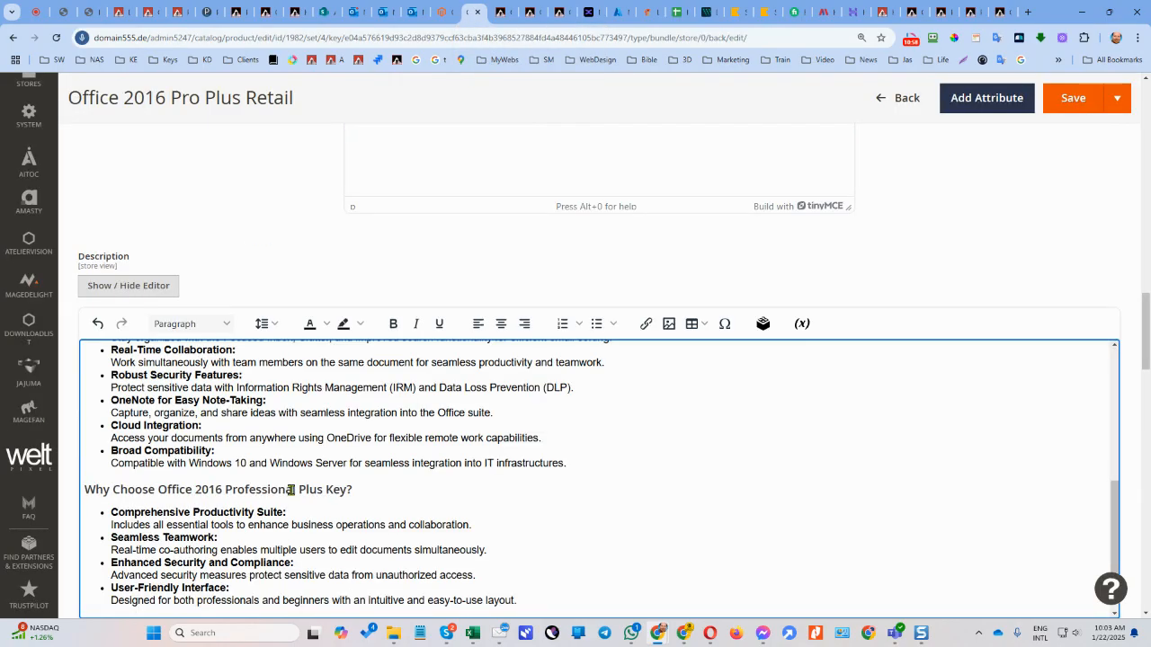
click(1070, 104)
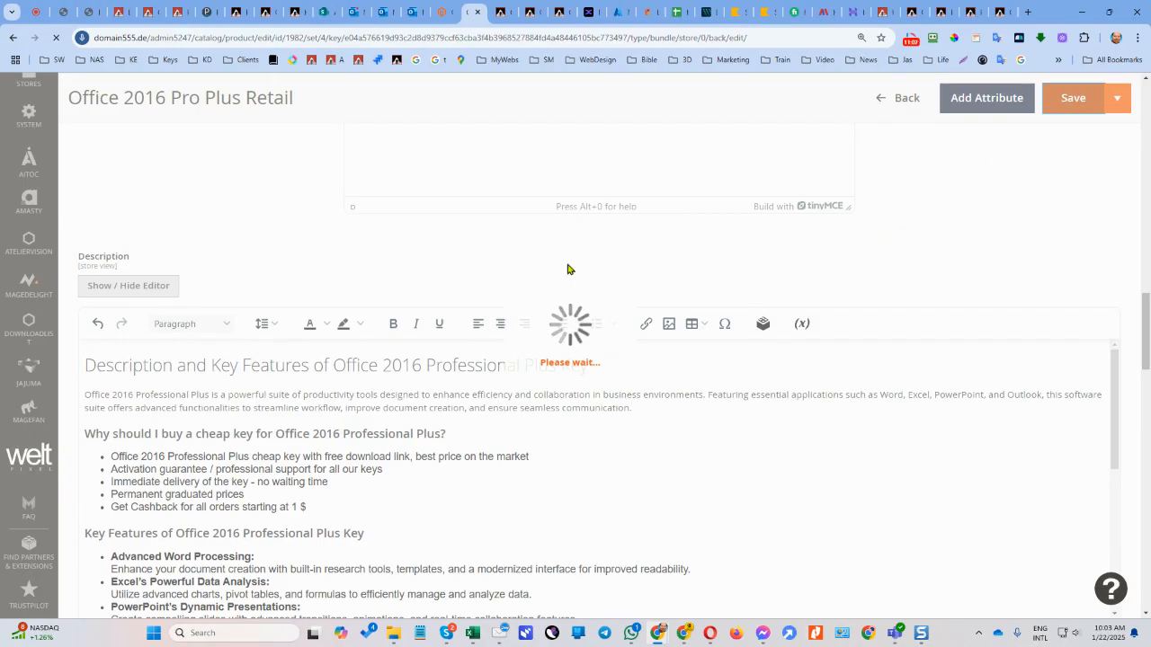
Step: Reload the bundle's storefront page and check its variant choices, price box and descriptions
click(509, 14)
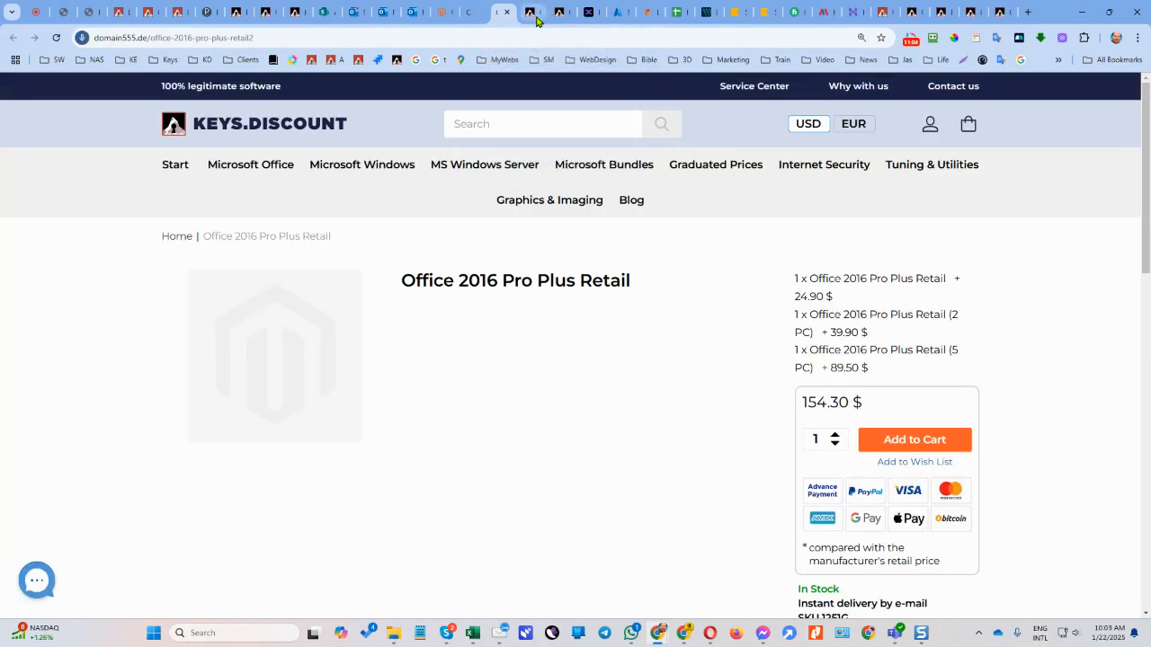
click(57, 40)
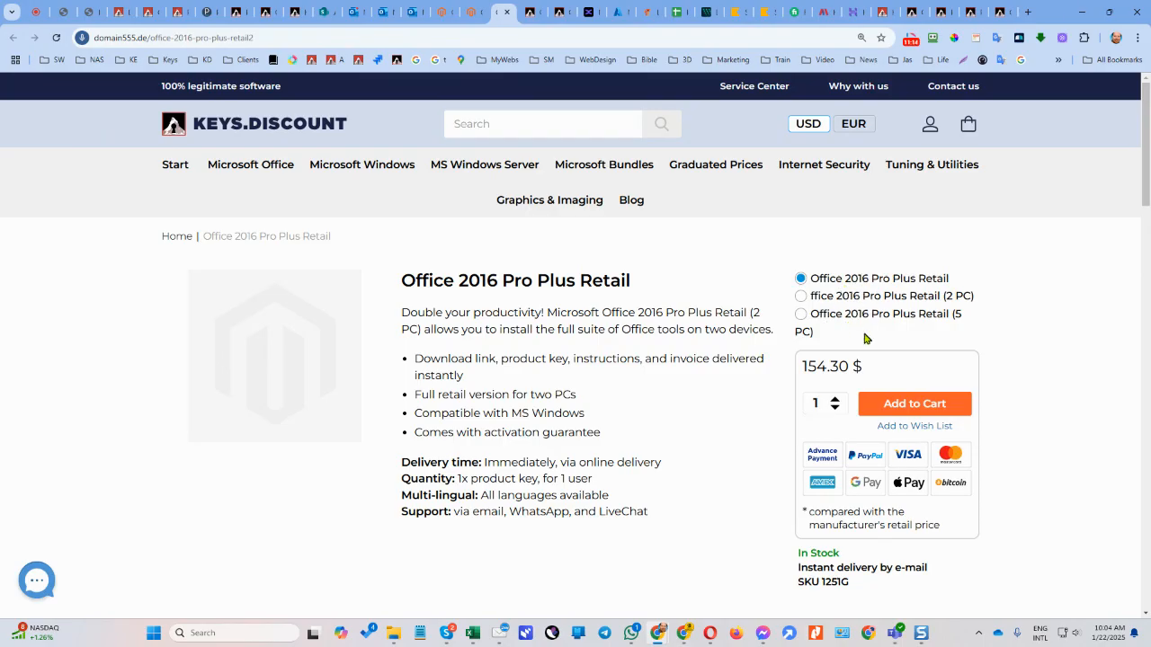
scroll(689, 360, down, 3)
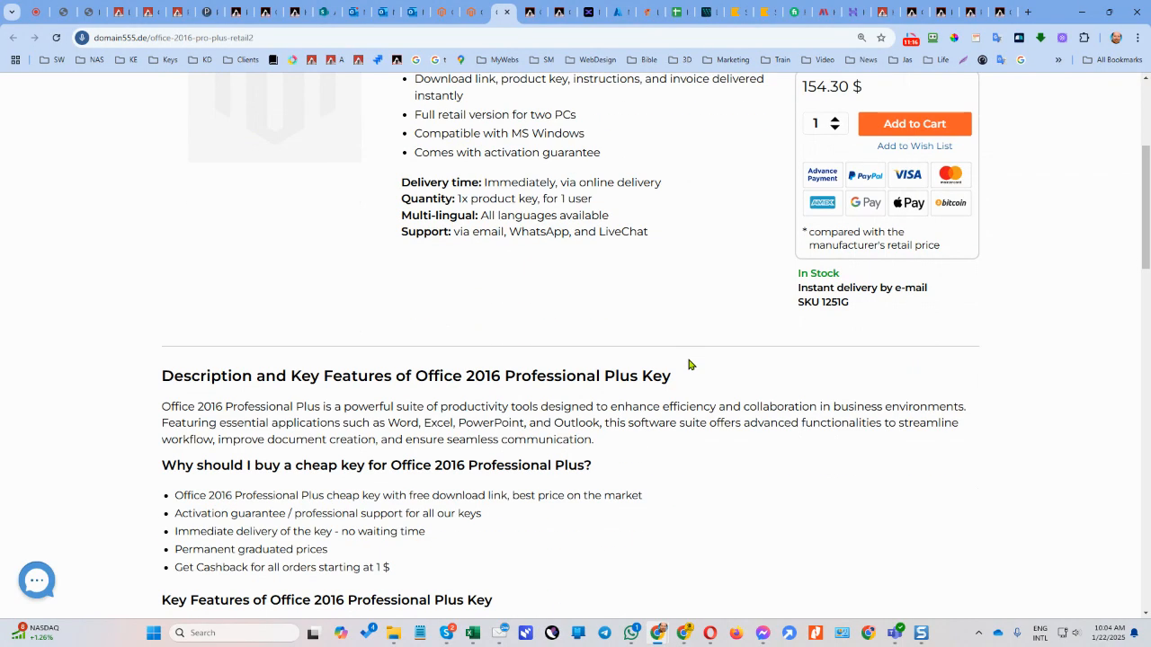
scroll(688, 364, up, 3)
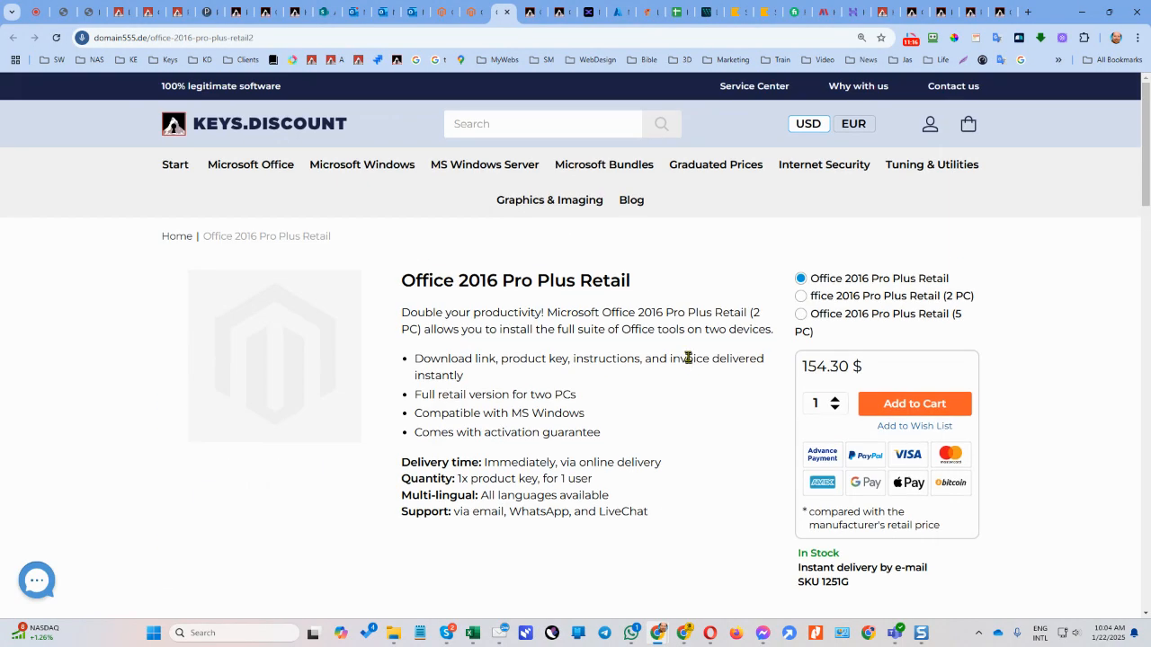
Step: Remove the leading spaces from the first bundle option's title so it reads "Office 2016 Pro Plus Retail"
click(471, 18)
scroll(377, 346, down, 5)
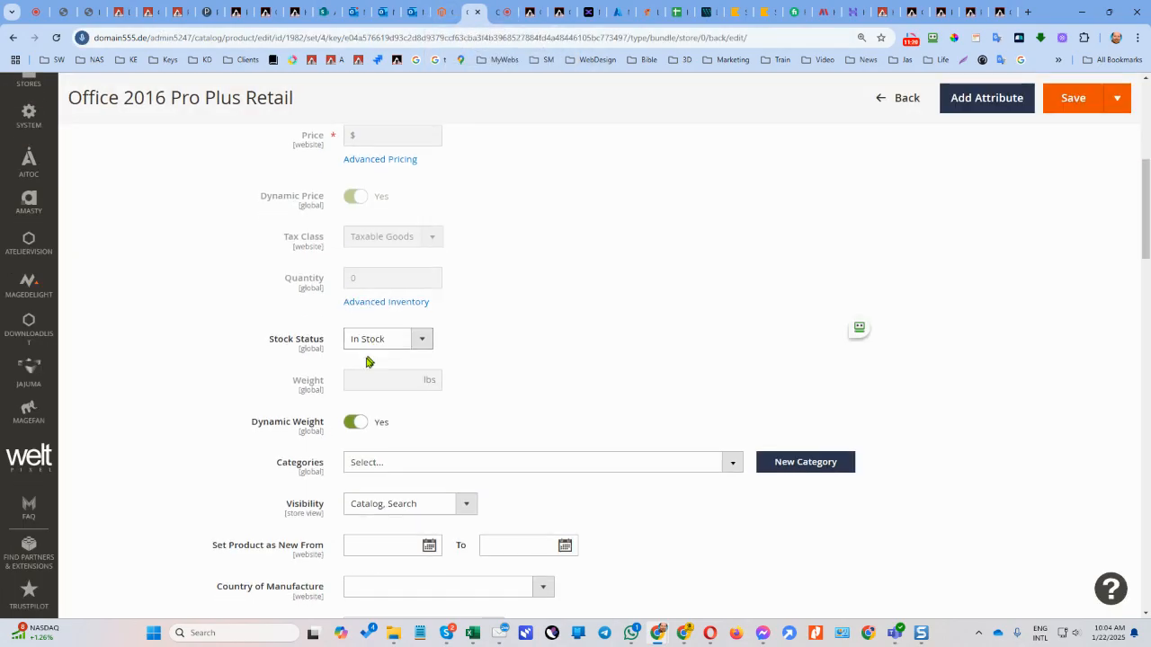
scroll(378, 346, down, 15)
click(267, 317)
key(Delete)
key(Delete)
key(Delete)
key(Delete)
key(Delete)
key(Delete)
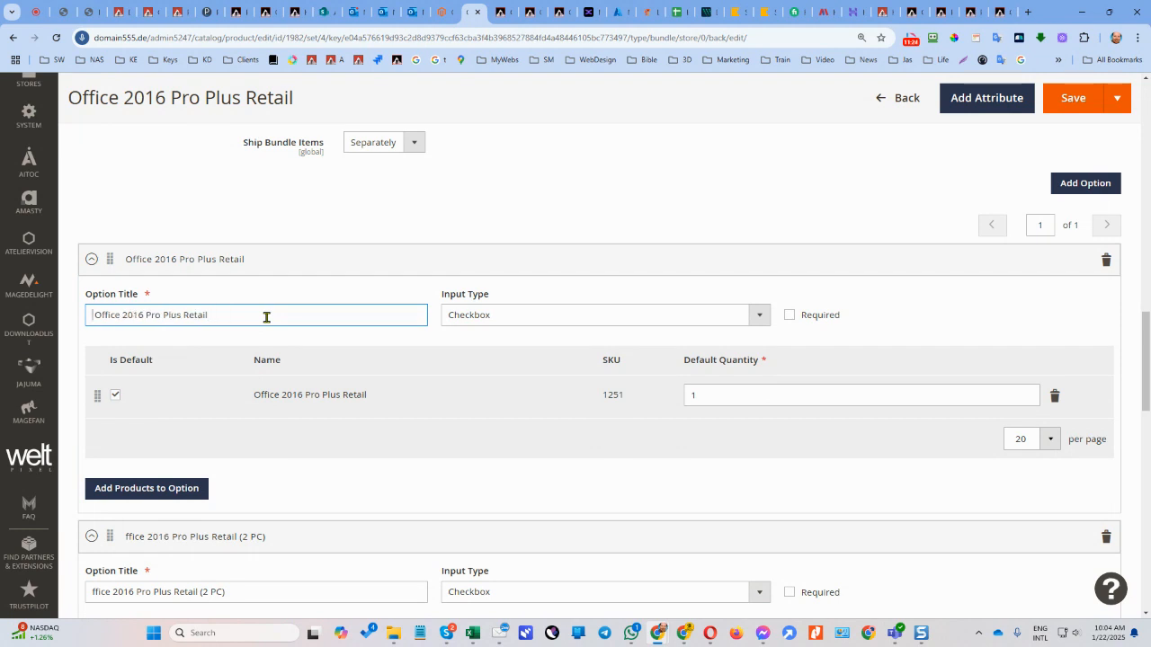
key(Delete)
Step: Correct the second bundle option's title to "Office 2016 Pro Plus Retail (2 PC)"
scroll(198, 410, down, 2)
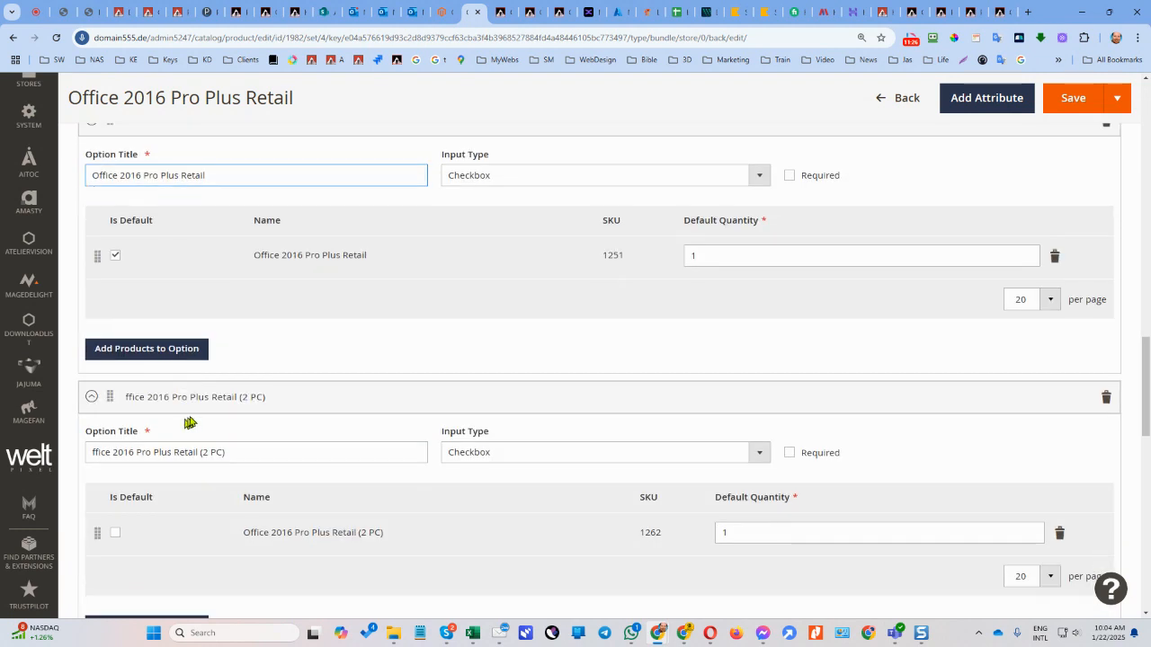
click(248, 461)
key(Home)
text(OF)
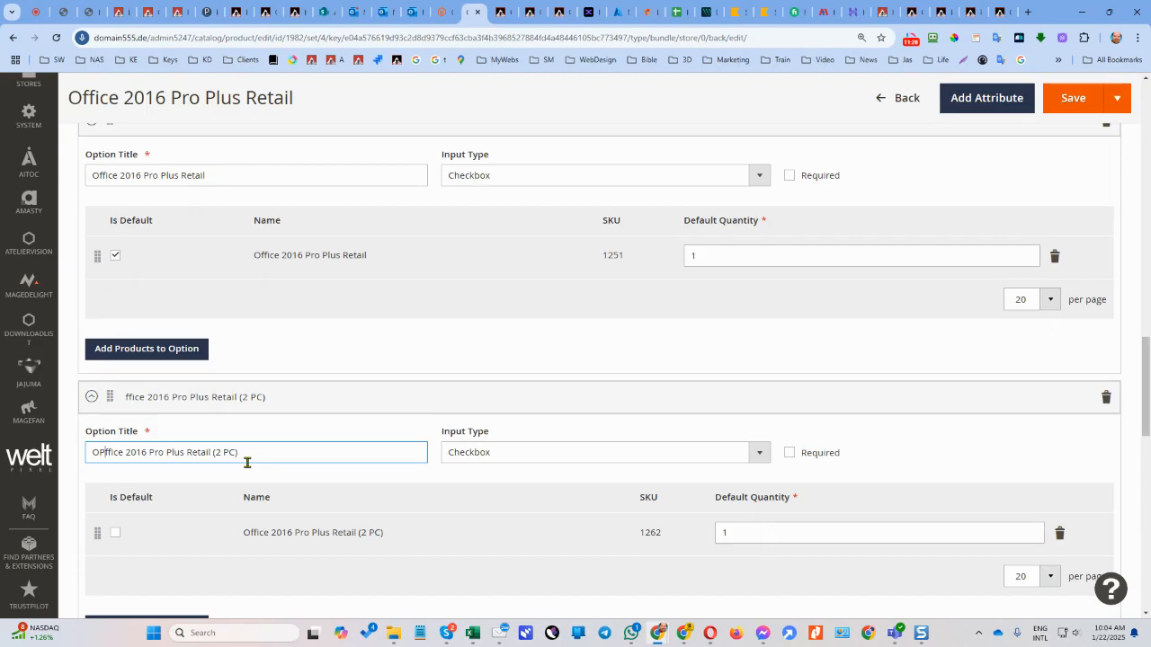
key(BackSpace)
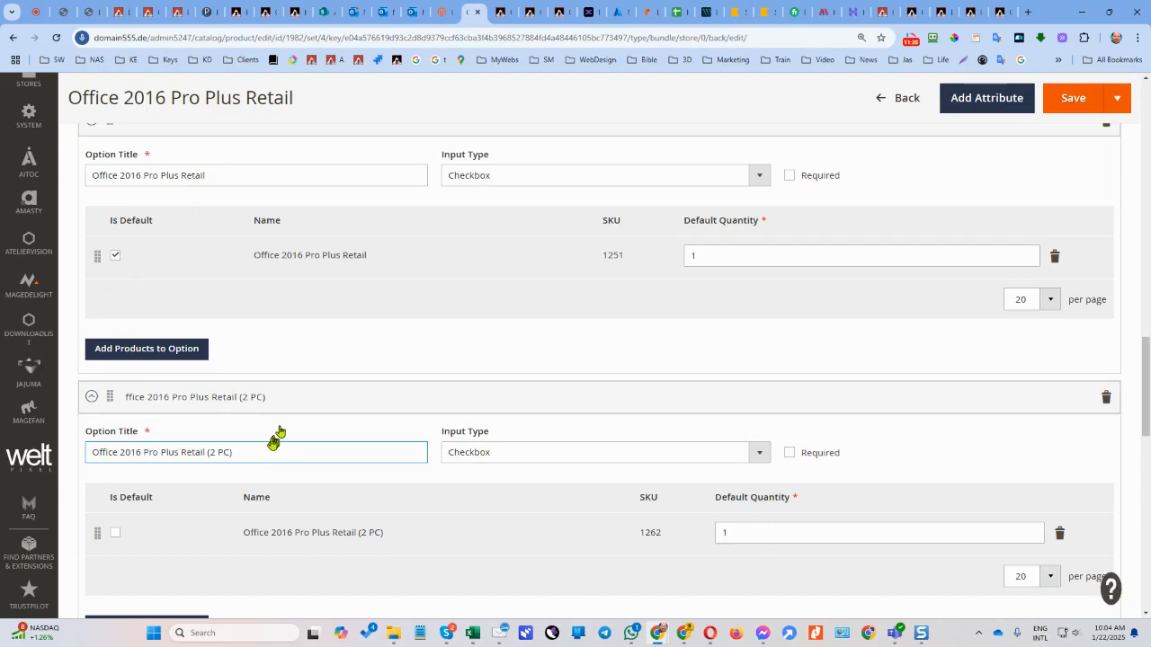
Step: Remove the leading spaces from the third bundle option's title, "Office 2016 Pro Plus Retail (5 PC)", and recheck the option titles
scroll(251, 468, down, 2)
click(274, 586)
key(Home)
key(Delete)
key(Delete)
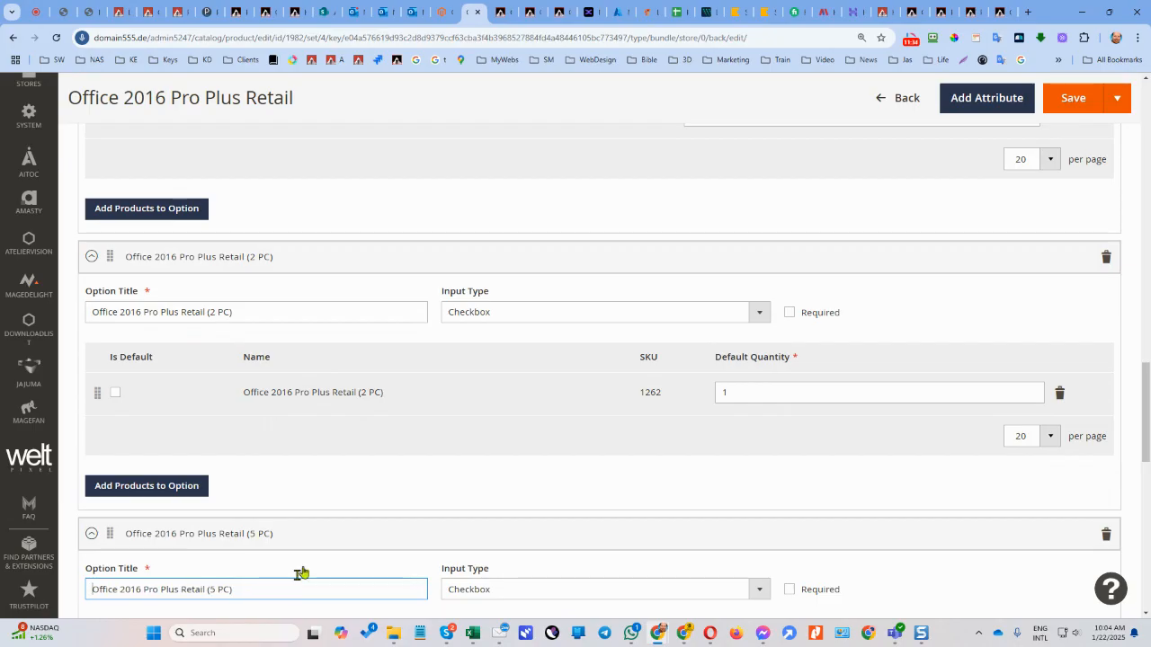
click(187, 311)
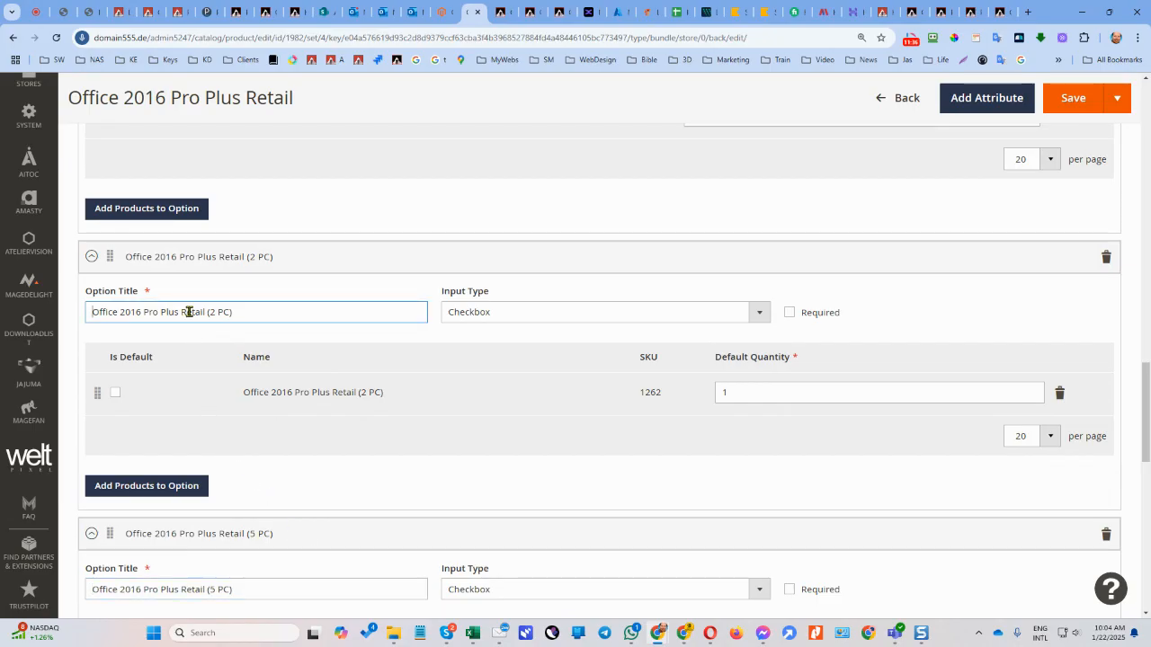
scroll(297, 431, down, 3)
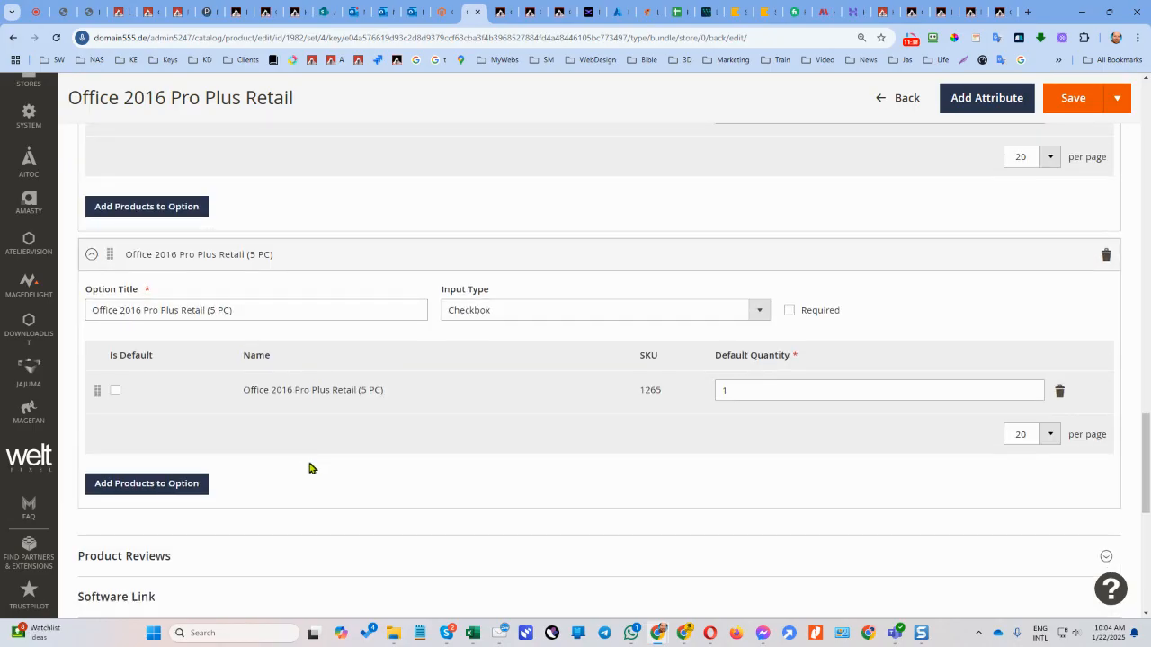
scroll(308, 467, up, 10)
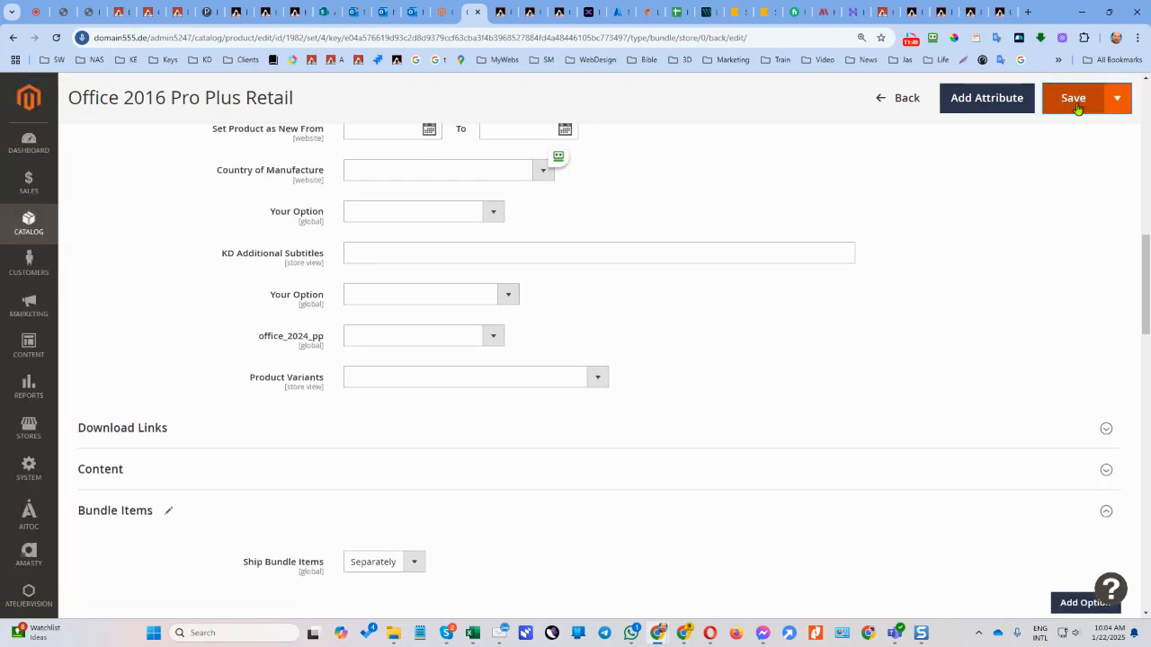
Step: Save the bundle's corrected option titles and compare its reloaded storefront page with the single Office 2016 and Office 2021 Standard pages
scroll(748, 316, up, 6)
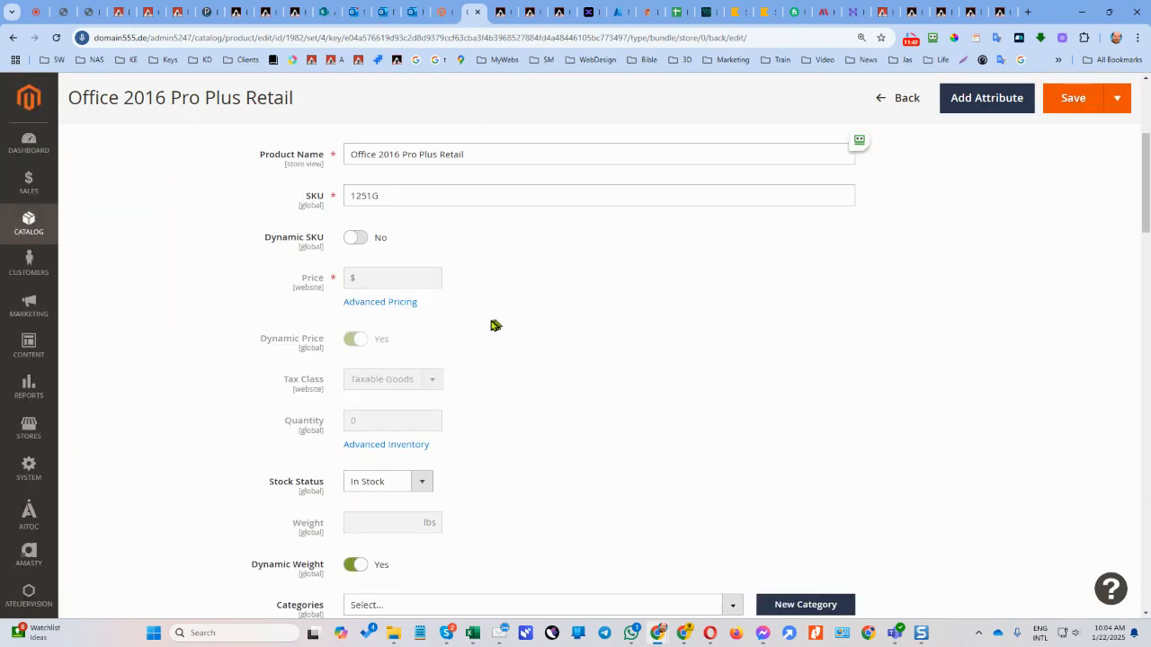
click(1061, 98)
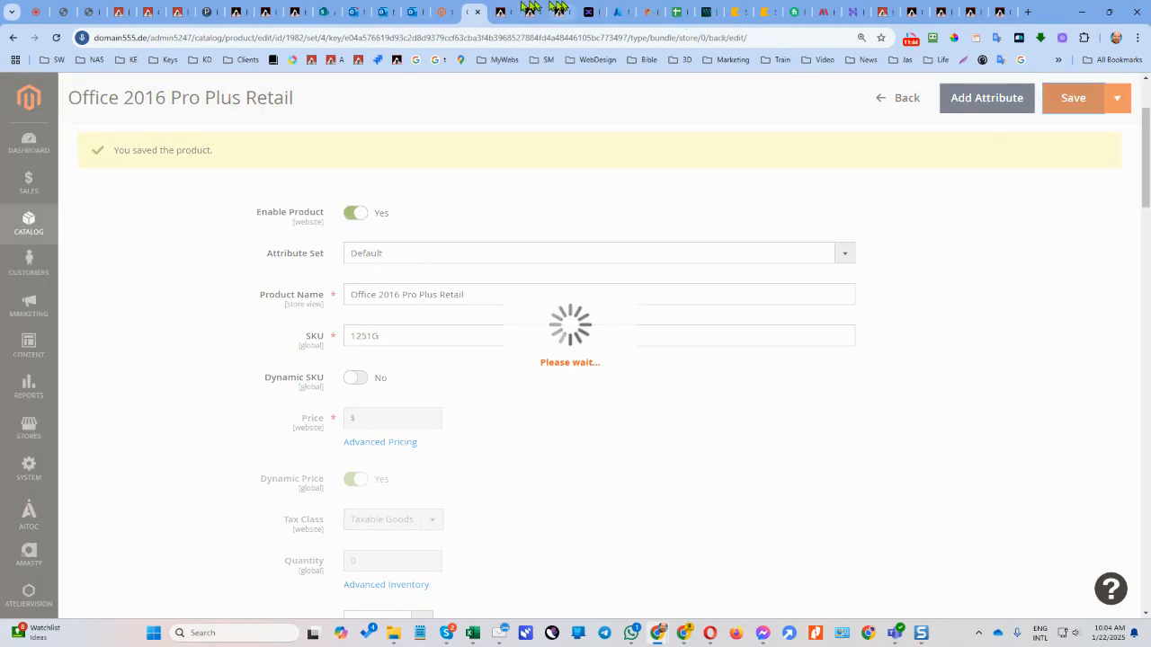
click(558, 14)
click(699, 275)
scroll(702, 277, up, 11)
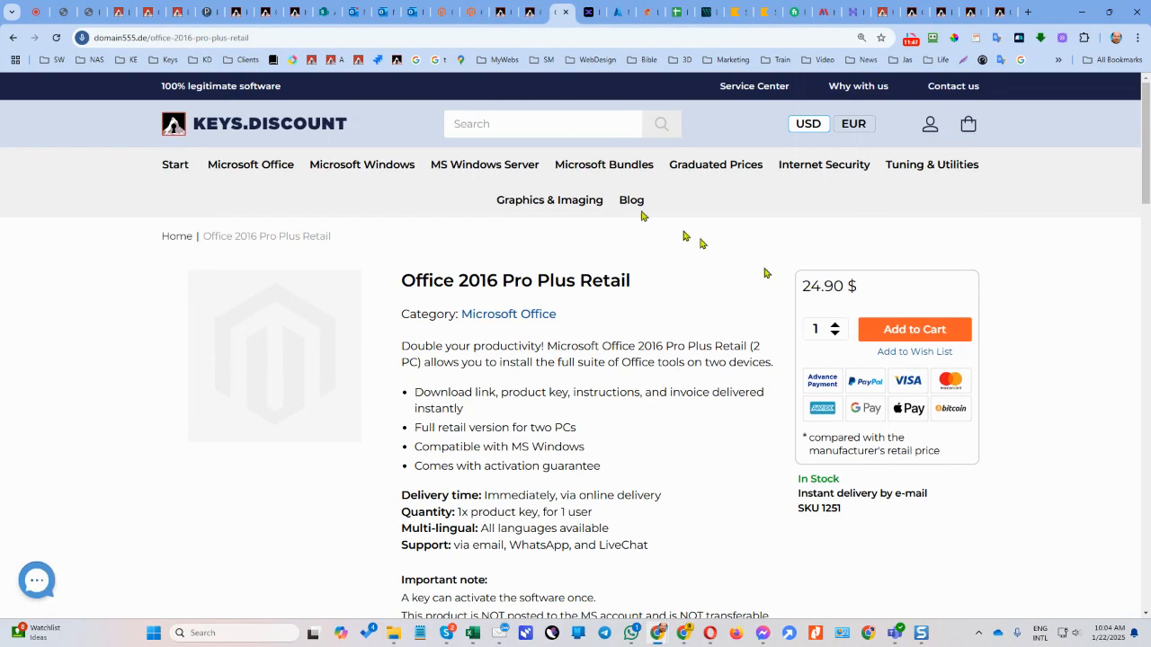
click(535, 12)
mouse_move(236, 170)
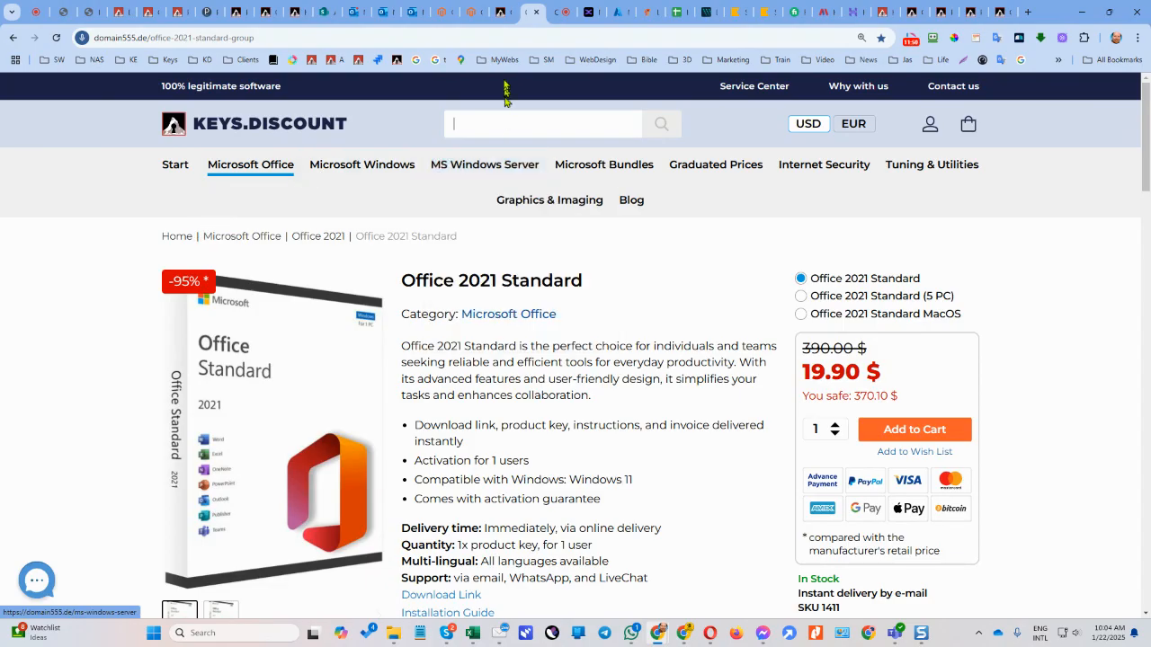
click(501, 13)
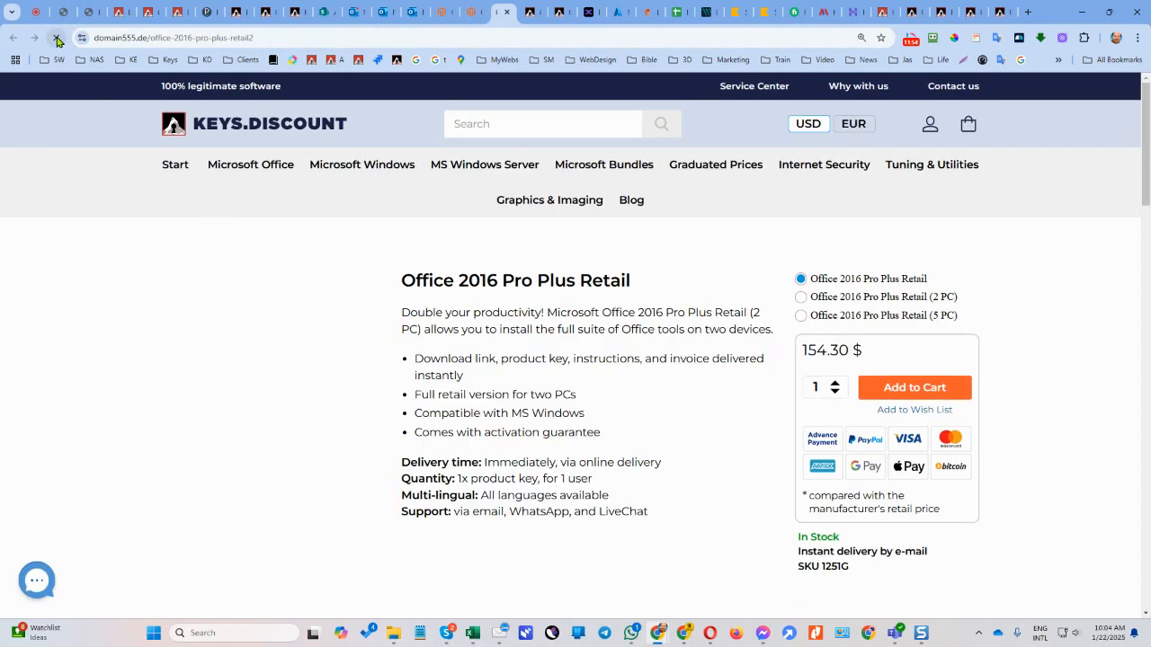
scroll(512, 373, down, 5)
scroll(512, 355, up, 5)
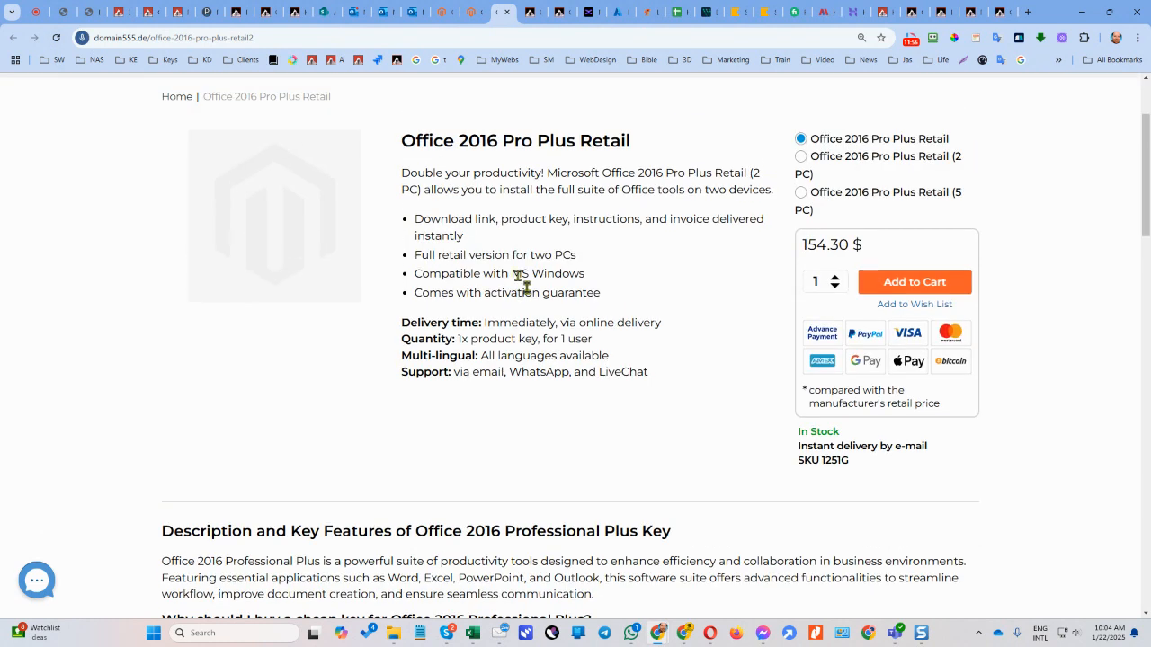
Step: Examine the important note on the single Office 2016 Pro Plus Retail product page and return to the bundle's edit page
click(557, 16)
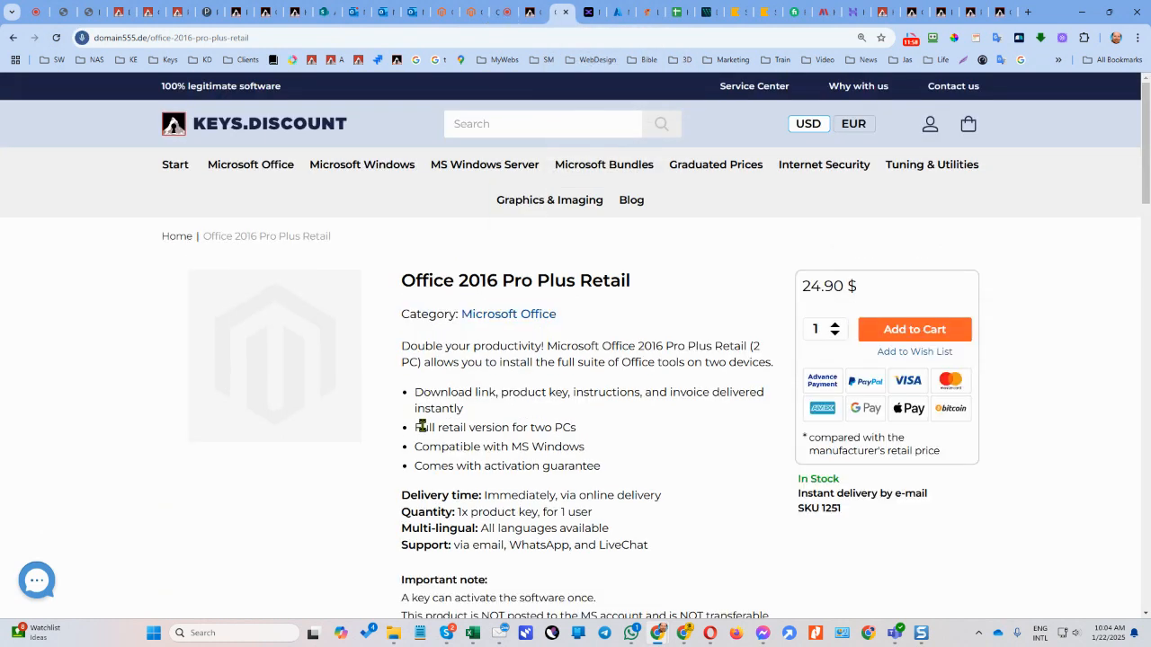
scroll(420, 406, down, 2)
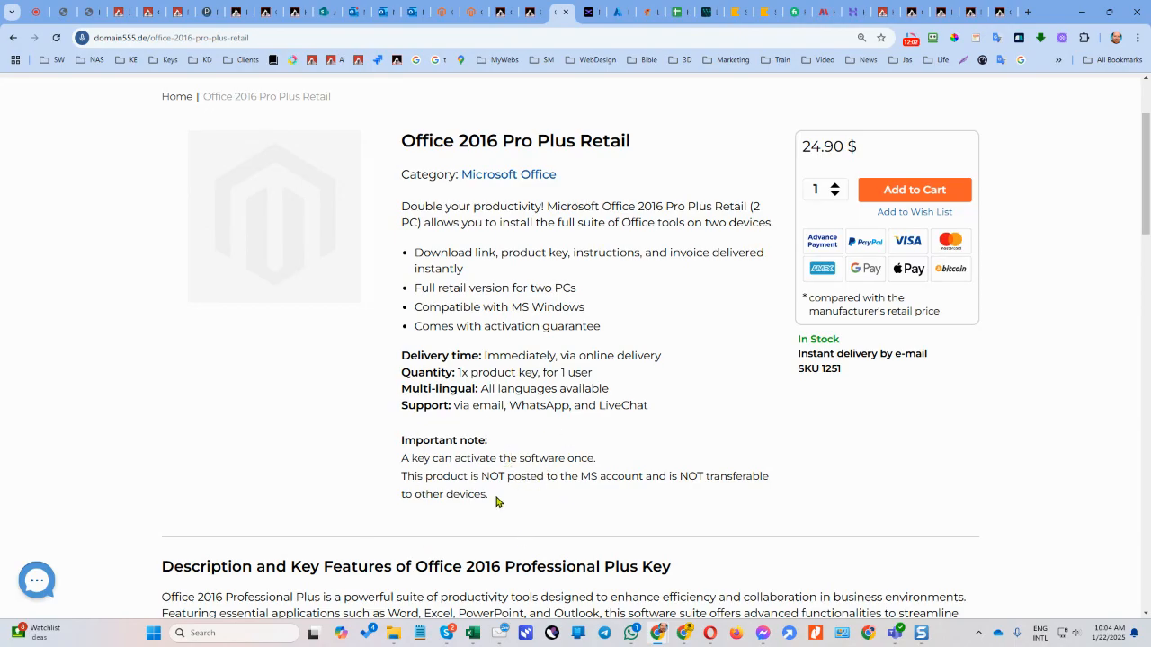
click(457, 14)
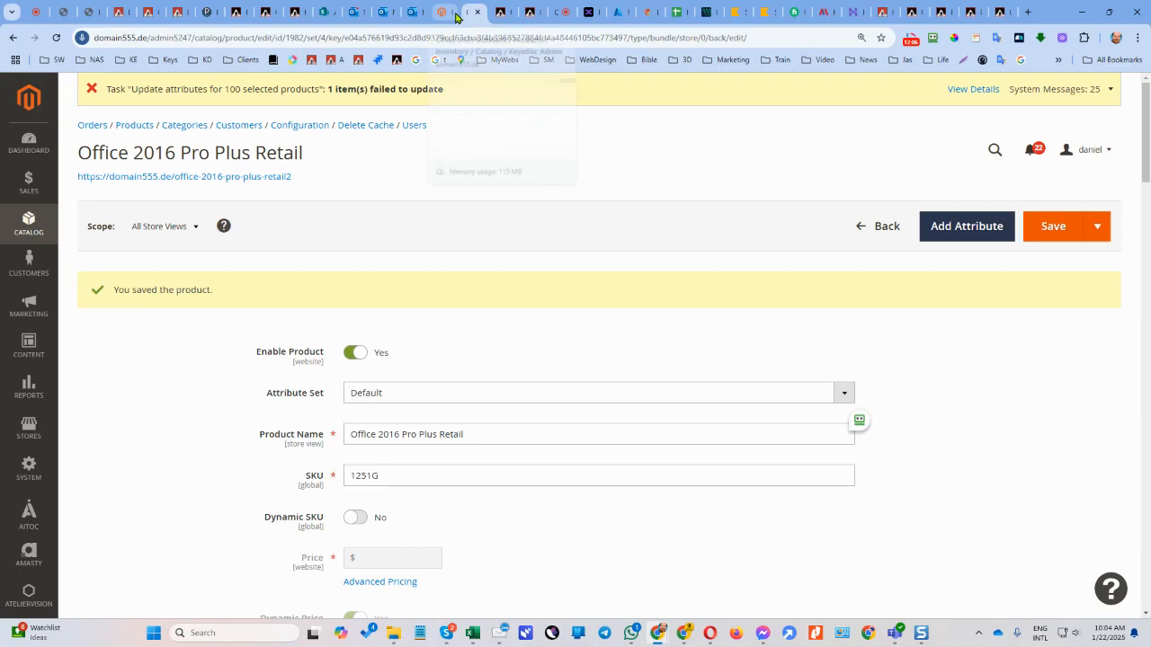
scroll(454, 386, down, 3)
scroll(458, 405, up, 3)
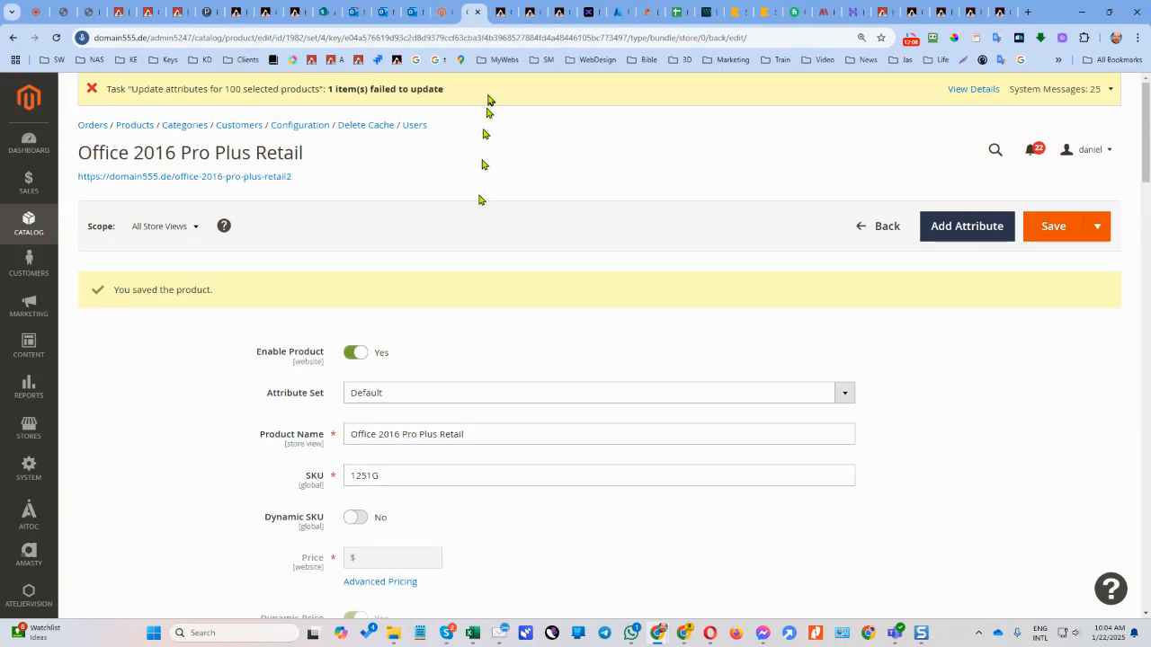
Step: Search the product grid for 1251 and open the virtual product Office 2016 Pro Plus Retail for editing
click(442, 12)
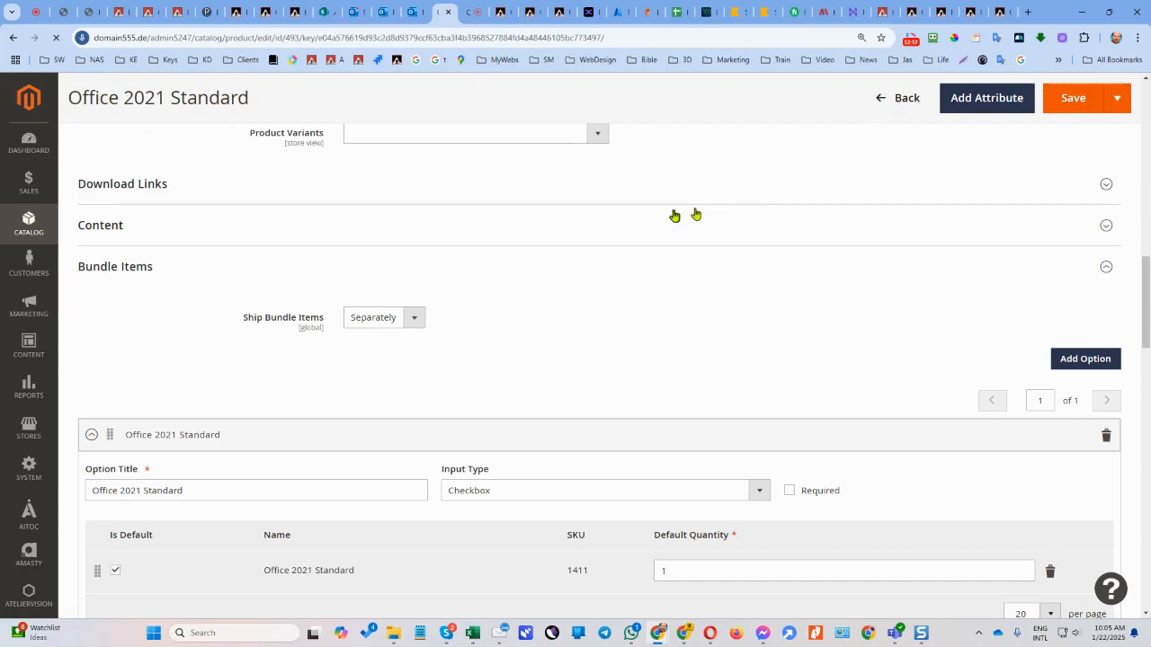
double_click(184, 333)
text(1251)
key(Return)
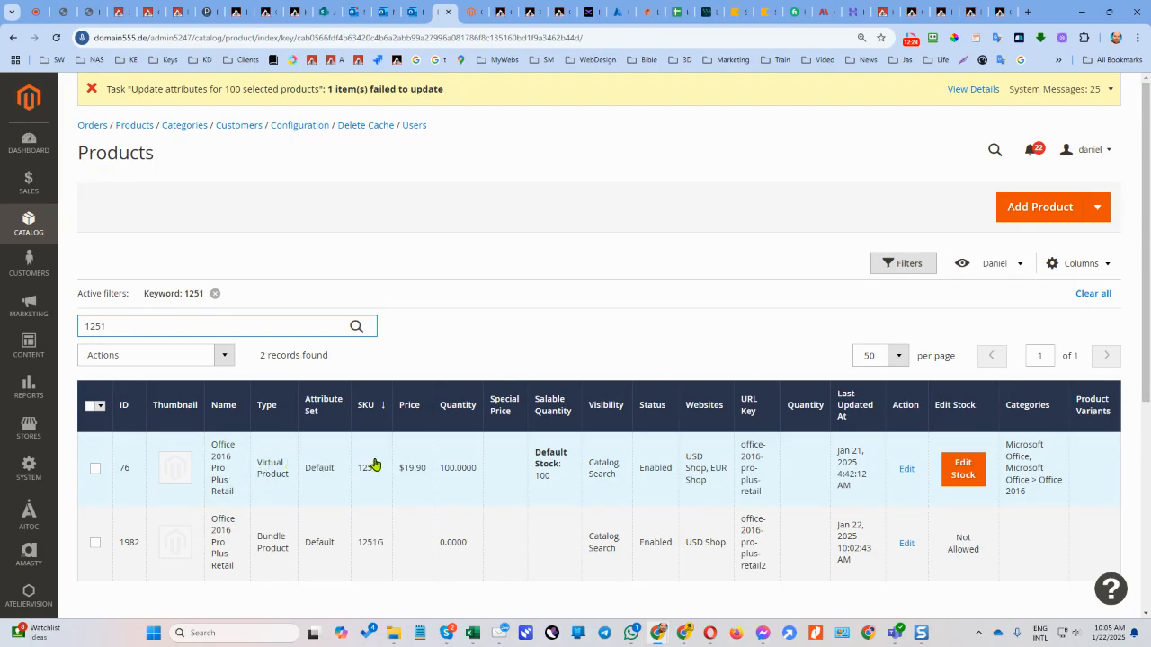
click(906, 470)
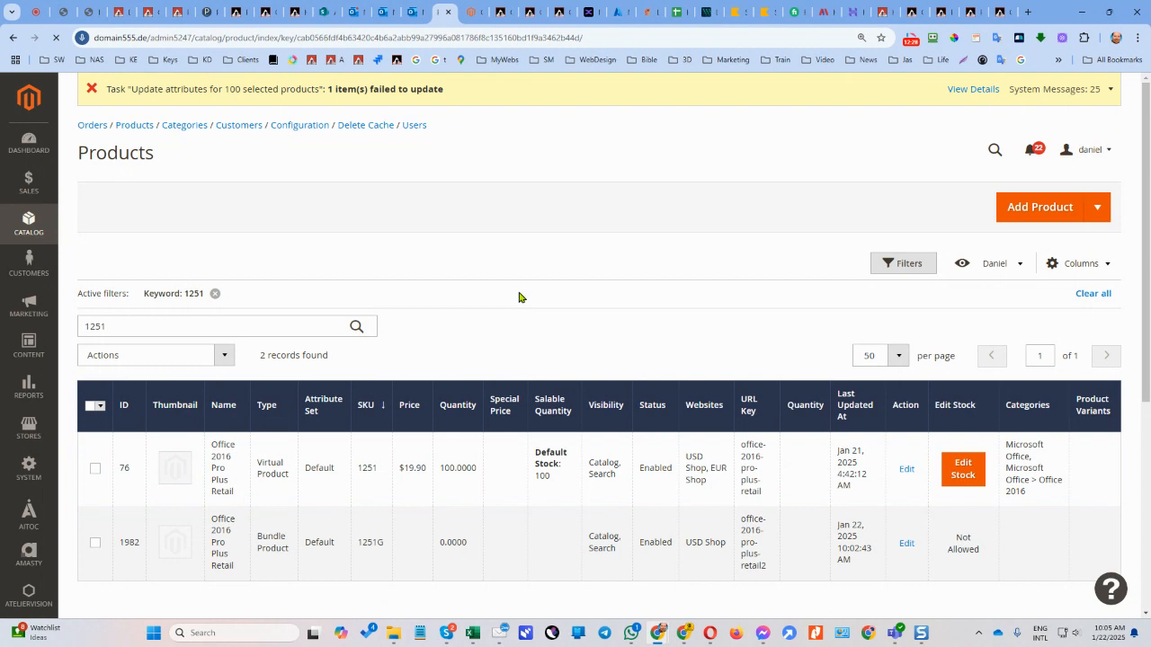
Step: Copy the KD Additional Subtitles value "Unbound,Retail" from product 1251 into bundle 1251G and save the bundle
scroll(440, 306, down, 5)
drag(424, 324, 224, 323)
key(ctrl+c)
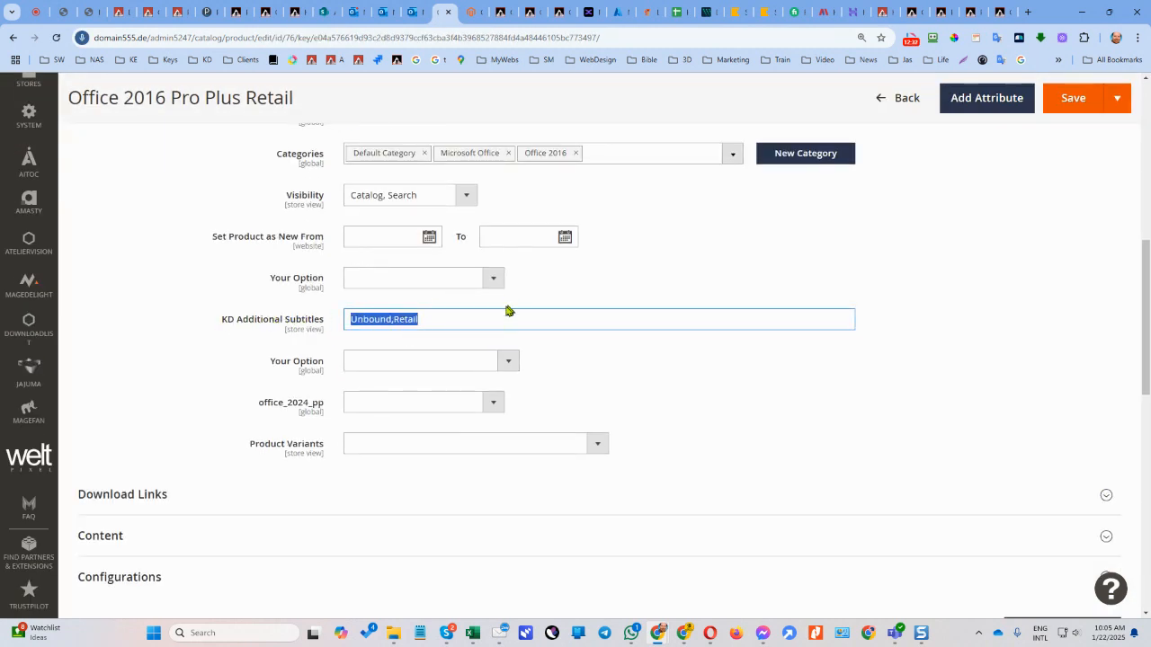
click(471, 12)
scroll(370, 386, down, 10)
click(391, 393)
key(ctrl+v)
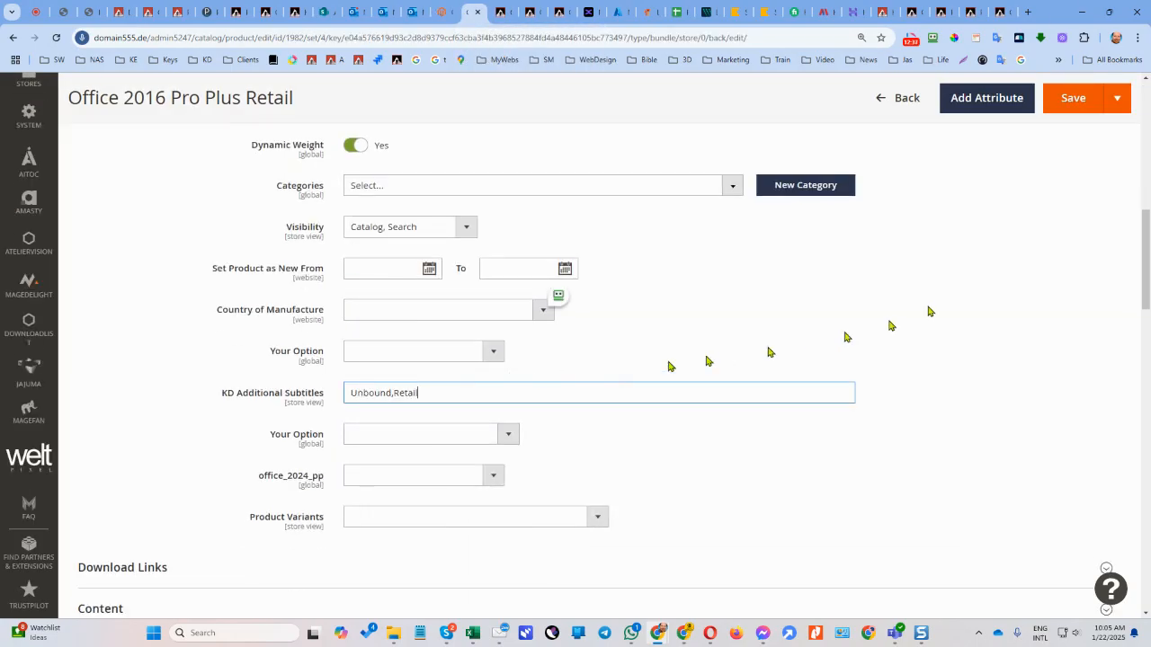
click(1069, 99)
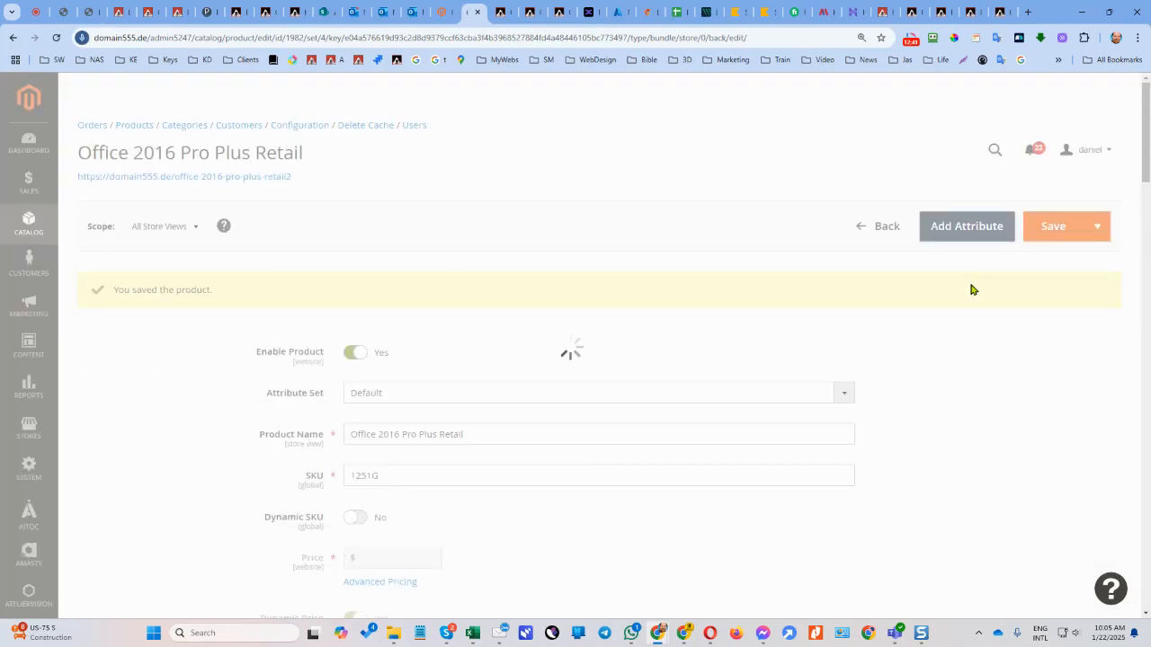
Step: Reload the bundle's storefront page and check for the important note below its short description
click(530, 18)
click(500, 14)
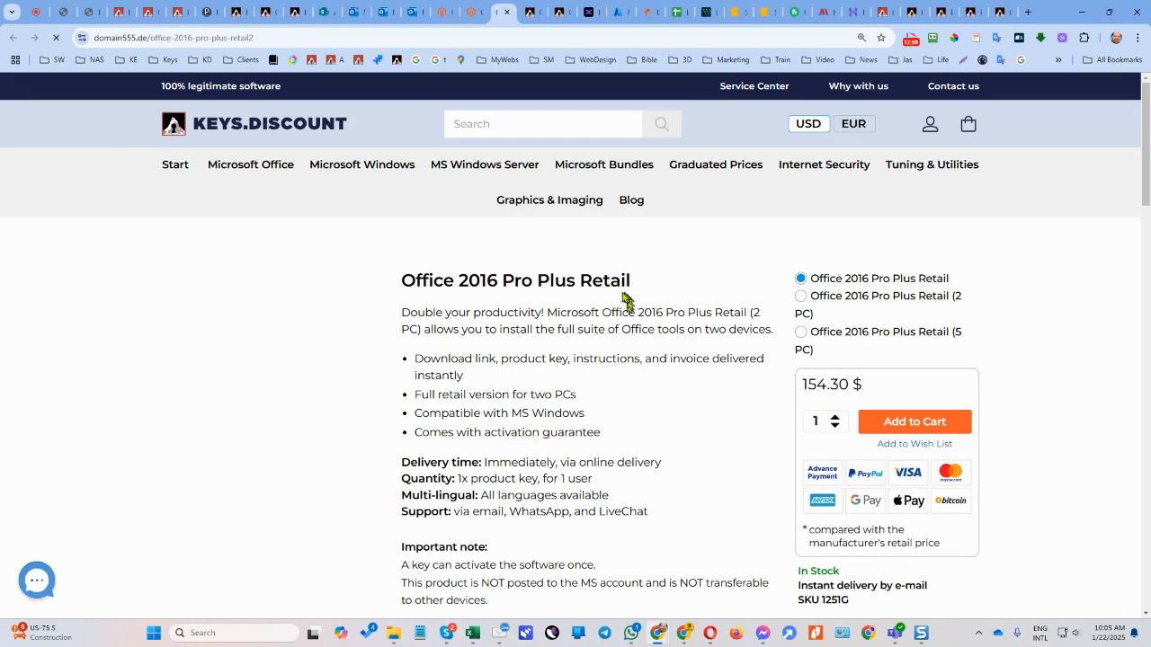
scroll(627, 301, down, 2)
mouse_move(398, 407)
mouse_down()
mouse_move(491, 473)
mouse_move(501, 462)
mouse_move(405, 428)
mouse_up()
click(501, 464)
click(552, 476)
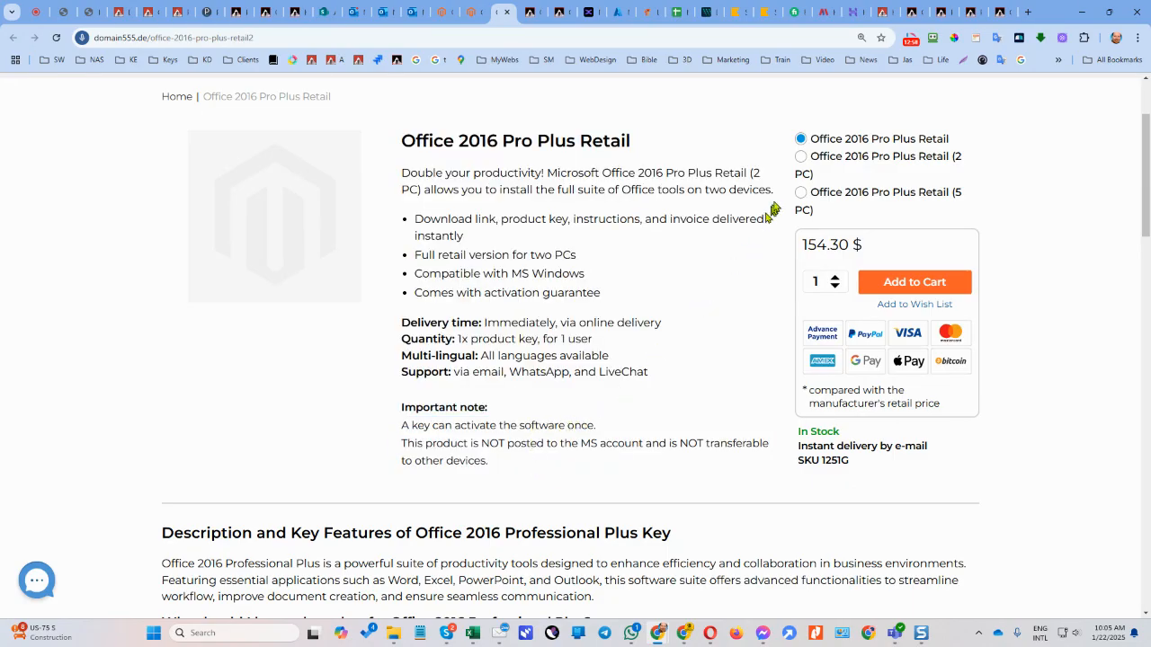
Step: Switch between the single, 2 PC and 5 PC variants to check their prices, descriptions and notes, ending on the single variant
click(801, 159)
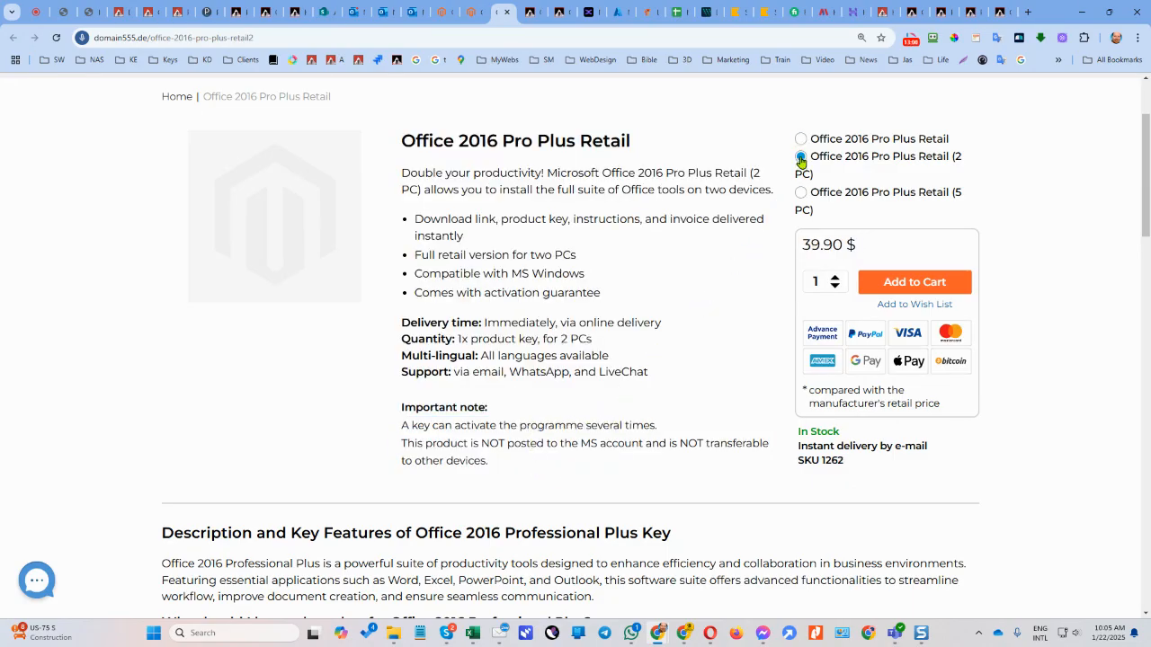
click(801, 195)
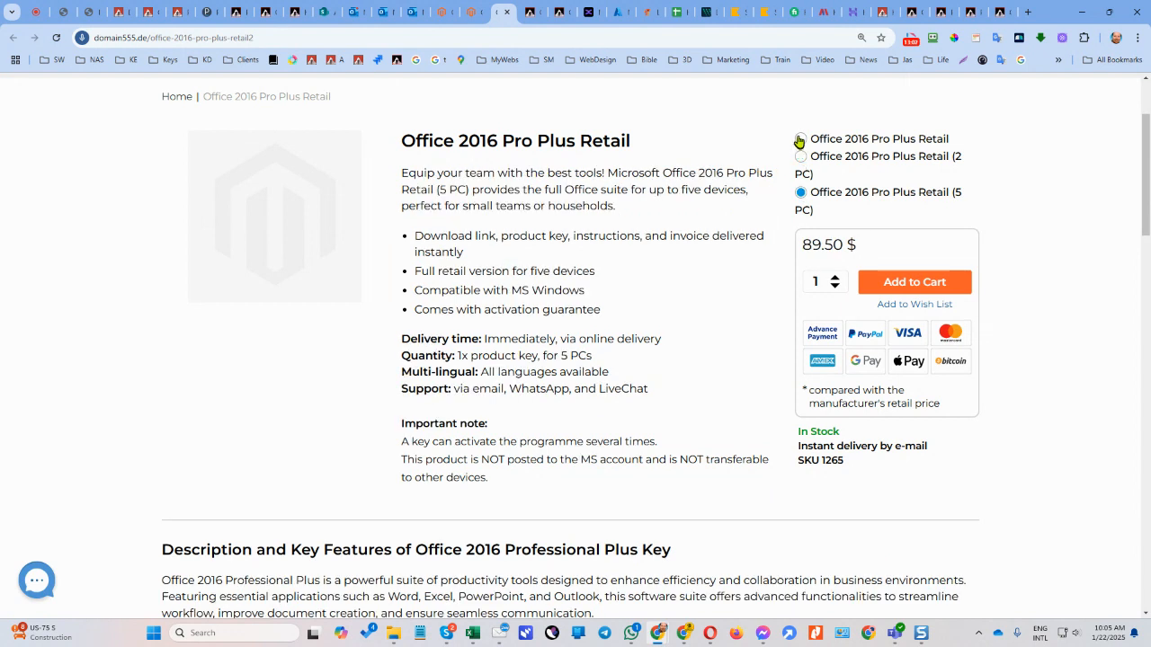
click(799, 140)
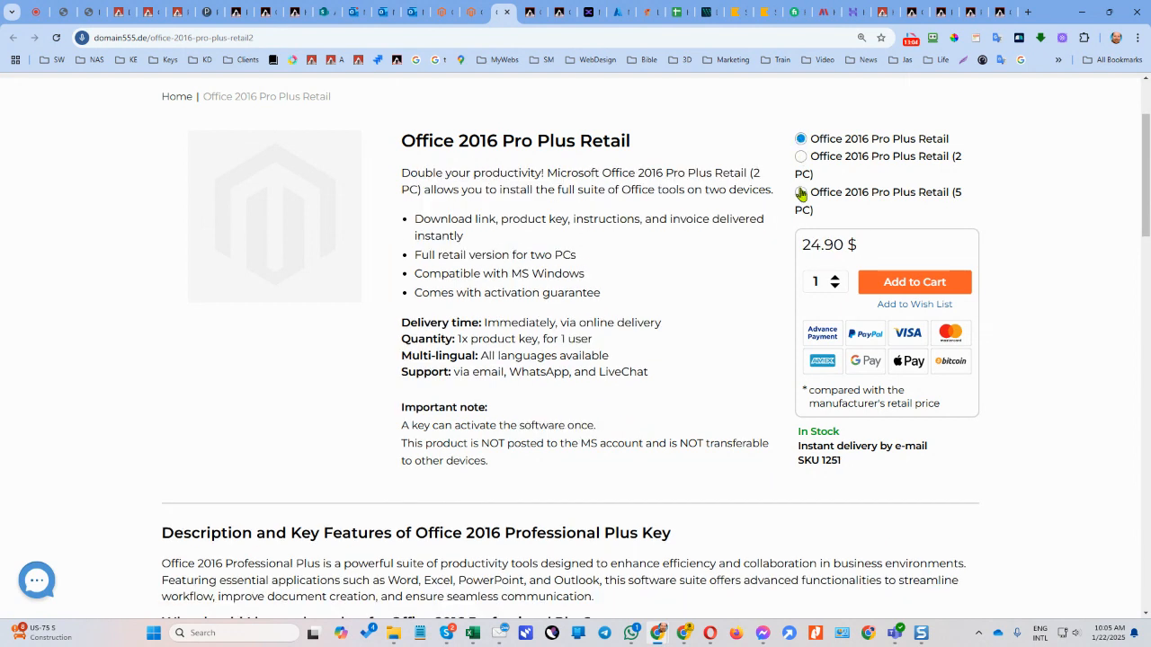
click(801, 159)
click(801, 195)
click(800, 140)
Step: Review the bundle's SKU and dynamic price settings in the admin and save the product again
click(474, 13)
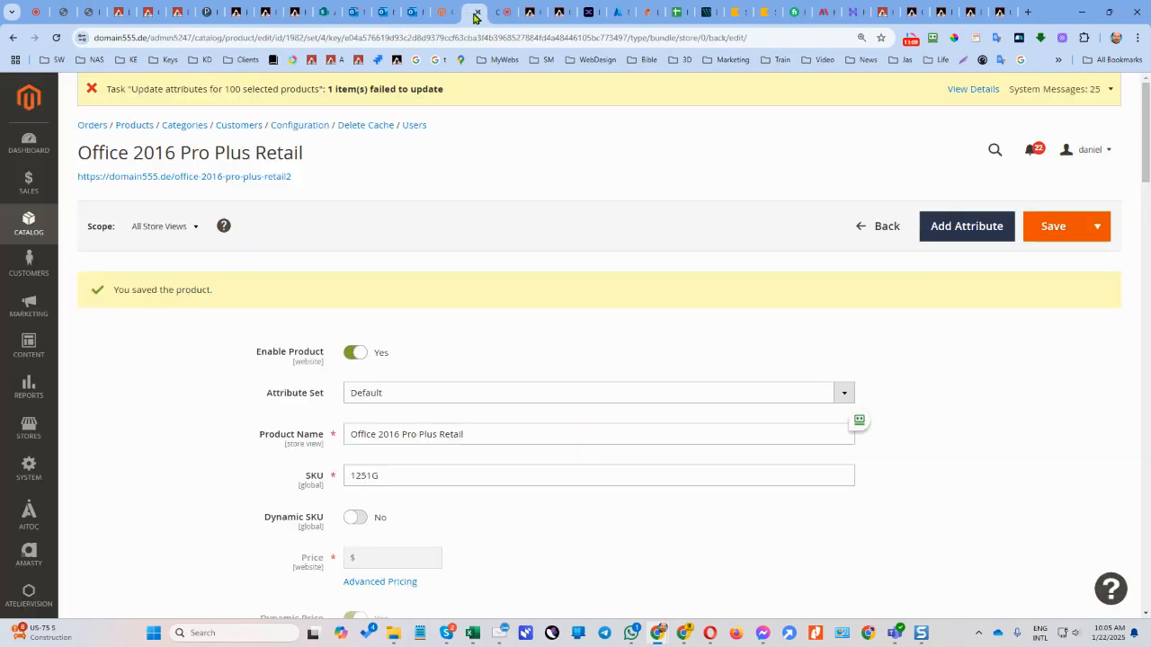
scroll(367, 351, down, 2)
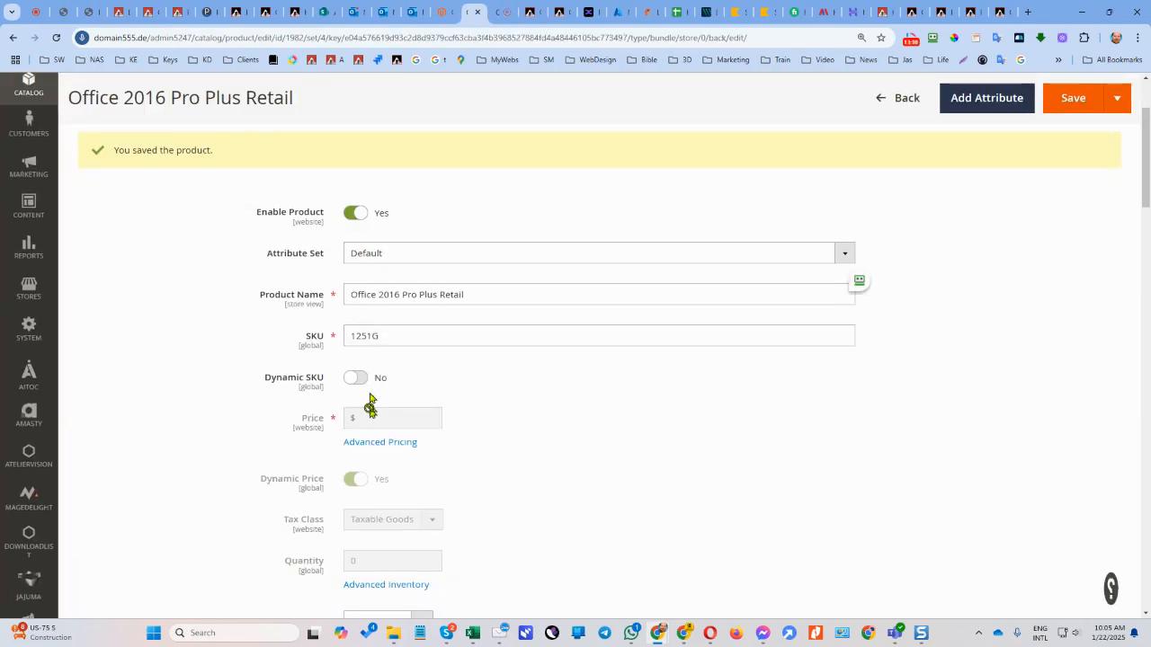
scroll(365, 479, up, 2)
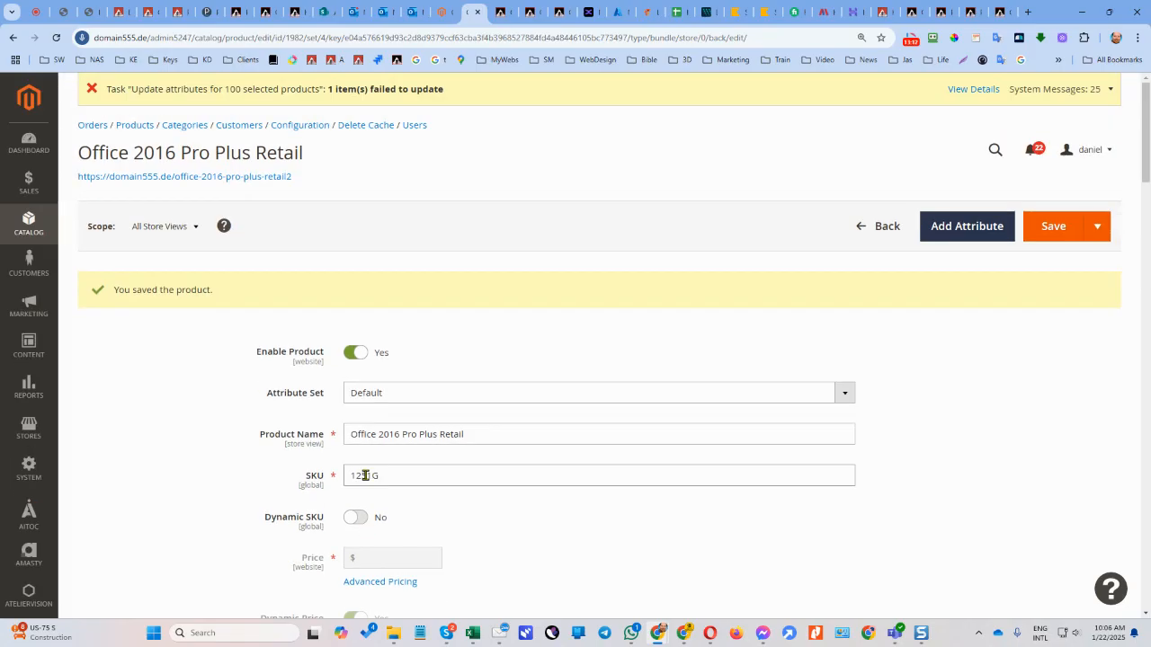
scroll(372, 480, down, 2)
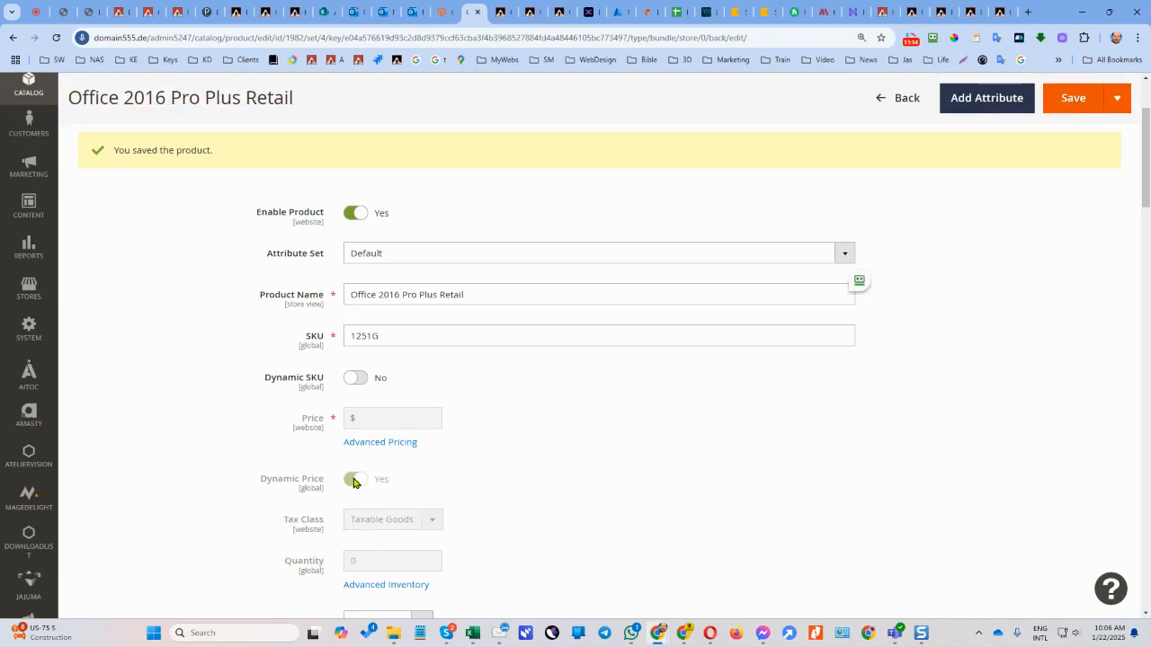
scroll(355, 467, down, 2)
click(1075, 105)
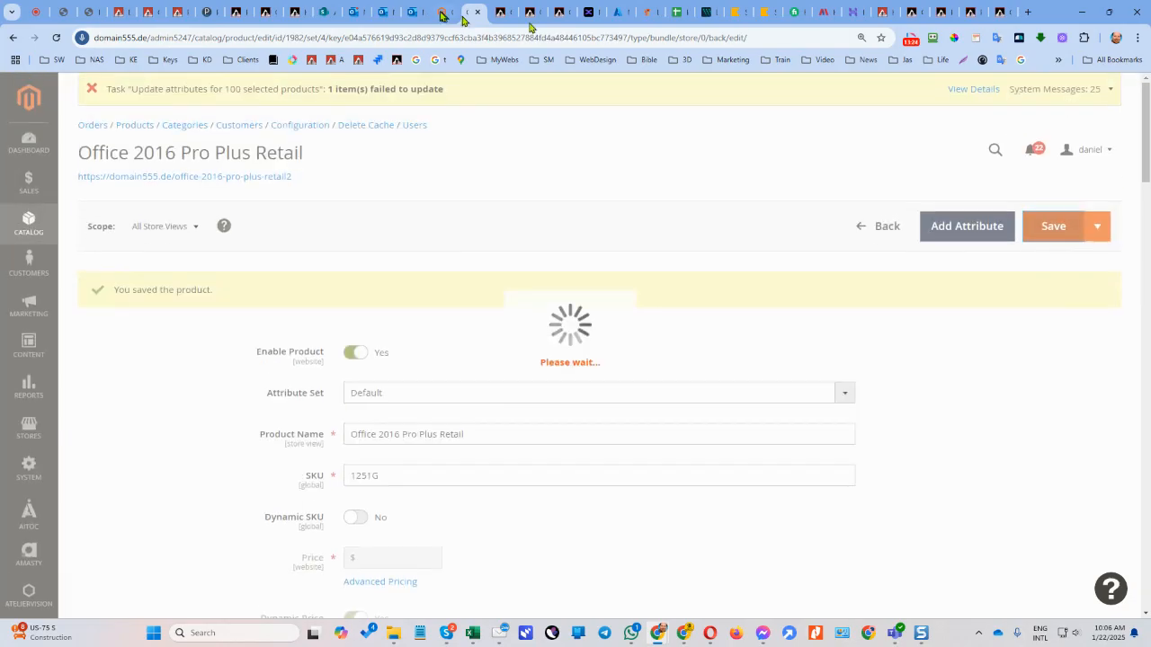
Step: Compare the bundle's storefront page with the Office 2021 Standard page once more
click(504, 12)
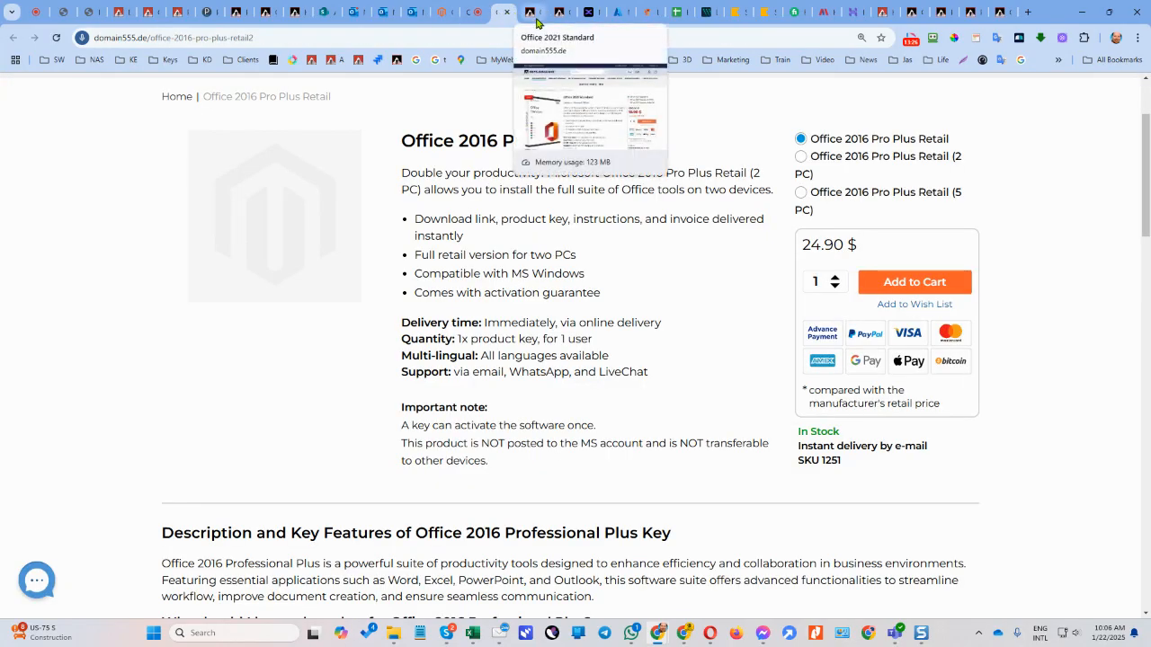
click(536, 18)
click(536, 13)
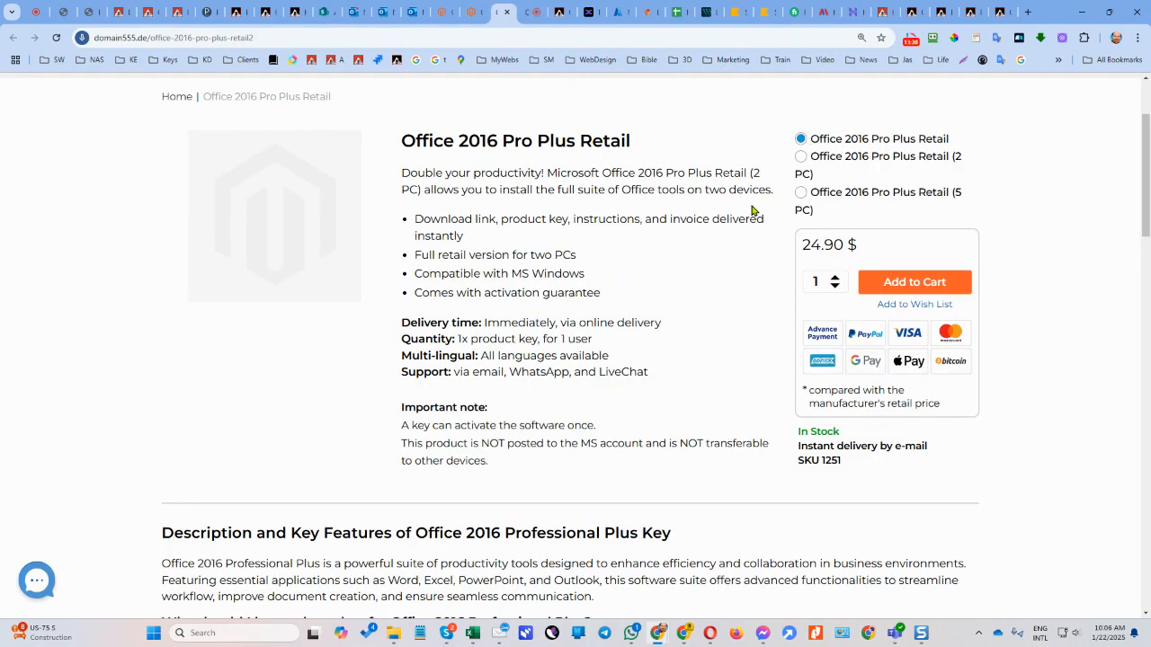
Step: In the Google Sheets product list, fill the Group SKU cells C63:C65 of the Office 2016 Pro Plus Retail products with light green
click(679, 14)
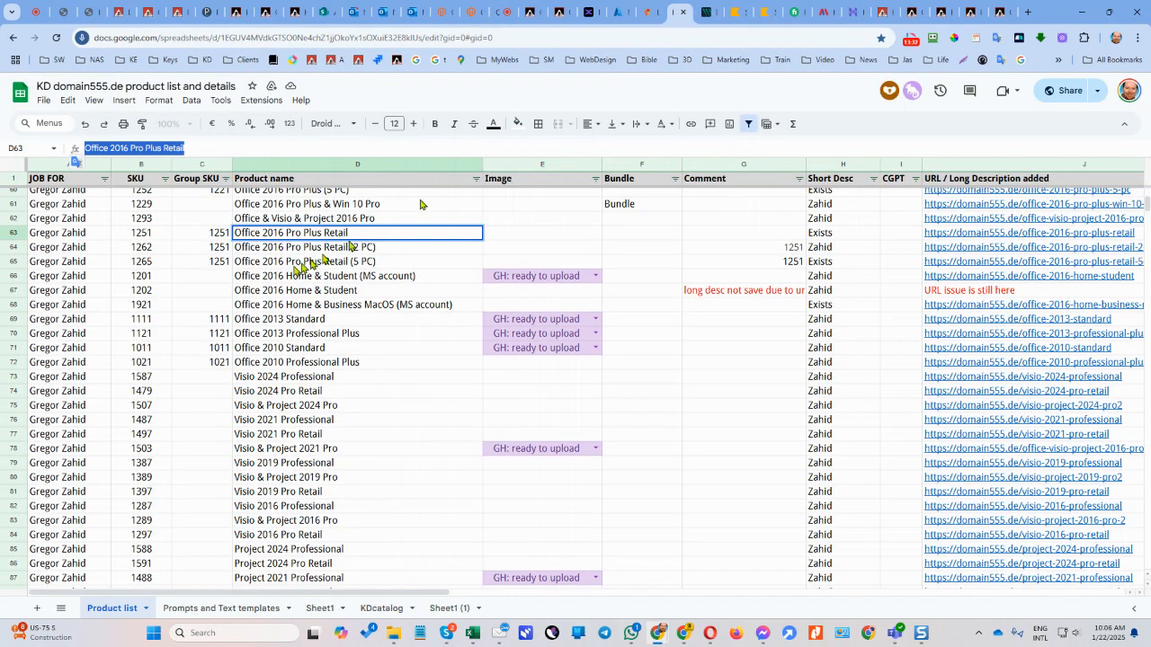
click(215, 235)
drag(215, 236, 215, 260)
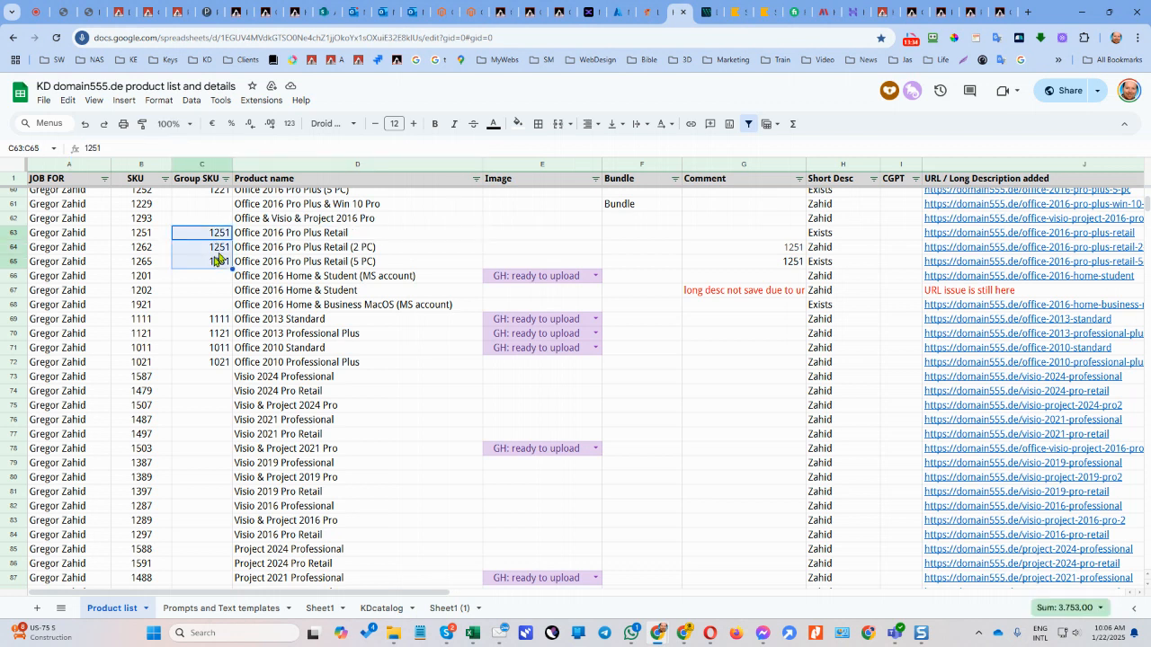
click(517, 123)
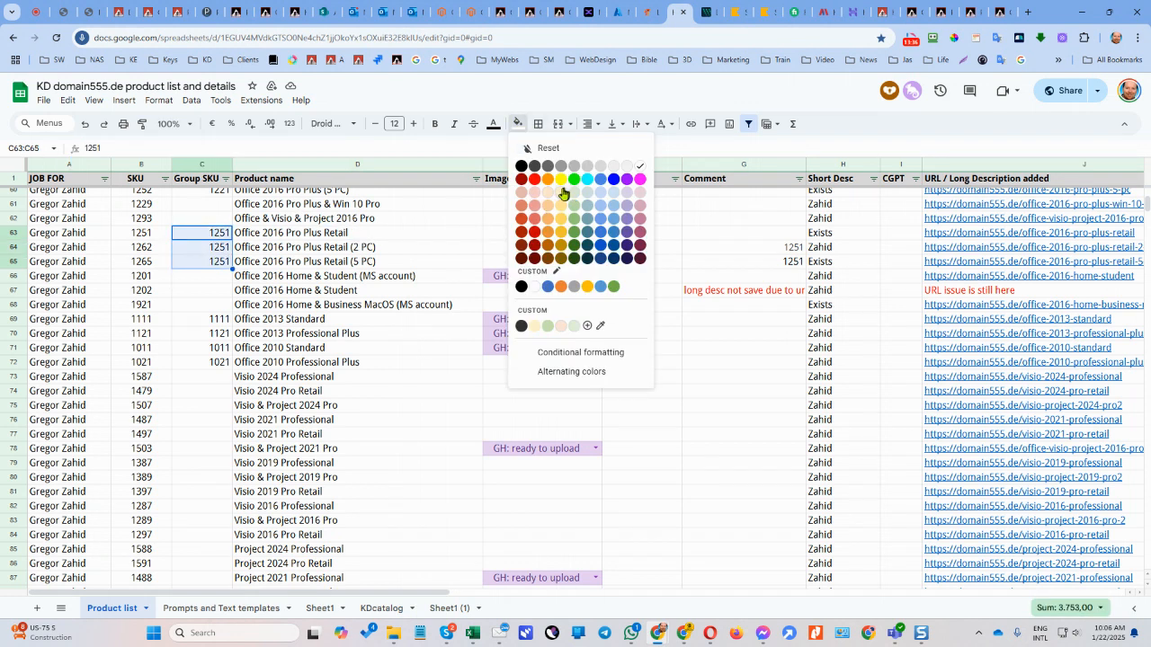
click(575, 195)
click(454, 245)
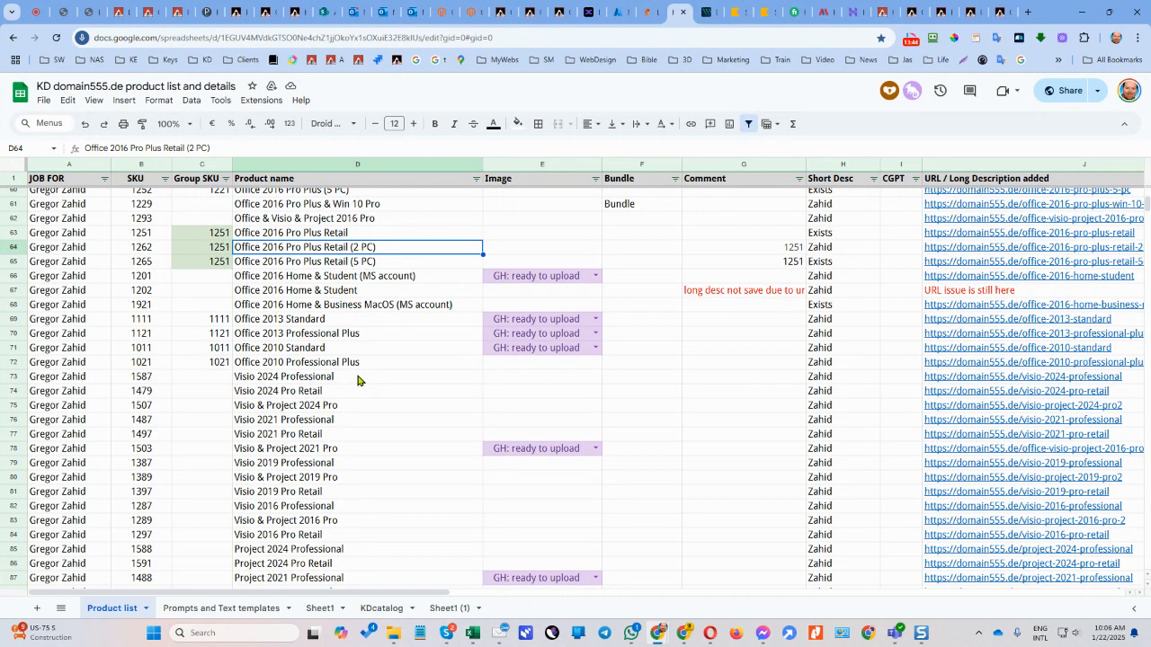
click(911, 42)
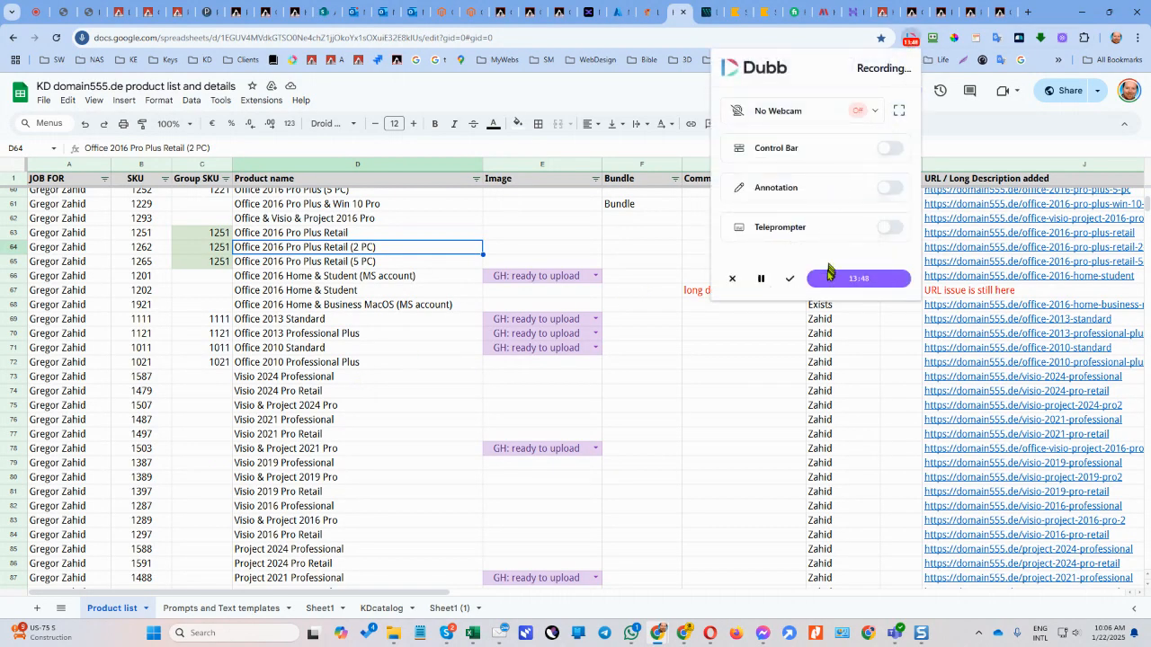